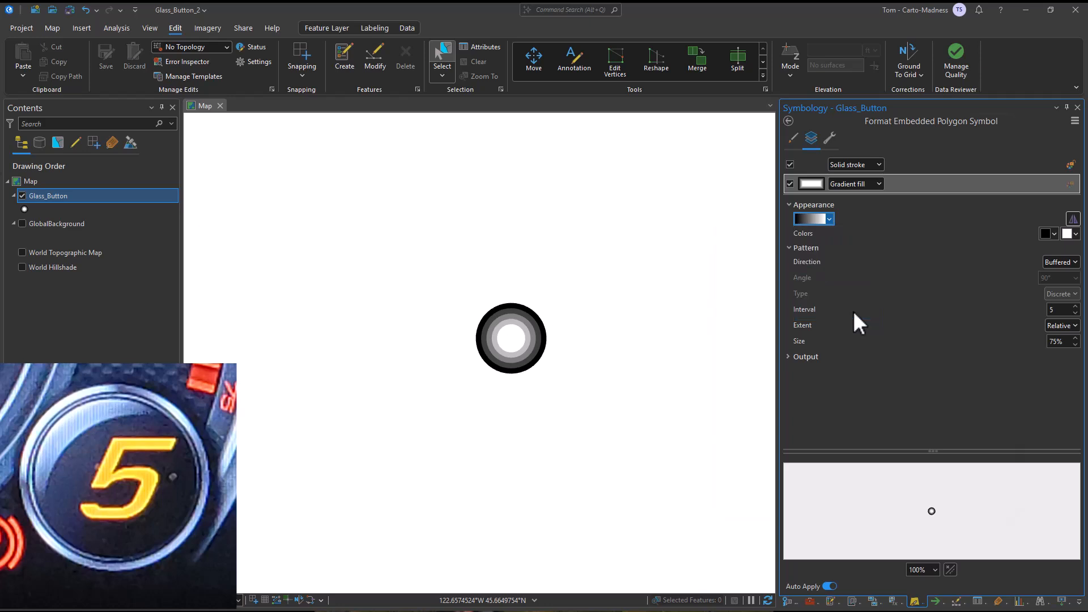
Set the gradient's start color stop to white with 100% transparency and its end stop to black
{"action": "left_click", "coordinate": [730, 225]}
{"action": "left_click", "coordinate": [733, 265]}
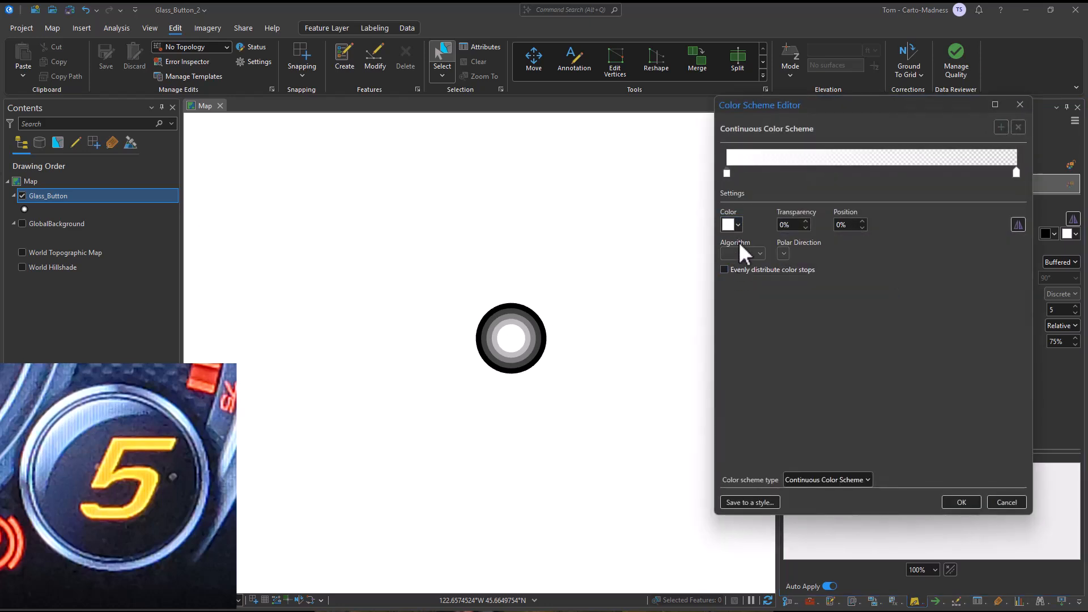
{"action": "left_click", "coordinate": [788, 224]}
{"action": "type", "text": "100"}
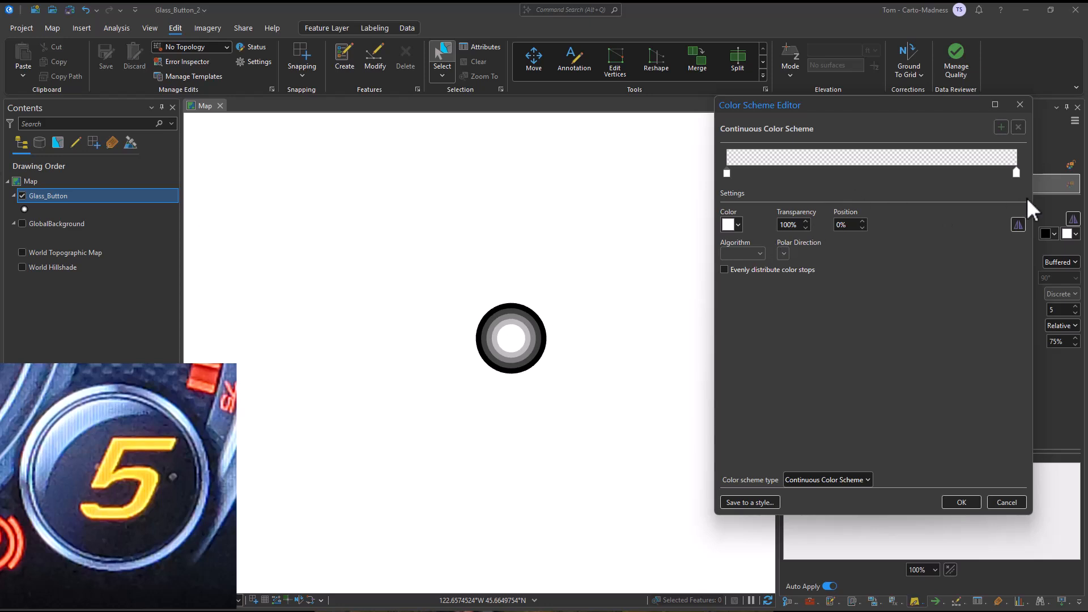
{"action": "left_click", "coordinate": [1017, 173]}
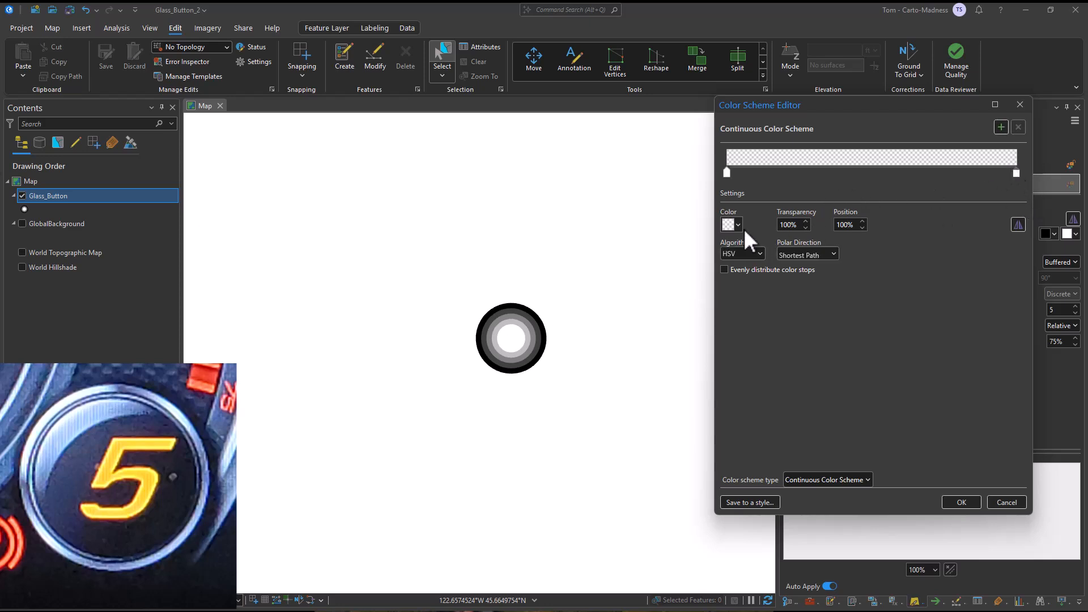
{"action": "left_click", "coordinate": [729, 223]}
{"action": "left_click", "coordinate": [733, 366]}
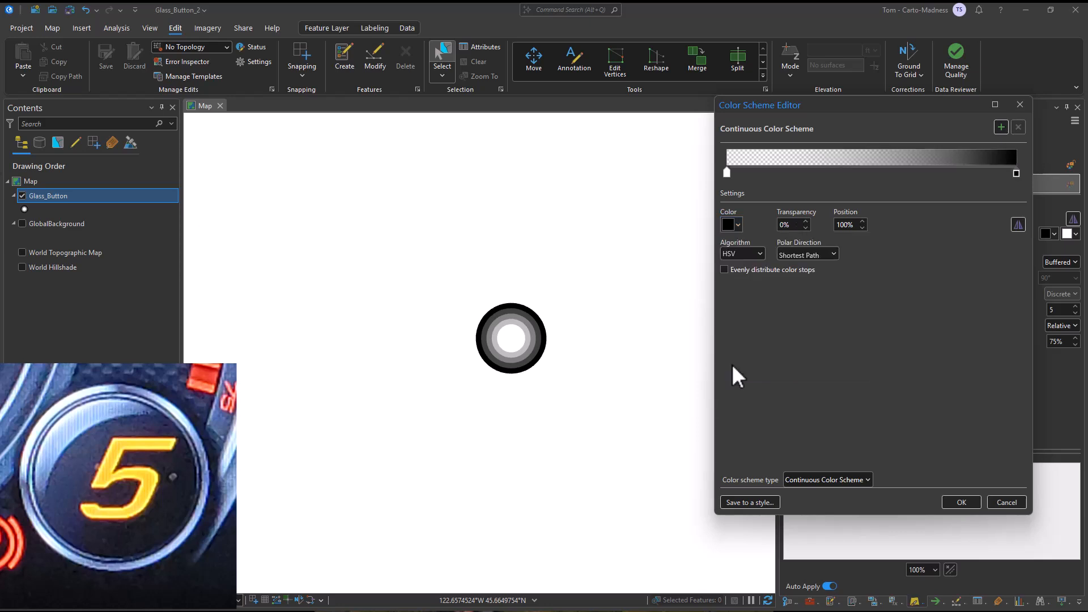
Add a black, fully opaque color stop at the 23% position and apply the color scheme
{"action": "left_click_drag", "start_coordinate": [861, 173], "coordinate": [801, 168]}
{"action": "double_click", "coordinate": [850, 226]}
{"action": "type", "text": "23"}
{"action": "key", "text": "Return"}
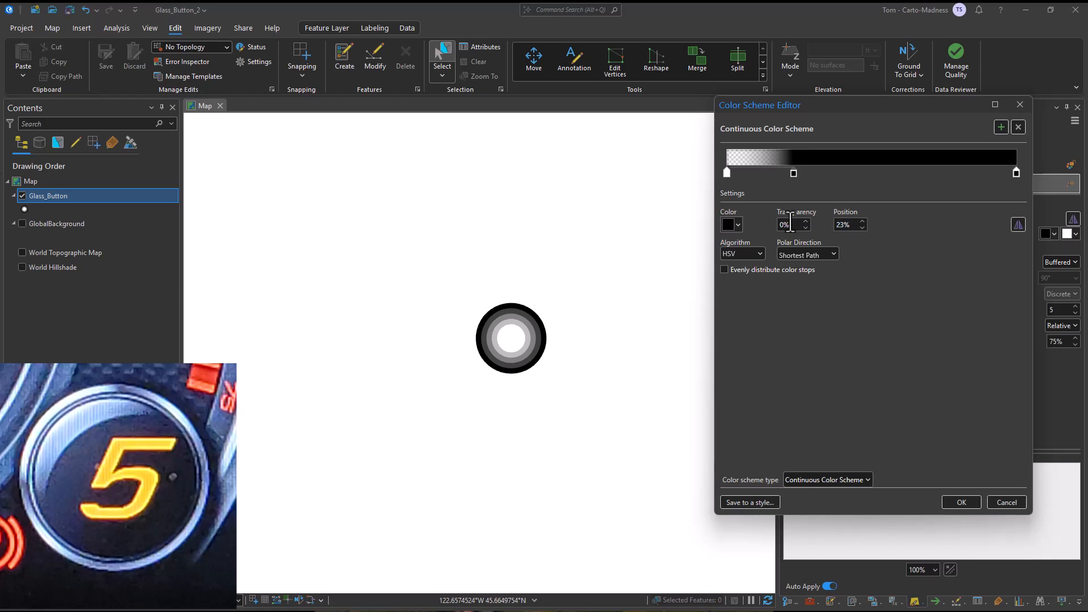
{"action": "left_click", "coordinate": [971, 498]}
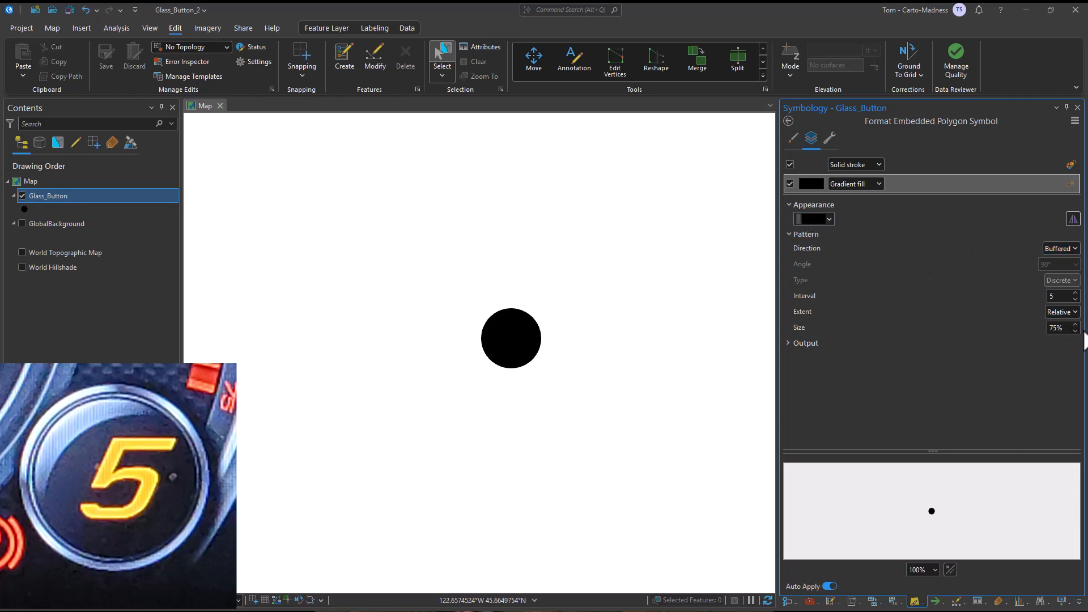
Set the gradient fill's pattern size to 100% and its interval to 200
{"action": "type", "text": "100"}
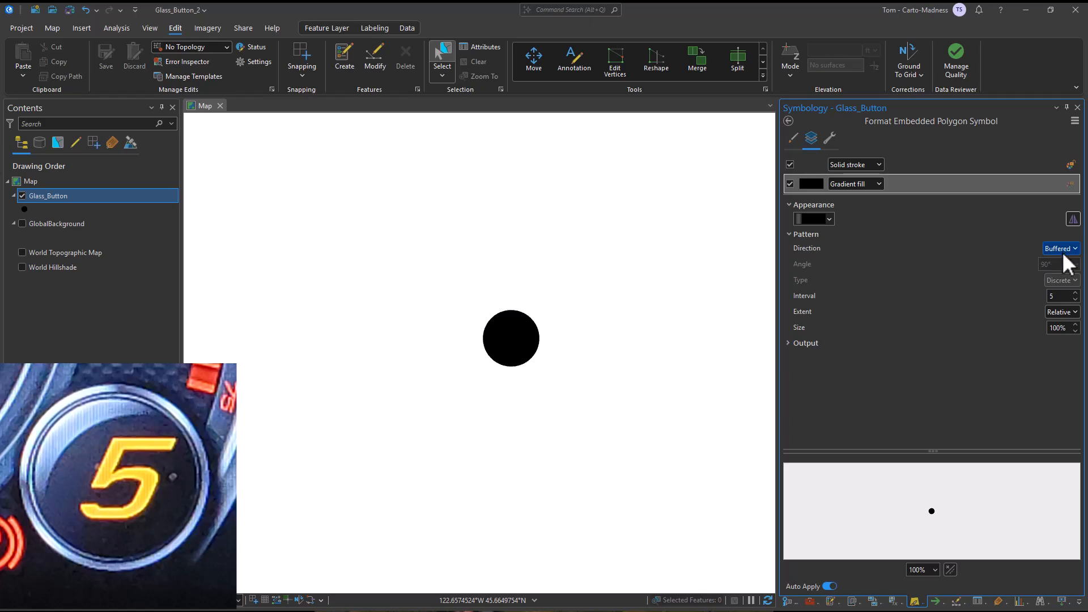
{"action": "double_click", "coordinate": [1055, 296]}
{"action": "type", "text": "200"}
{"action": "key", "text": "Return"}
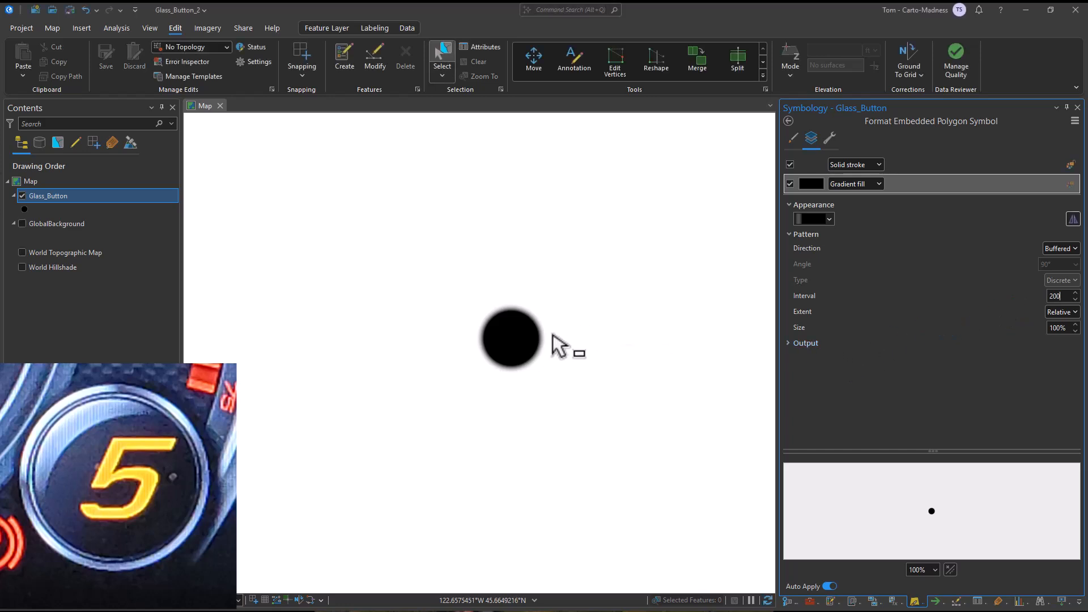
{"action": "scroll", "coordinate": [533, 341], "scroll_direction": "up", "scroll_amount": 2}
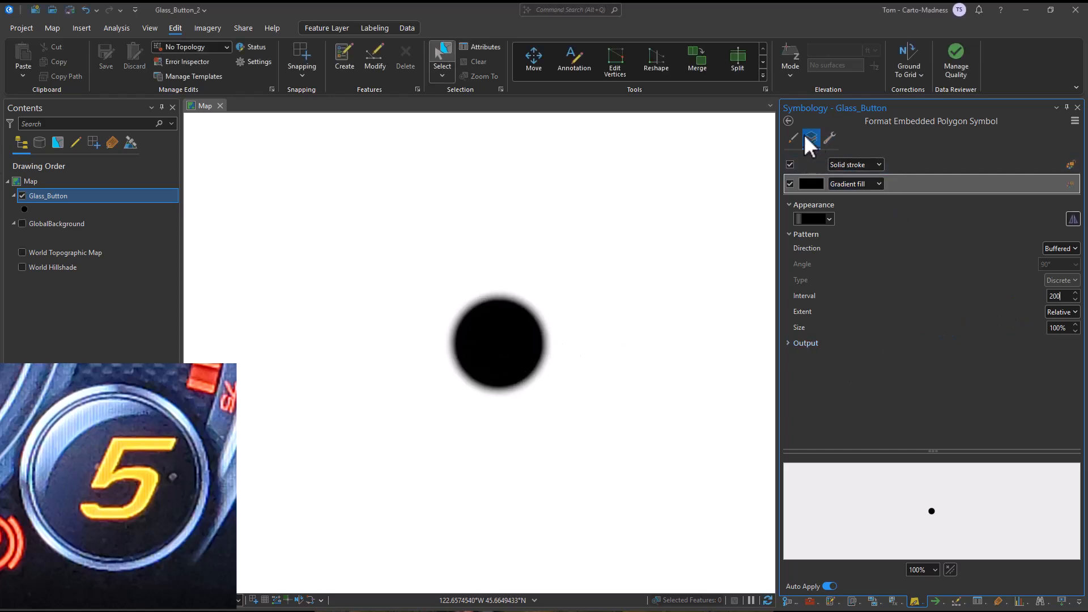
Return to the point symbol and set the shape marker's size to 30 pt
{"action": "left_click", "coordinate": [788, 120]}
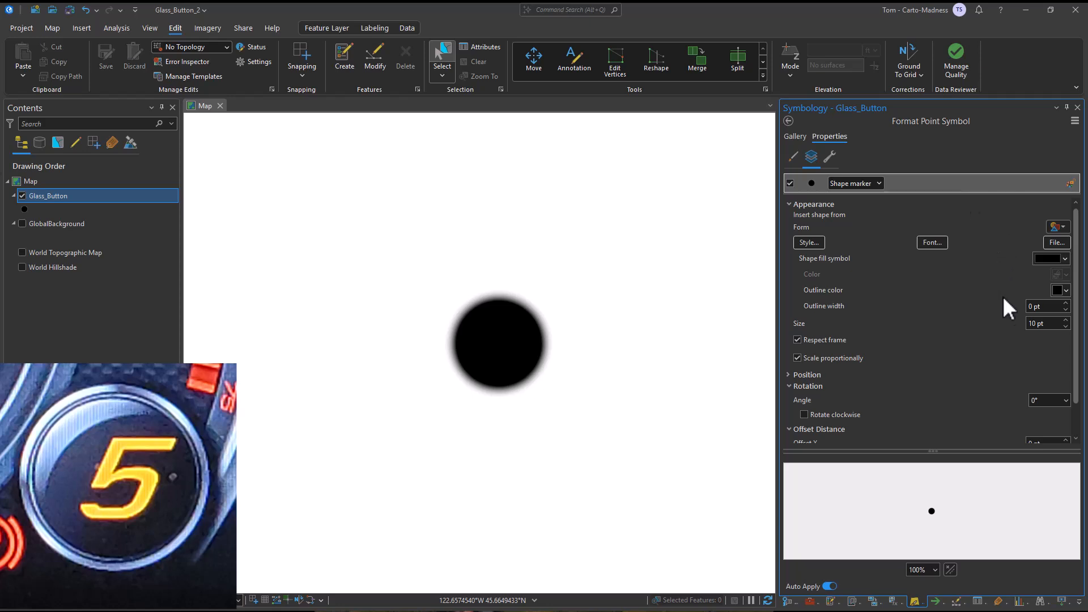
{"action": "double_click", "coordinate": [1033, 323]}
{"action": "type", "text": "30"}
{"action": "key", "text": "Return"}
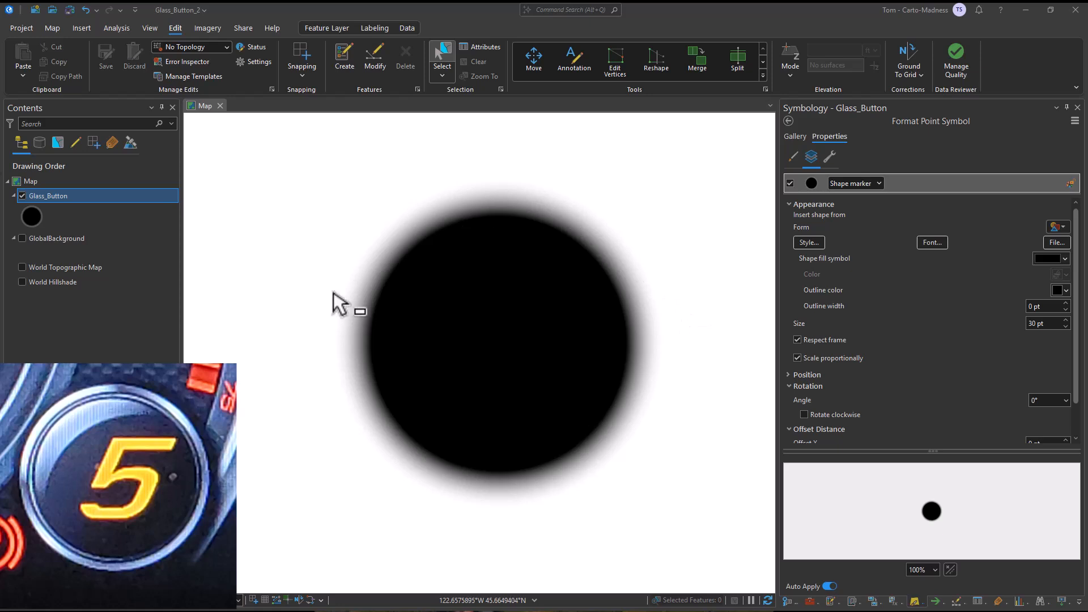
Duplicate the shape marker symbol layer of Glass_Button and return to the layer properties
{"action": "left_click", "coordinate": [832, 155]}
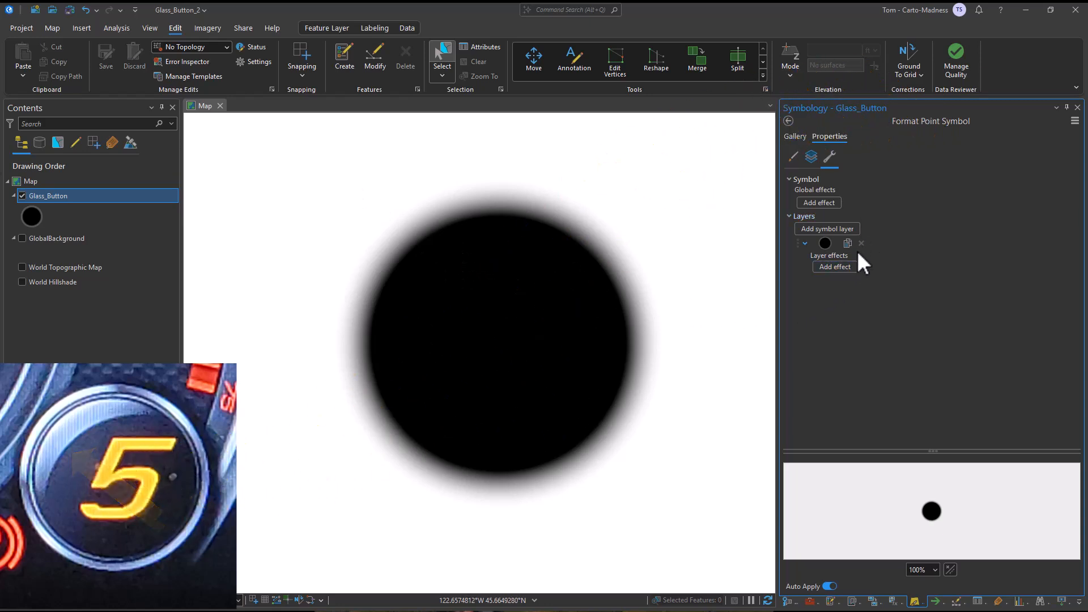
{"action": "left_click", "coordinate": [845, 232]}
{"action": "left_click", "coordinate": [809, 156]}
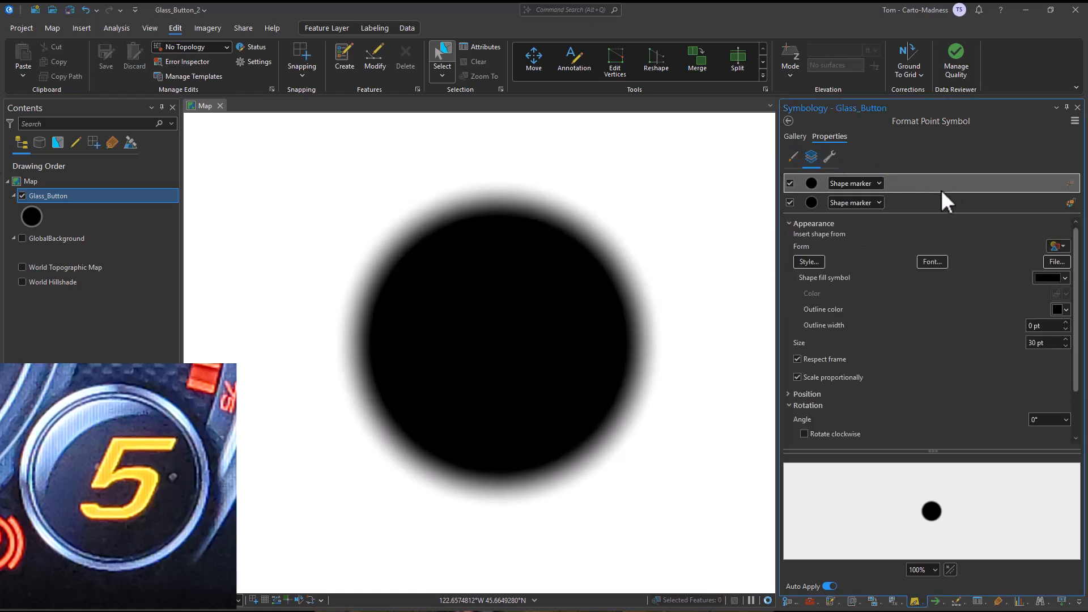
Open the upper shape marker's fill symbol for formatting and turn off its solid stroke
{"action": "left_click", "coordinate": [950, 182]}
{"action": "left_click", "coordinate": [1058, 246]}
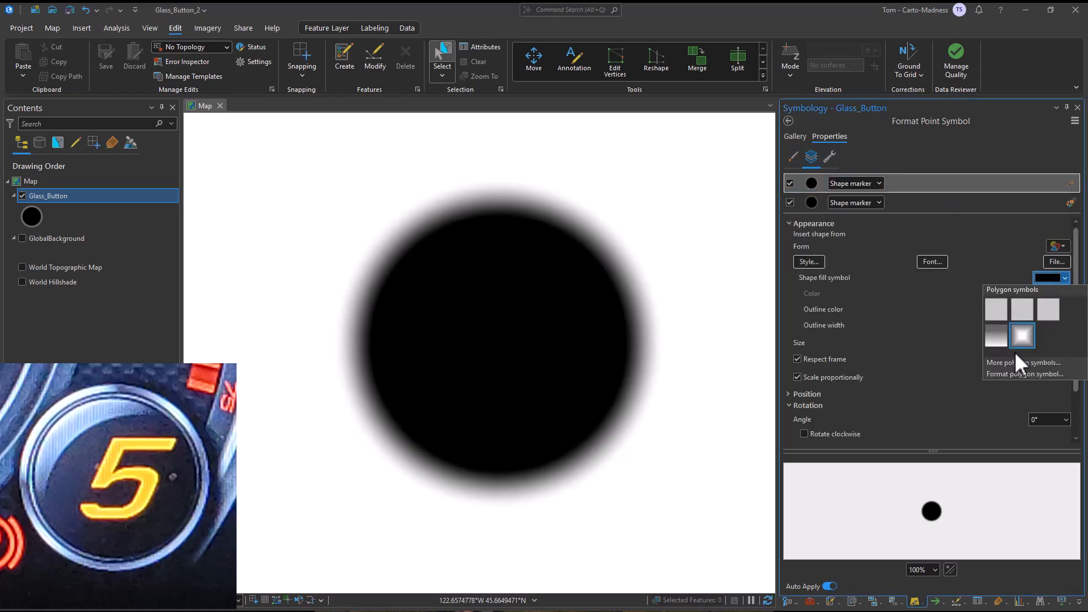
{"action": "left_click", "coordinate": [1009, 368]}
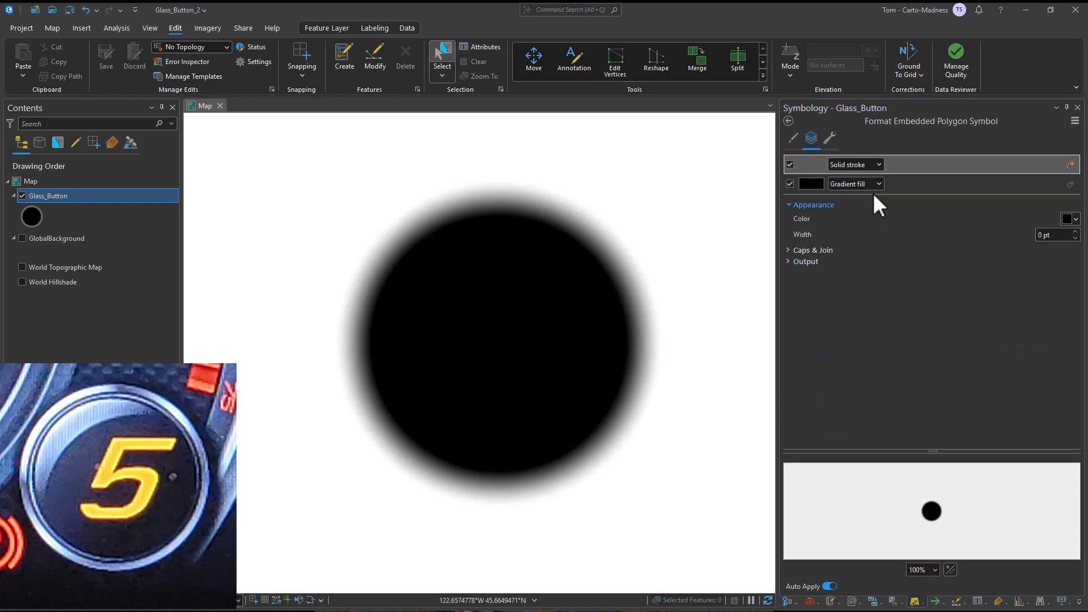
{"action": "left_click", "coordinate": [791, 164]}
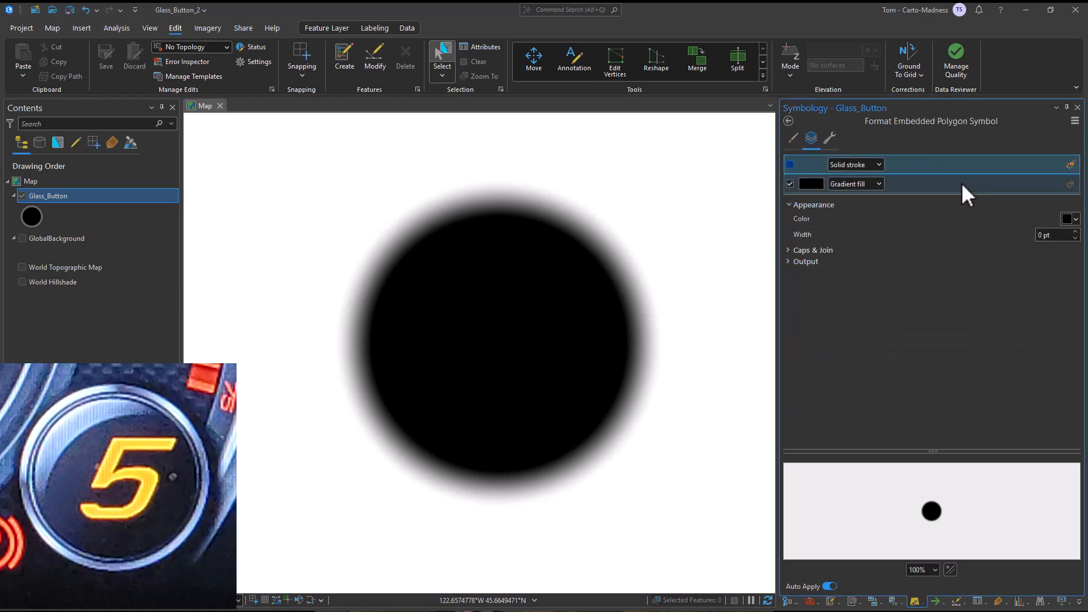
Edit the gradient fill's color scheme, making the start stop black and removing the middle stop at 23%
{"action": "left_click", "coordinate": [920, 185]}
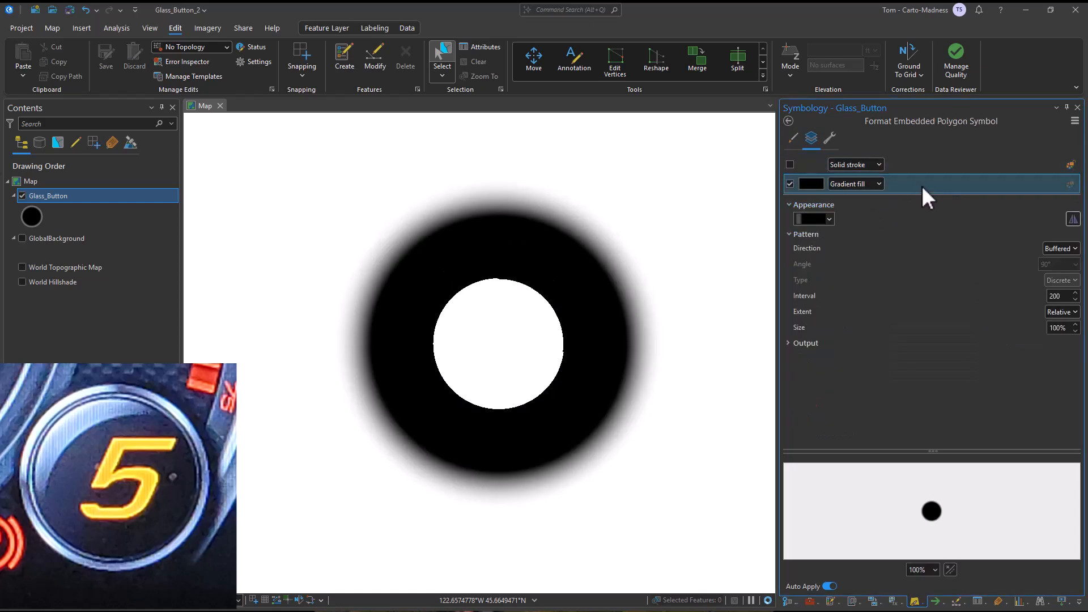
{"action": "left_click", "coordinate": [811, 219]}
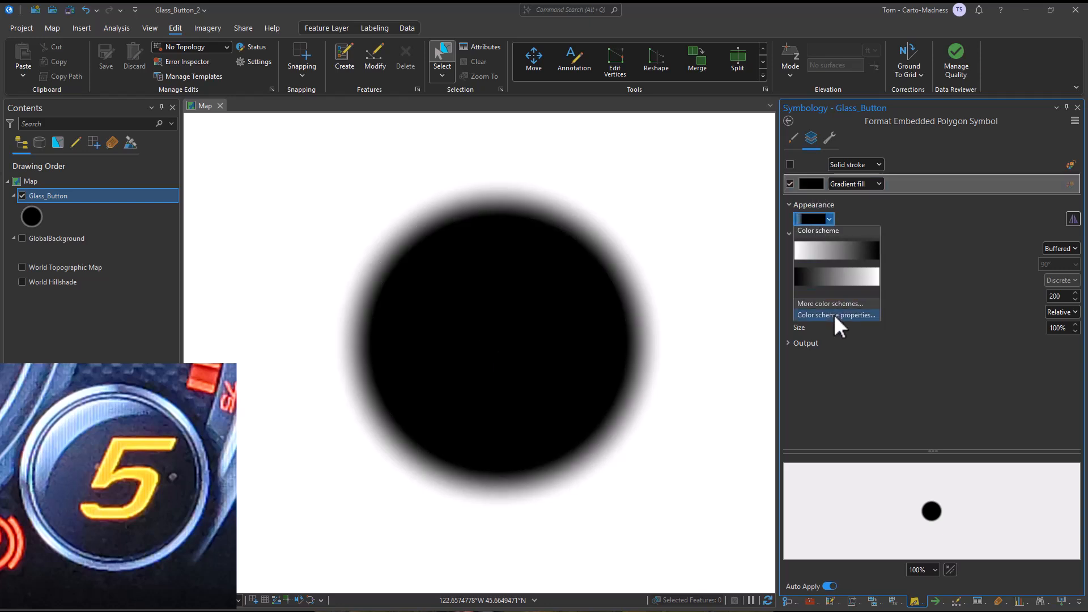
{"action": "left_click", "coordinate": [836, 315]}
{"action": "left_click", "coordinate": [729, 173]}
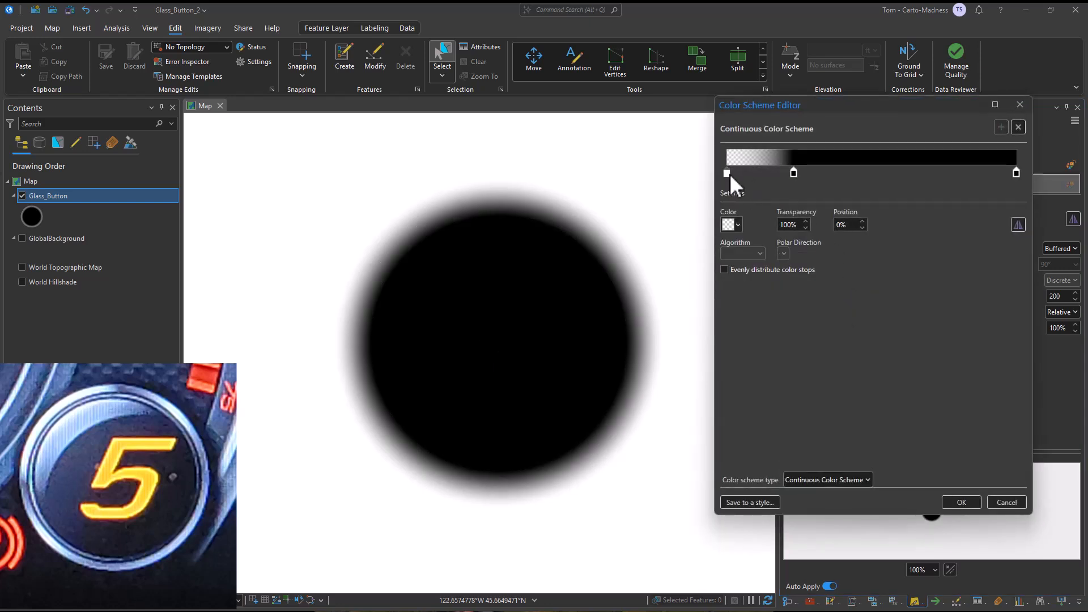
{"action": "left_click", "coordinate": [731, 223]}
{"action": "left_click", "coordinate": [733, 366]}
{"action": "left_click", "coordinate": [793, 172]}
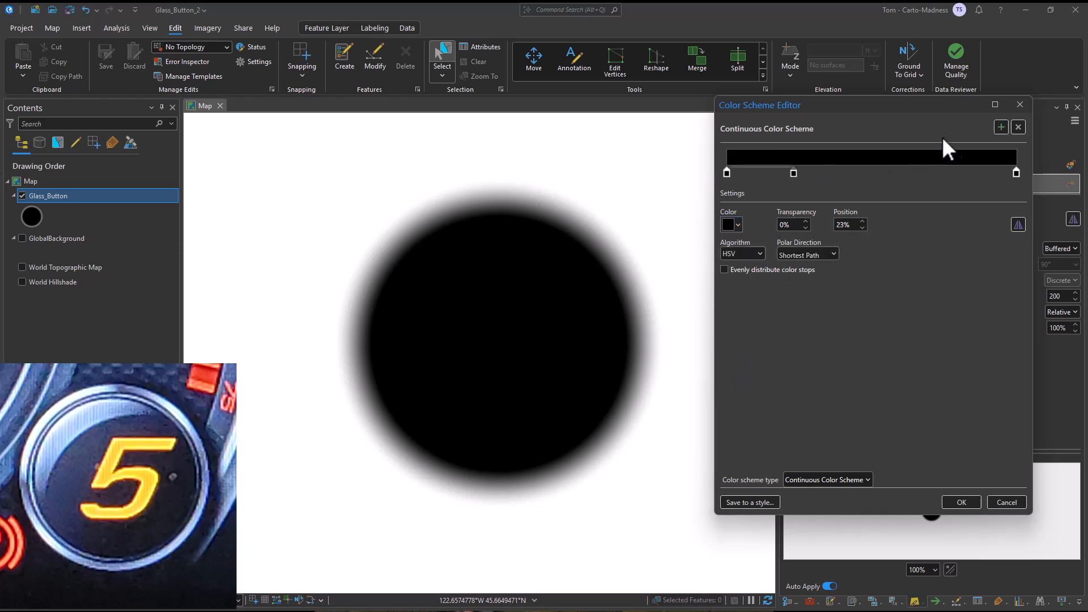
{"action": "left_click", "coordinate": [1019, 127]}
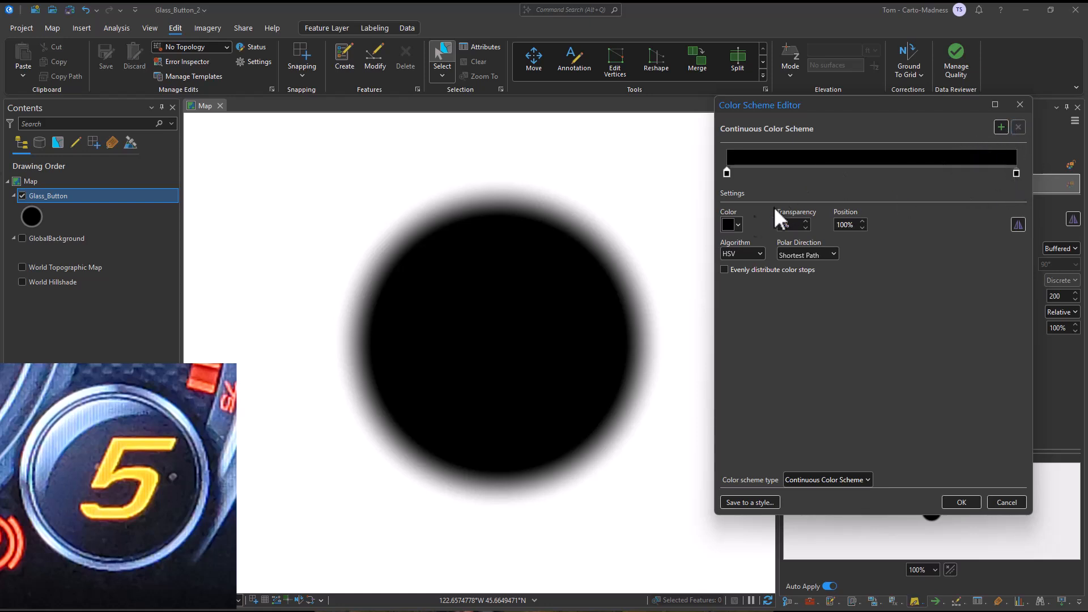
Set the gradient's end color stop to dark gray and apply the color scheme
{"action": "left_click", "coordinate": [732, 226]}
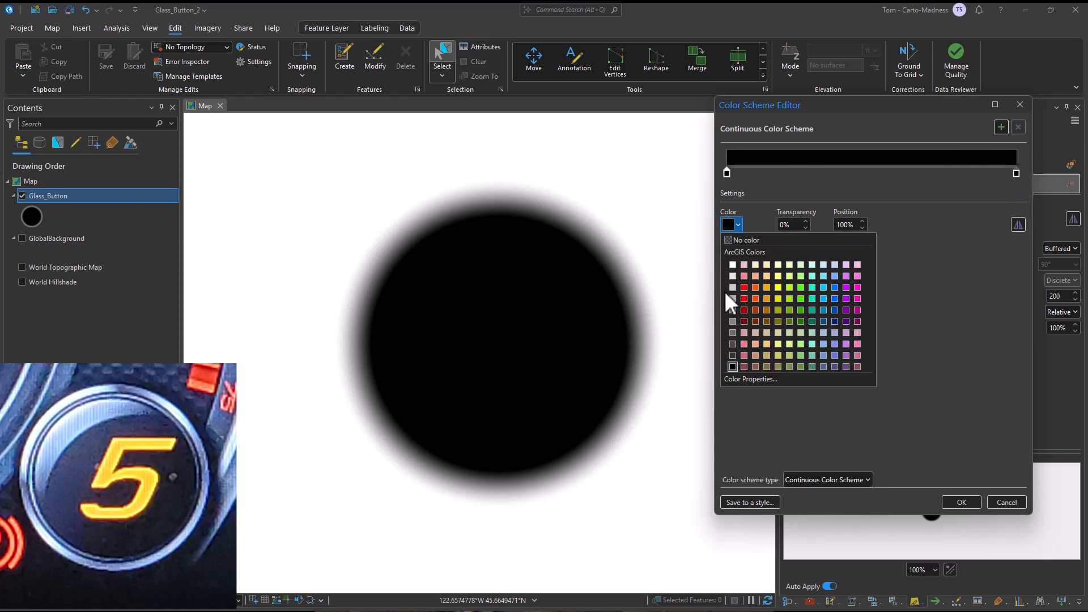
{"action": "left_click", "coordinate": [733, 344]}
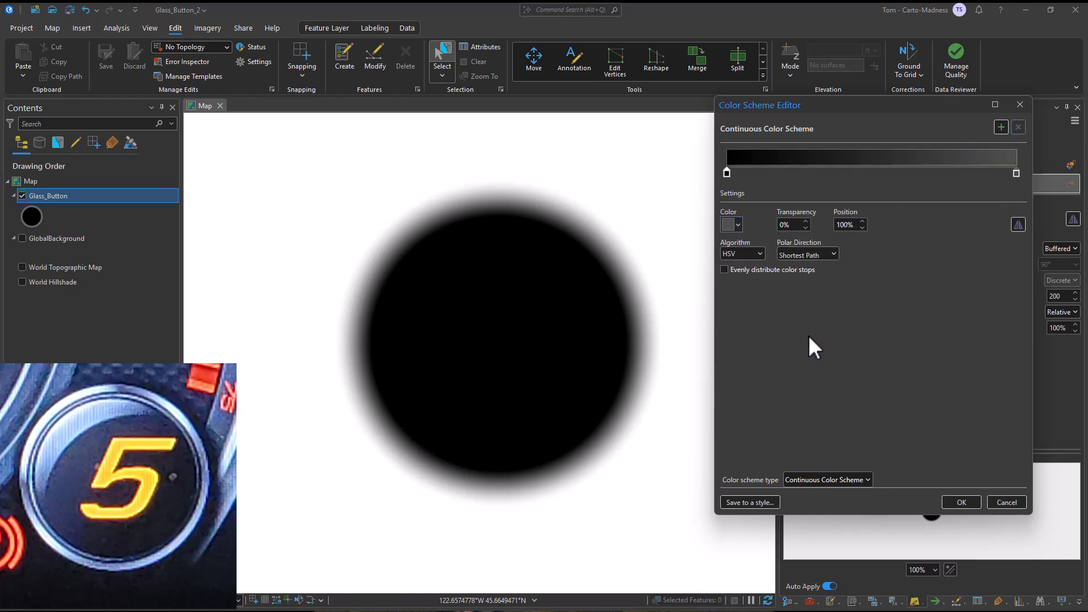
{"action": "left_click", "coordinate": [956, 504]}
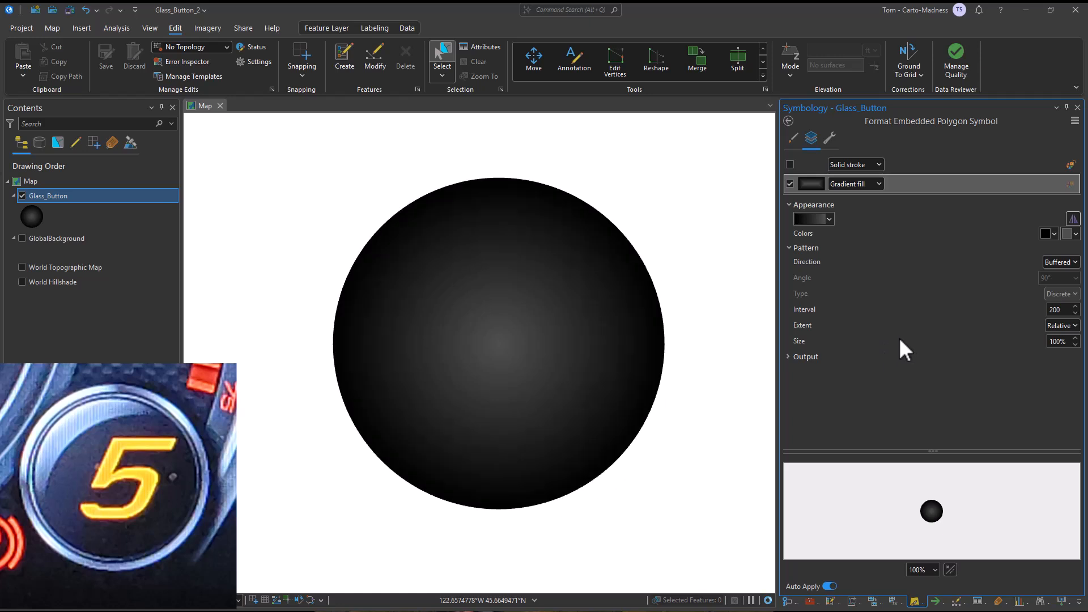
Change the gradient pattern to a linear direction with a -45° angle and the Continuous type
{"action": "left_click", "coordinate": [1071, 263]}
{"action": "left_click", "coordinate": [1068, 274]}
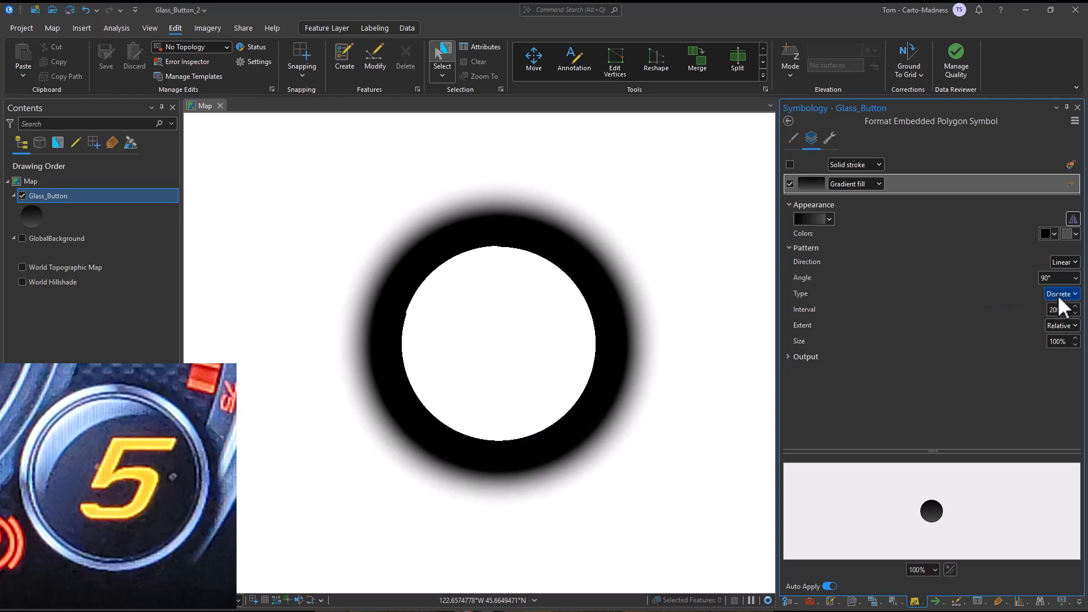
{"action": "double_click", "coordinate": [1049, 278]}
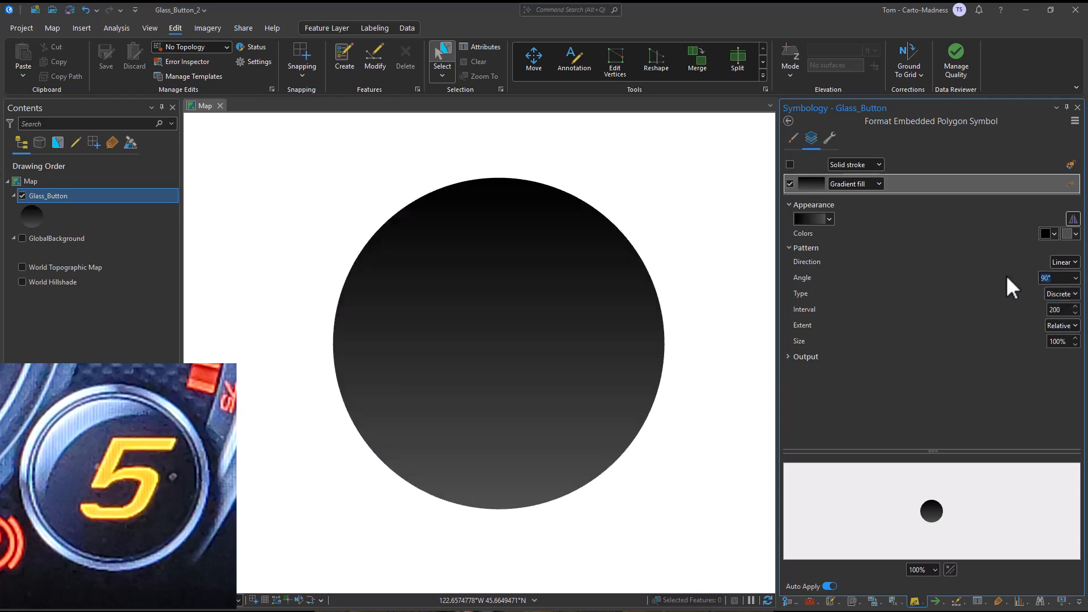
{"action": "type", "text": "-45"}
{"action": "key", "text": "Return"}
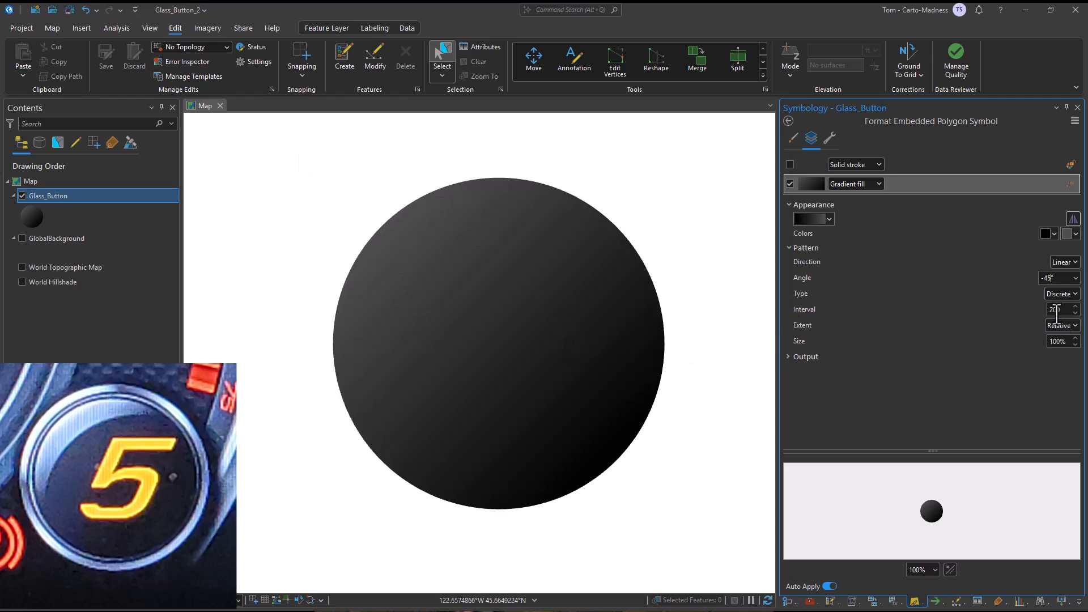
{"action": "left_click", "coordinate": [1066, 294]}
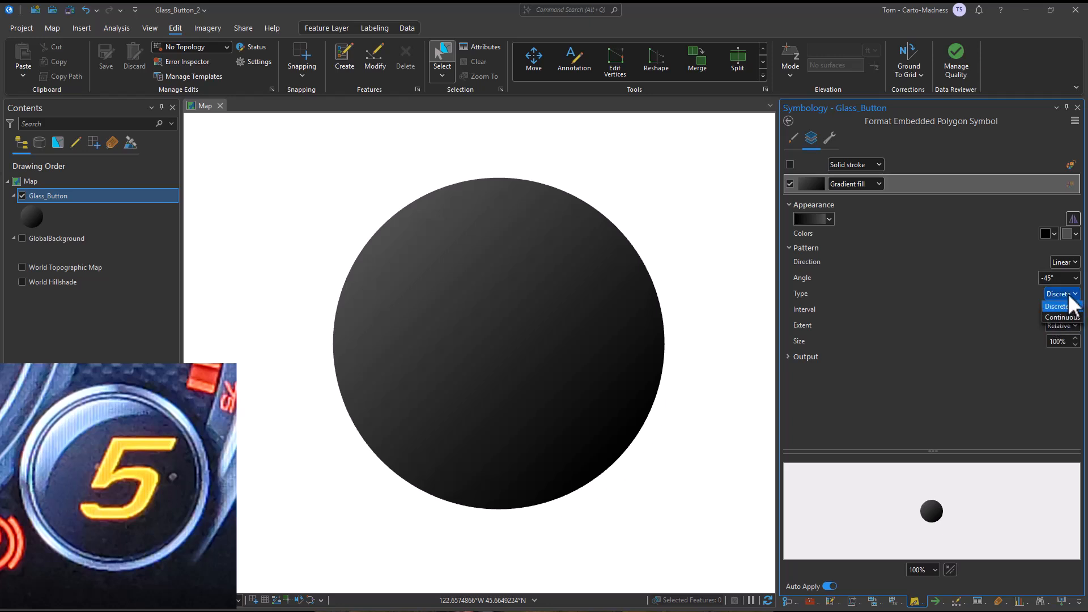
{"action": "left_click", "coordinate": [1062, 317]}
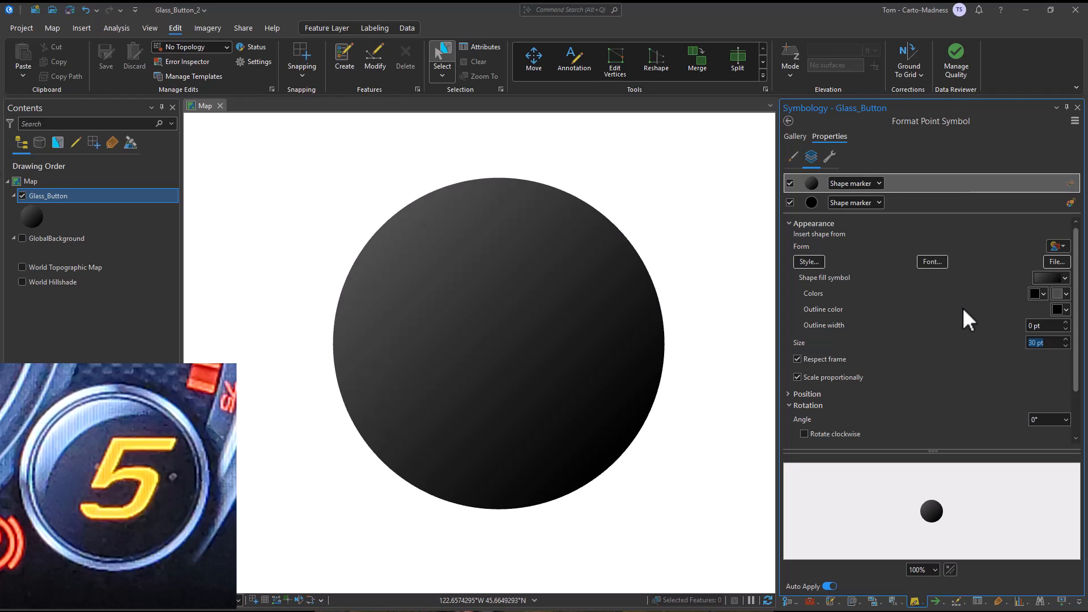
Set the upper shape marker's size to 20.9 pt and duplicate that symbol layer
{"action": "type", "text": "20.9"}
{"action": "key", "text": "Return"}
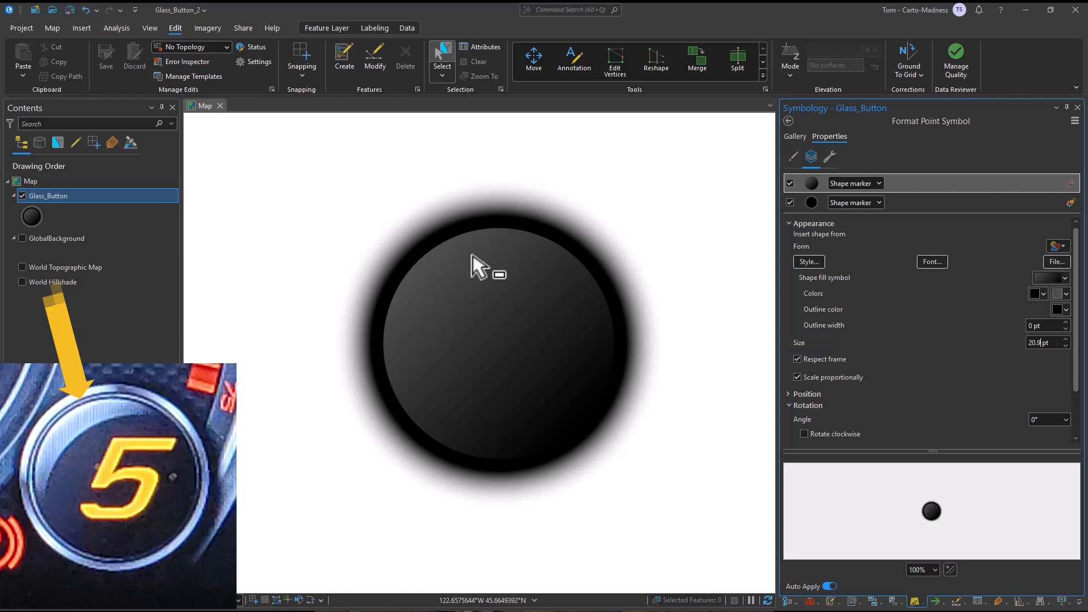
{"action": "left_click", "coordinate": [831, 156]}
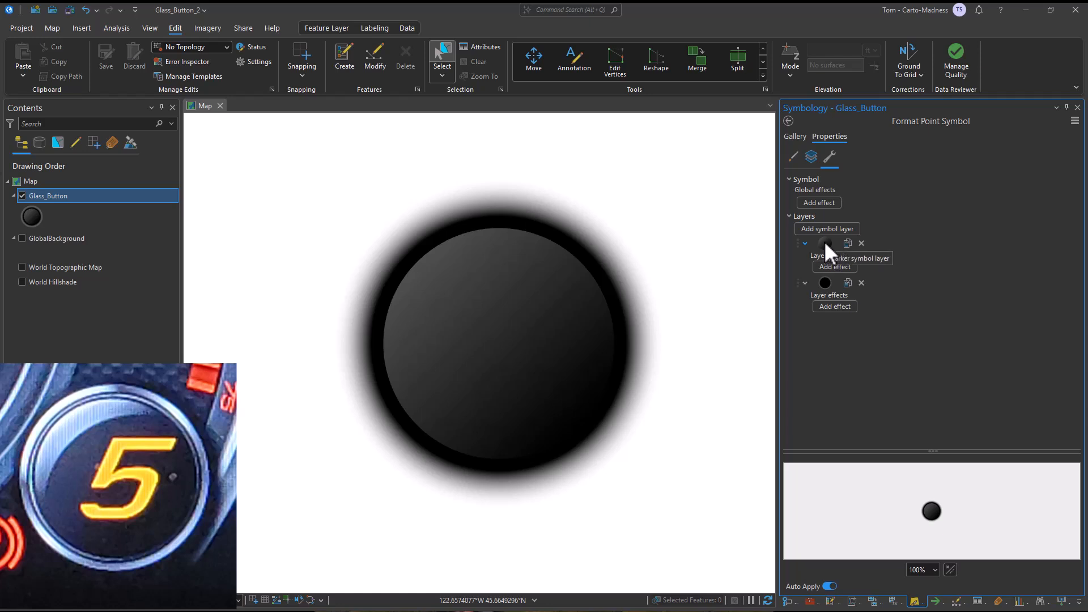
{"action": "left_click", "coordinate": [851, 242]}
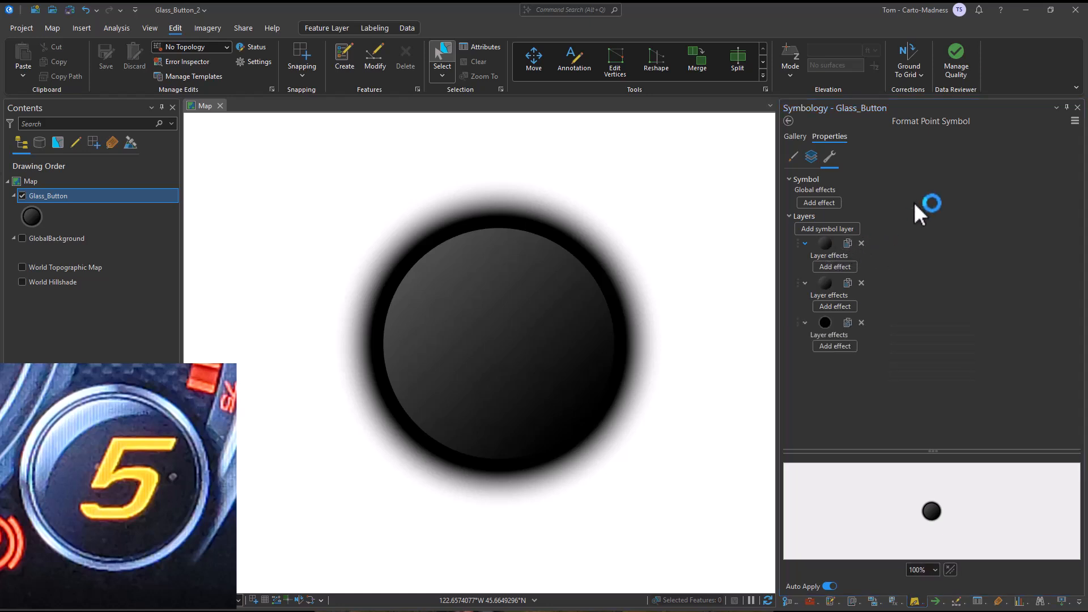
{"action": "left_click", "coordinate": [812, 156]}
Hide the two lower shape marker layers, leaving only the topmost one enabled
{"action": "left_click", "coordinate": [818, 221]}
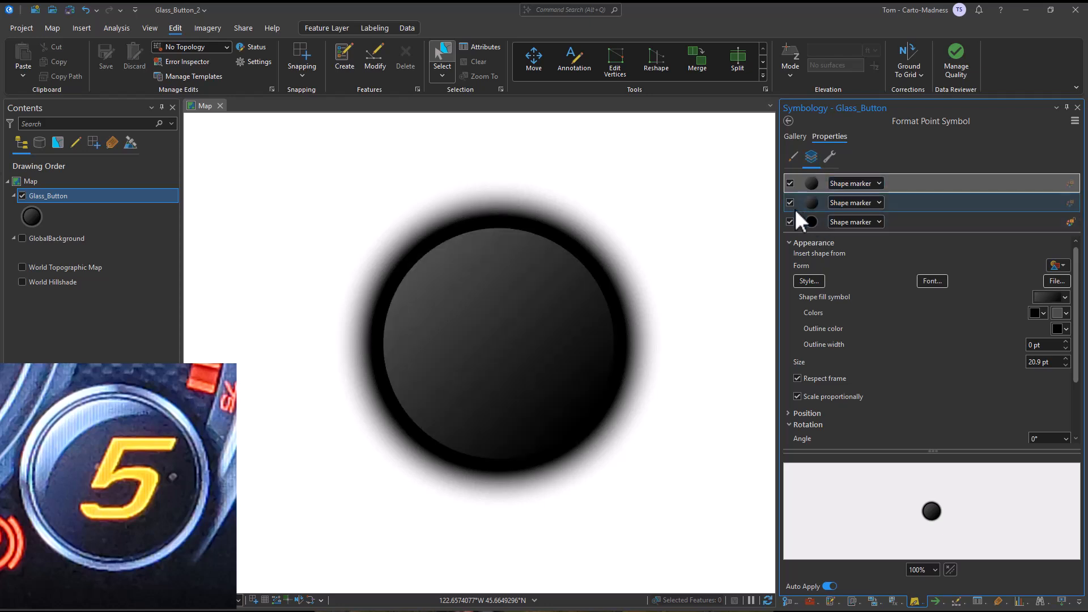
{"action": "left_click", "coordinate": [791, 202]}
{"action": "left_click", "coordinate": [791, 223]}
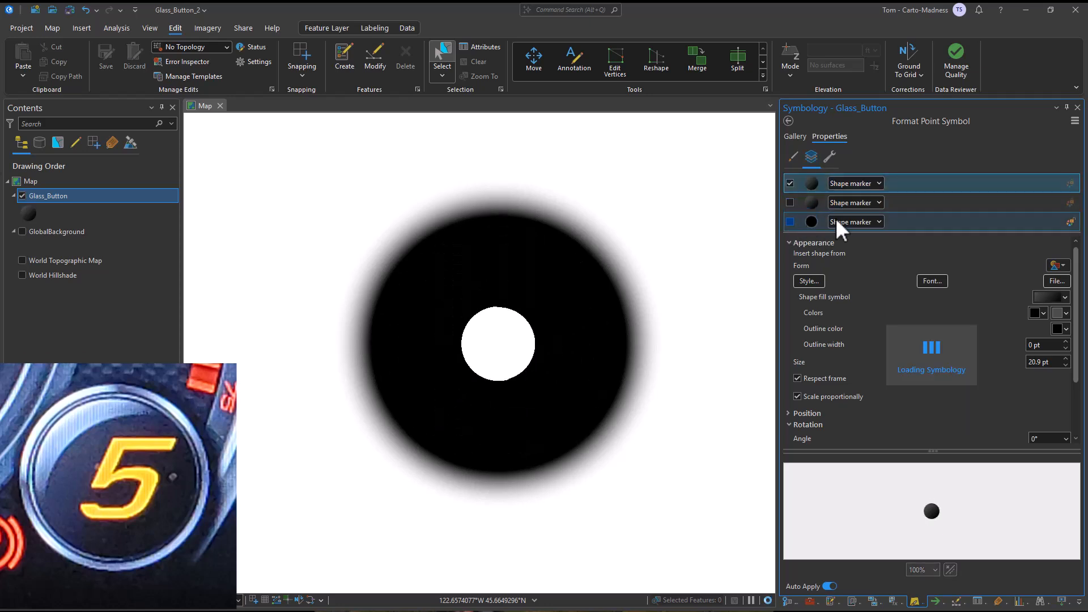
Change the topmost shape marker's fill symbol to one with no fill color
{"action": "left_click", "coordinate": [1051, 297]}
{"action": "left_click", "coordinate": [1025, 332]}
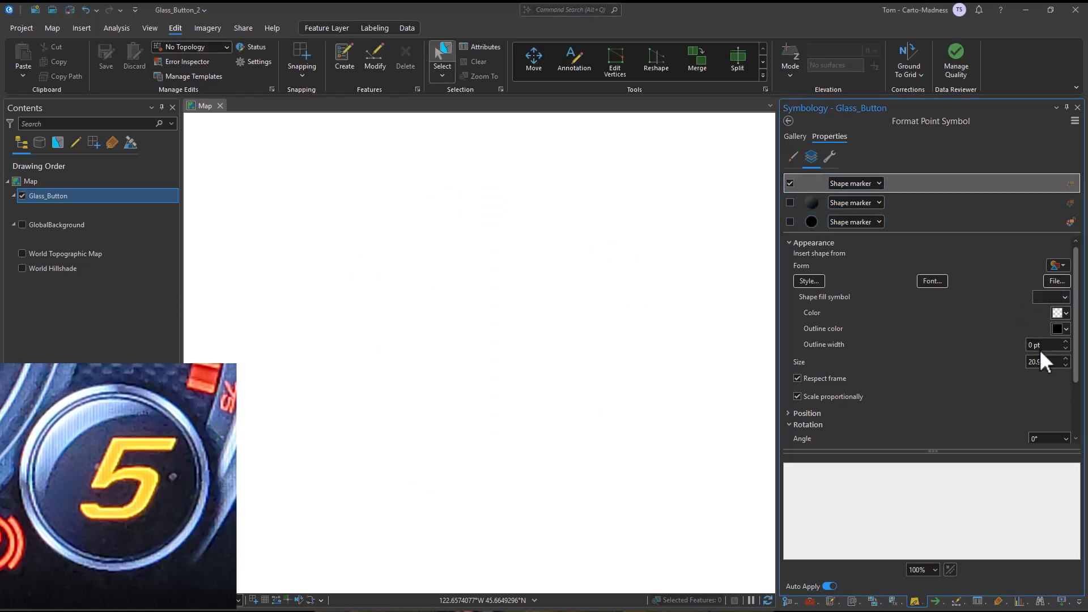
Set the topmost shape marker's outline width to 0.025 pt and its size to 21 pt
{"action": "left_click_drag", "start_coordinate": [1044, 344], "coordinate": [1003, 343]}
{"action": "type", "text": "0.0256"}
{"action": "key", "text": "Return"}
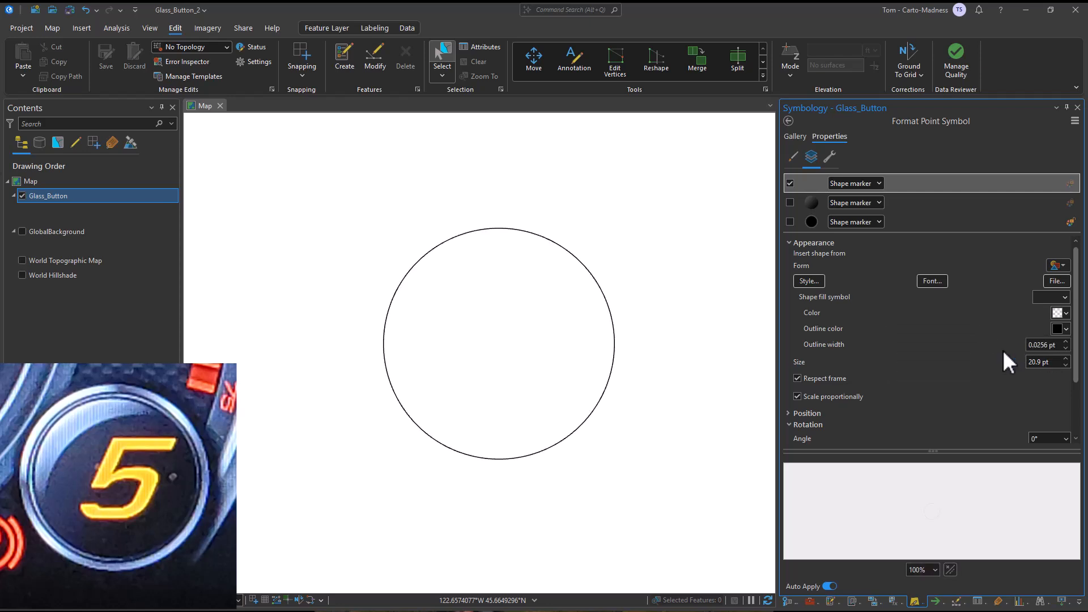
{"action": "left_click_drag", "start_coordinate": [1045, 363], "coordinate": [1003, 355]}
{"action": "type", "text": "21"}
{"action": "key", "text": "Return"}
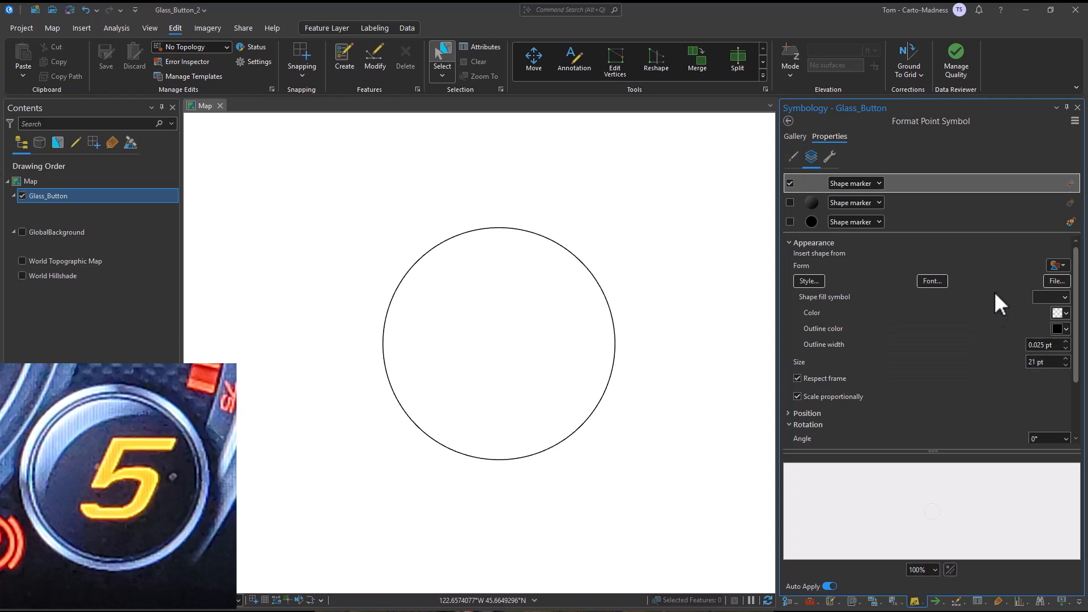
Duplicate the topmost outline-only shape marker layer and set the lower copy's size to 22 pt
{"action": "left_click", "coordinate": [830, 159]}
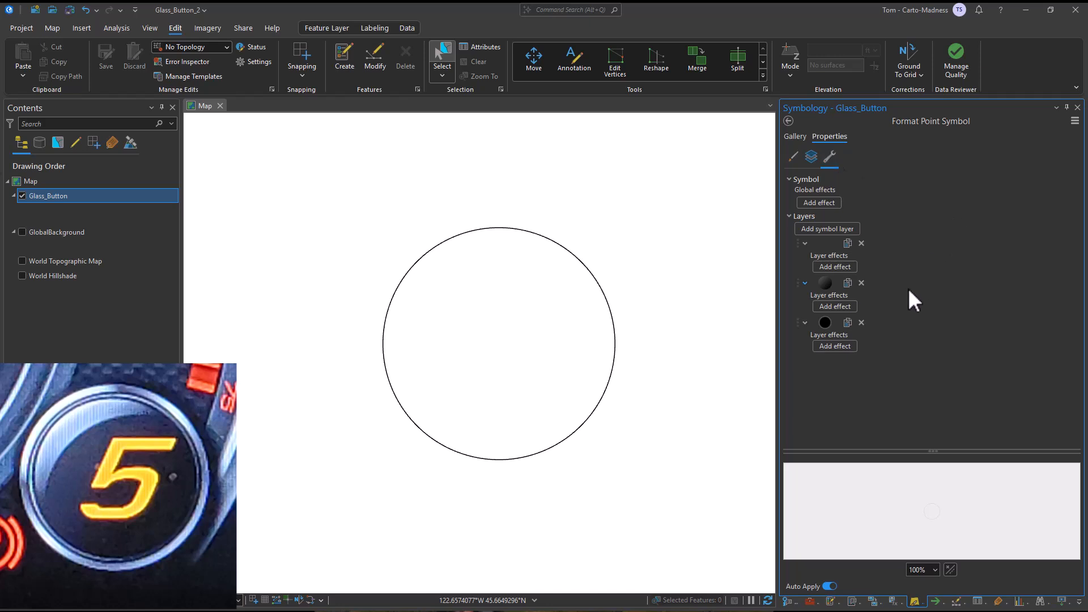
{"action": "left_click", "coordinate": [811, 156]}
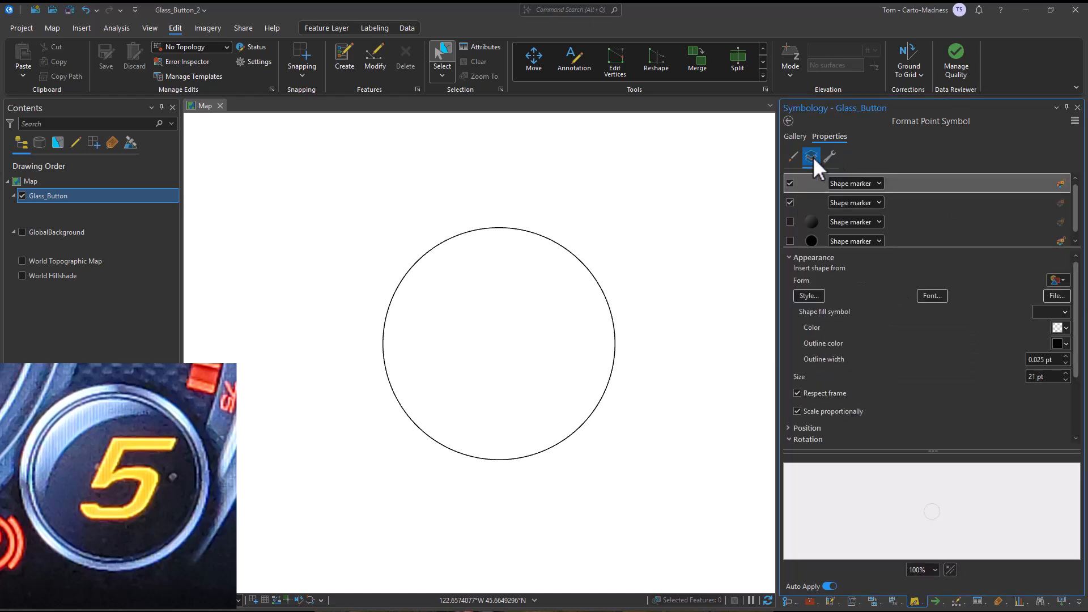
{"action": "left_click", "coordinate": [922, 203]}
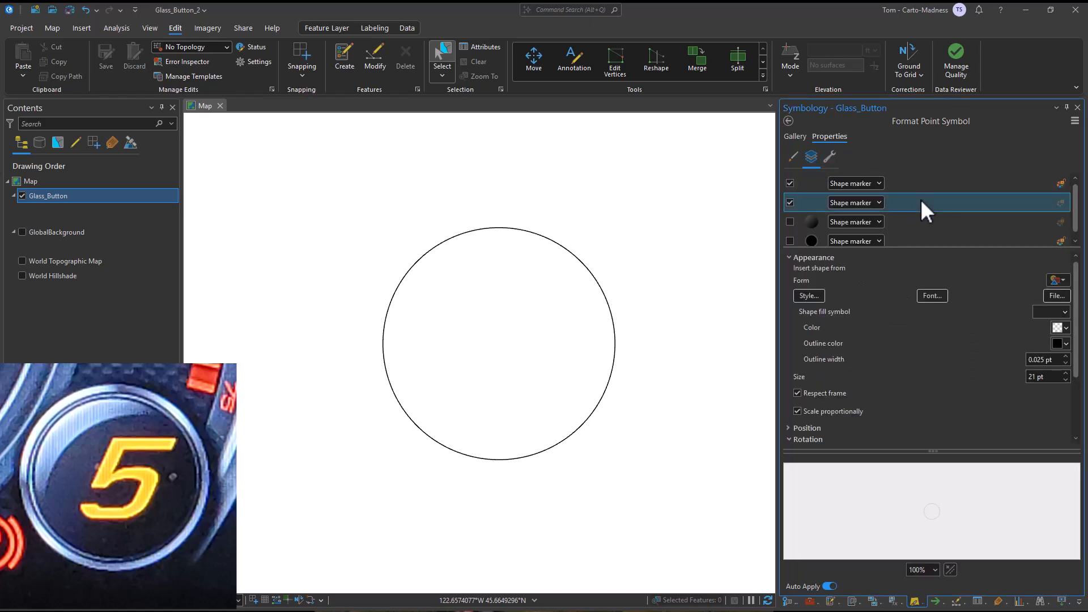
{"action": "left_click", "coordinate": [1046, 377]}
{"action": "type", "text": "22"}
{"action": "key", "text": "Return"}
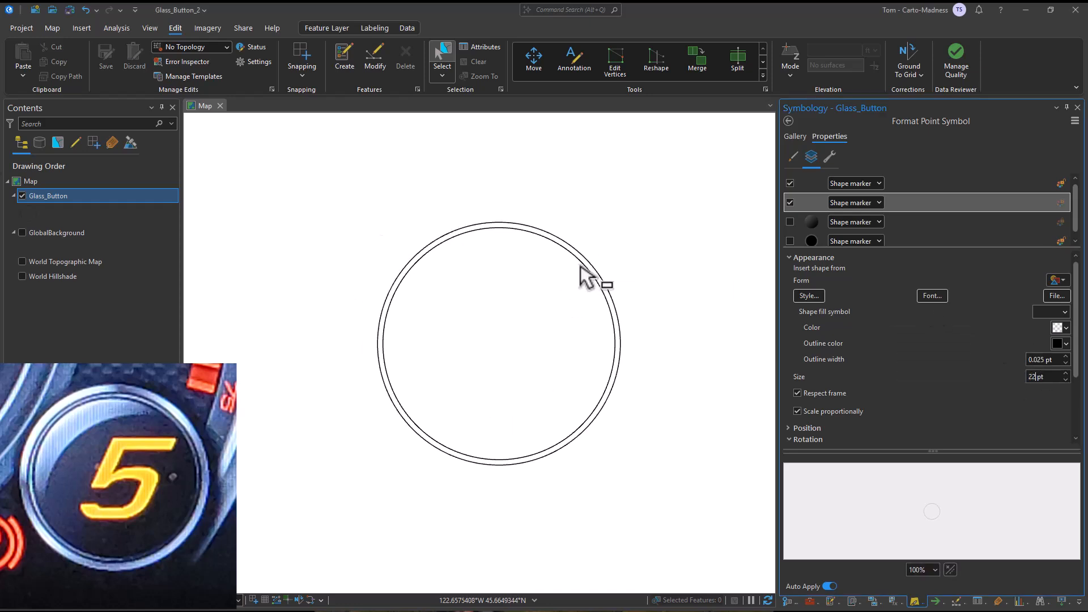
Turn the dark gradient and solid black shape marker layers back on, comparing the symbol with and without the black one
{"action": "left_click", "coordinate": [790, 222]}
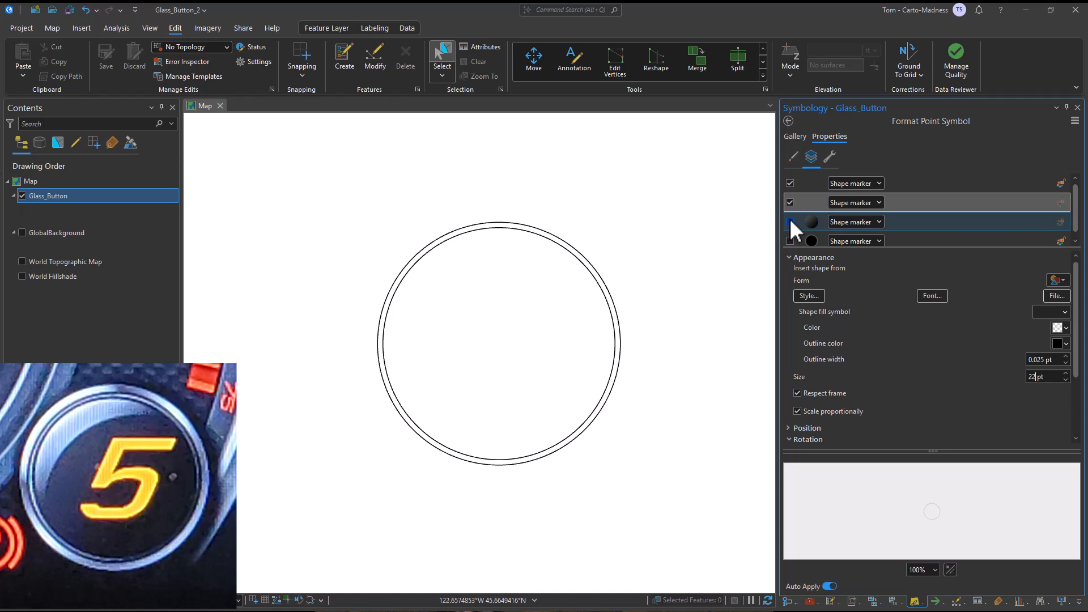
{"action": "left_click", "coordinate": [790, 240]}
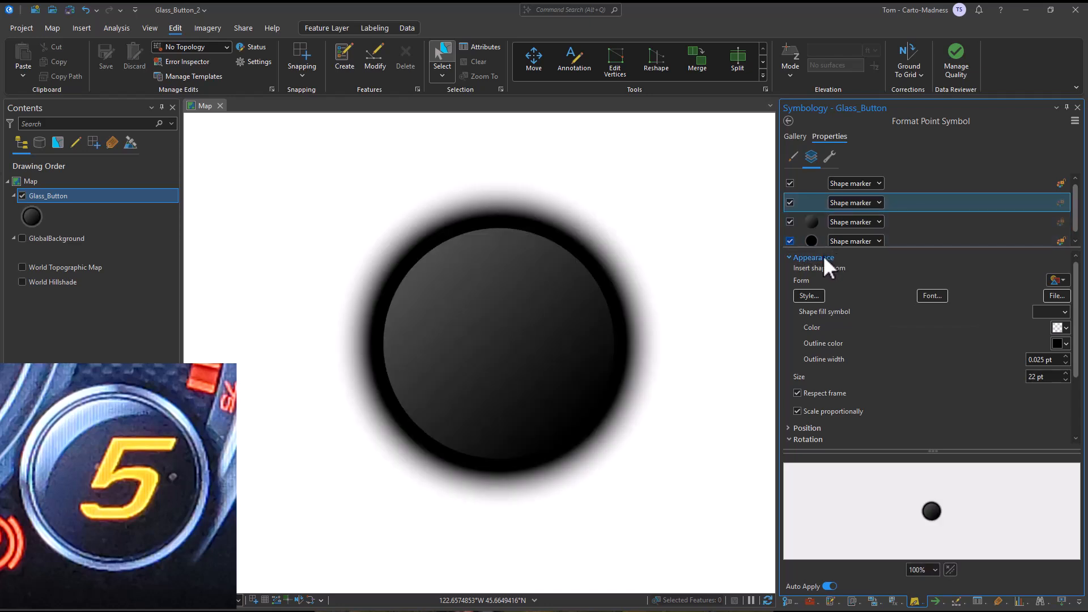
{"action": "left_click", "coordinate": [790, 240]}
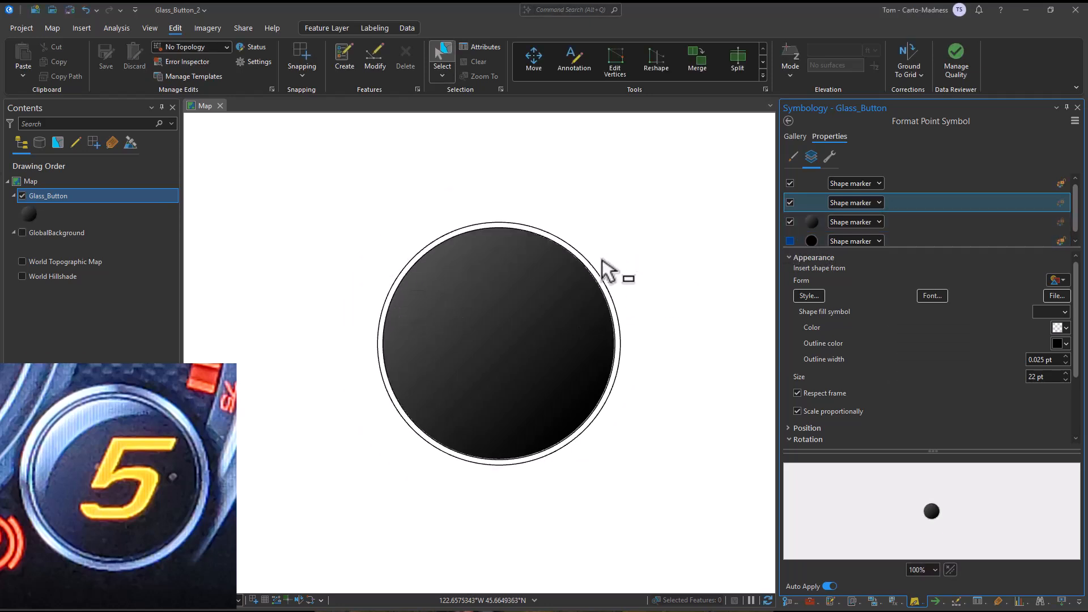
{"action": "left_click", "coordinate": [790, 241]}
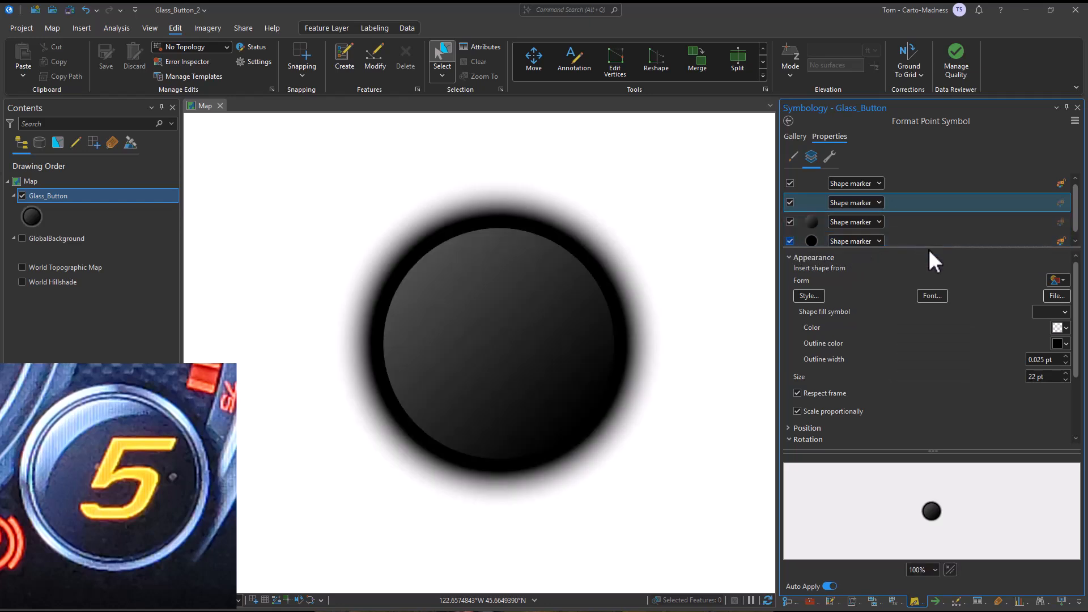
Duplicate the dark gradient shape marker layer and select the upper copy
{"action": "left_click", "coordinate": [829, 155]}
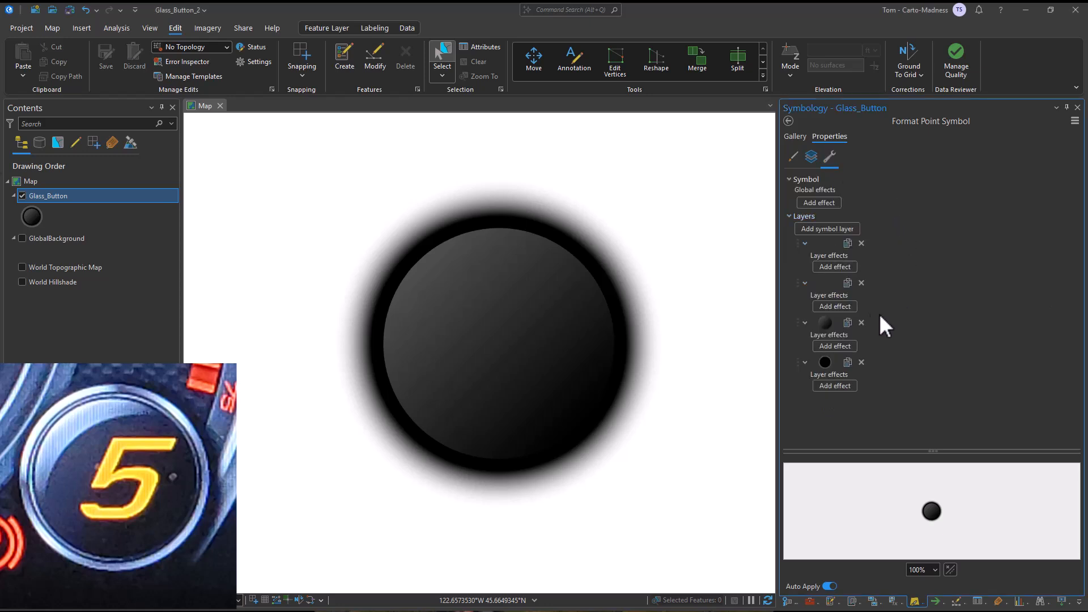
{"action": "left_click", "coordinate": [812, 155]}
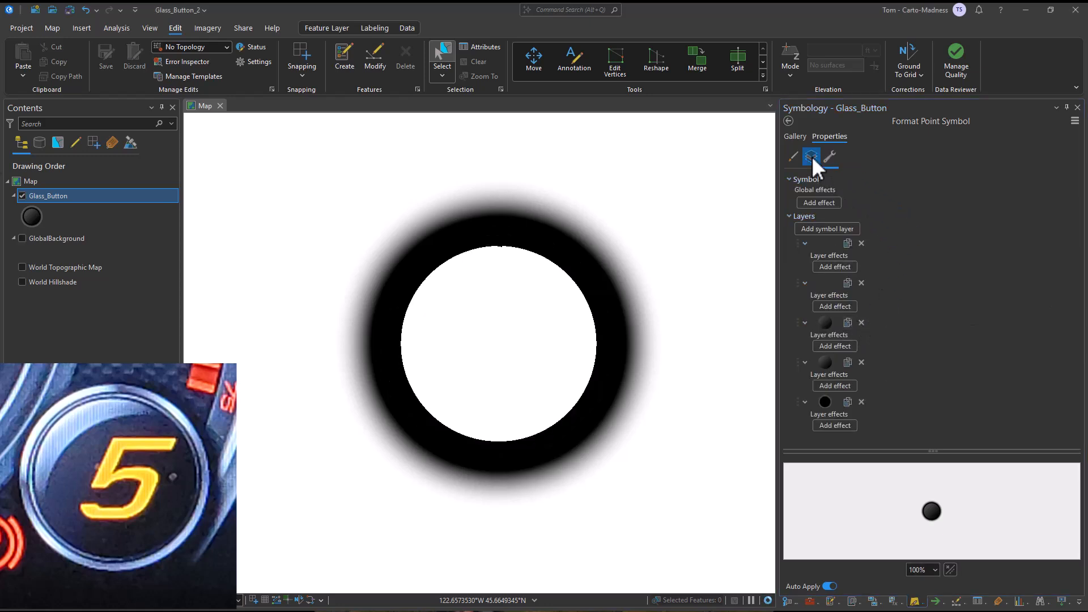
{"action": "left_click", "coordinate": [846, 222]}
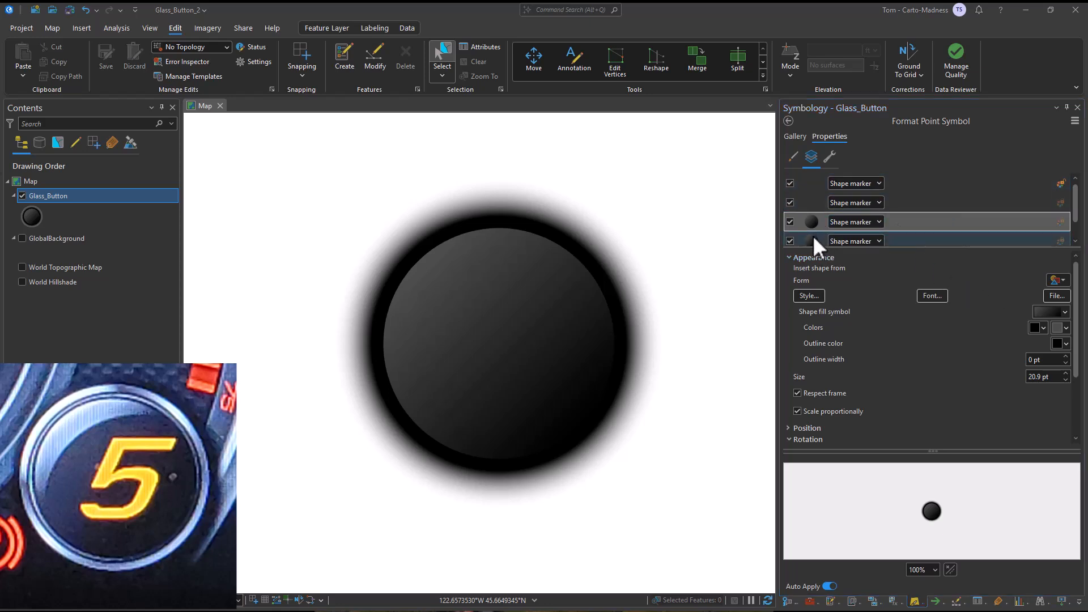
Edit the upper copy's gradient color scheme, making its first color stop white with 10% transparency
{"action": "left_click", "coordinate": [1065, 312]}
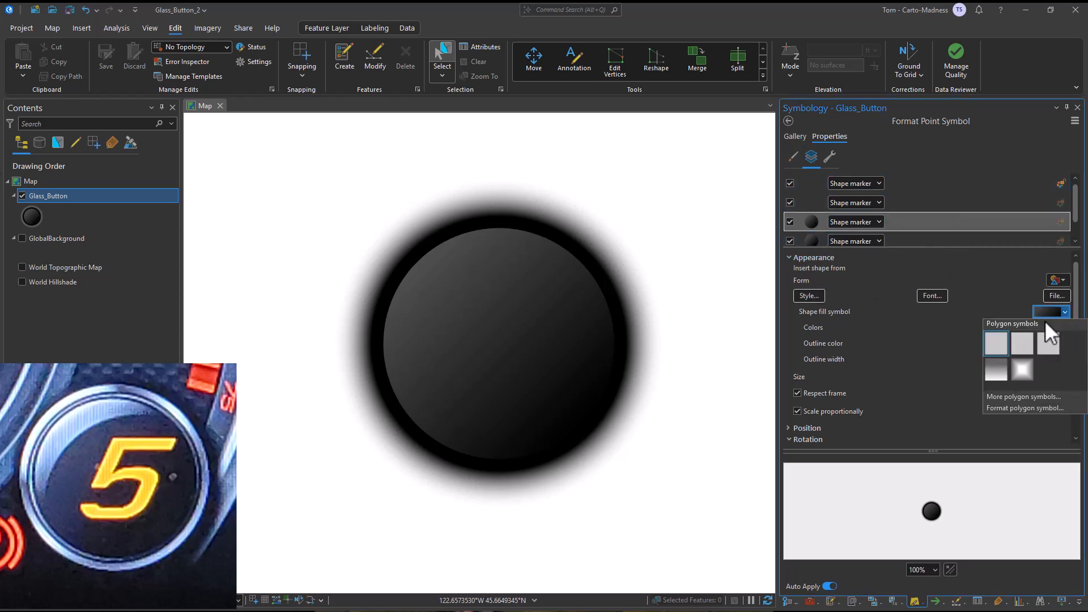
{"action": "left_click", "coordinate": [1015, 404]}
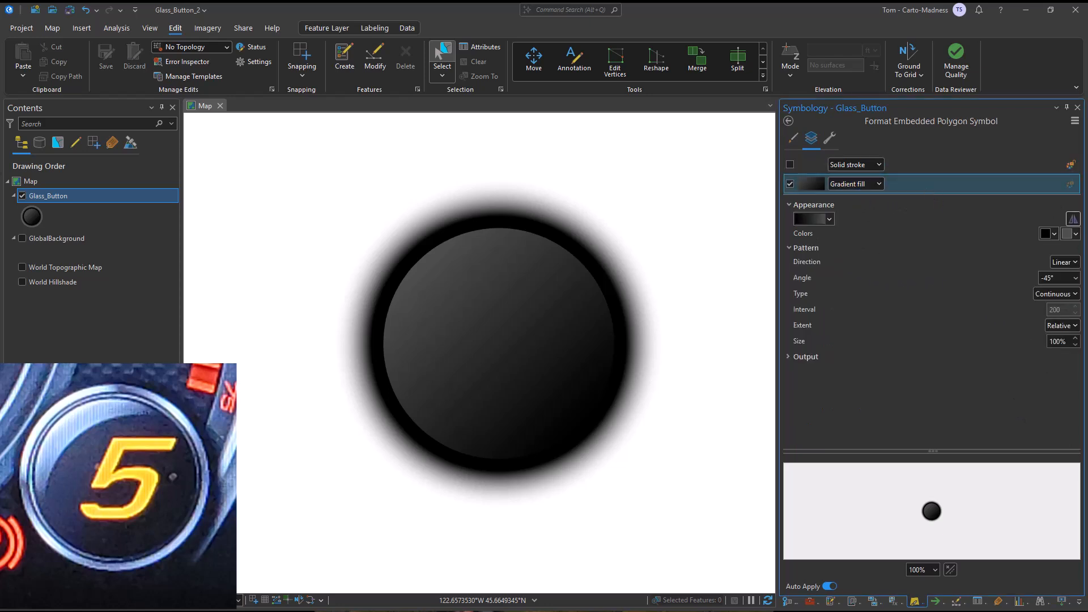
{"action": "left_click", "coordinate": [820, 221]}
{"action": "left_click", "coordinate": [846, 311]}
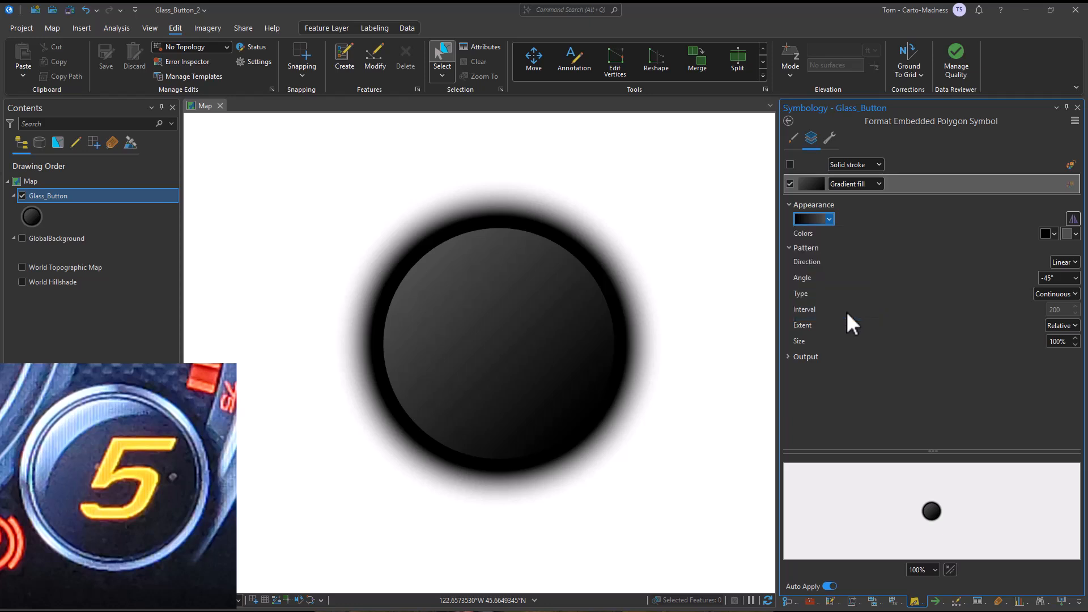
{"action": "left_click", "coordinate": [727, 172]}
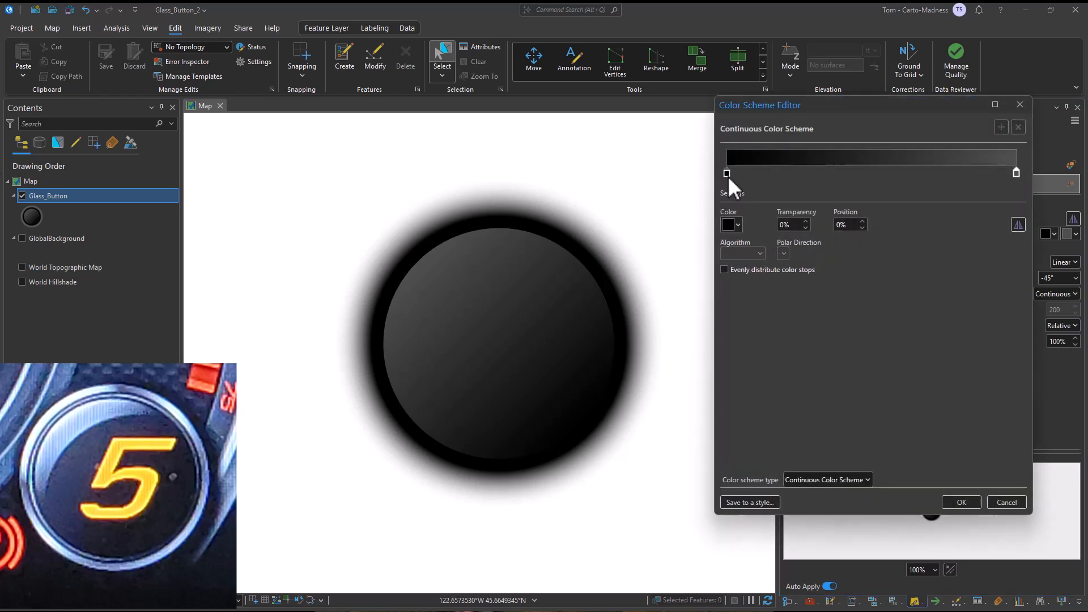
{"action": "left_click", "coordinate": [731, 225]}
{"action": "left_click", "coordinate": [733, 263]}
{"action": "left_click", "coordinate": [796, 225]}
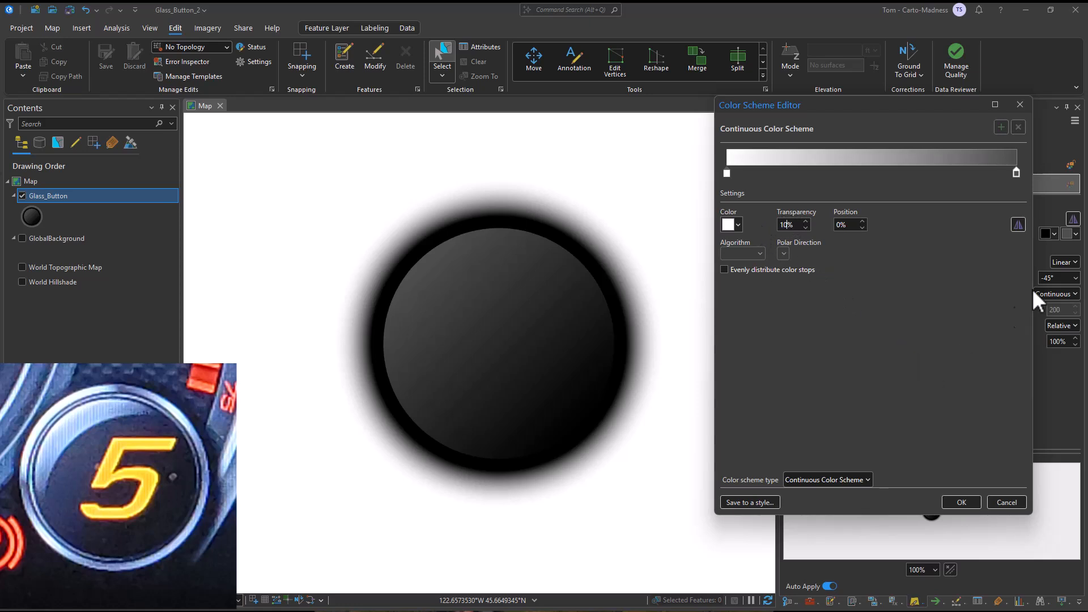
Add a second white color stop at the 11% position with 30% transparency
{"action": "left_click", "coordinate": [770, 173]}
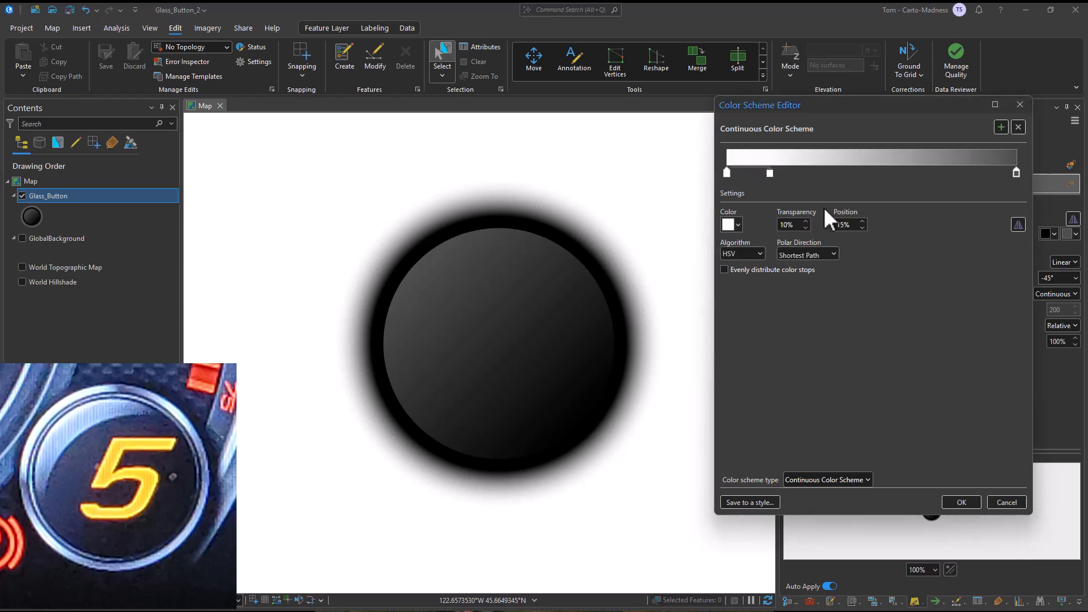
{"action": "left_click_drag", "start_coordinate": [852, 227], "coordinate": [822, 225]}
{"action": "type", "text": "11"}
{"action": "key", "text": "Return"}
{"action": "left_click_drag", "start_coordinate": [791, 221], "coordinate": [776, 225]}
{"action": "type", "text": "3"}
Add a third white color stop at the 20% position with 100% transparency
{"action": "left_click", "coordinate": [729, 172]}
{"action": "left_click", "coordinate": [795, 172]}
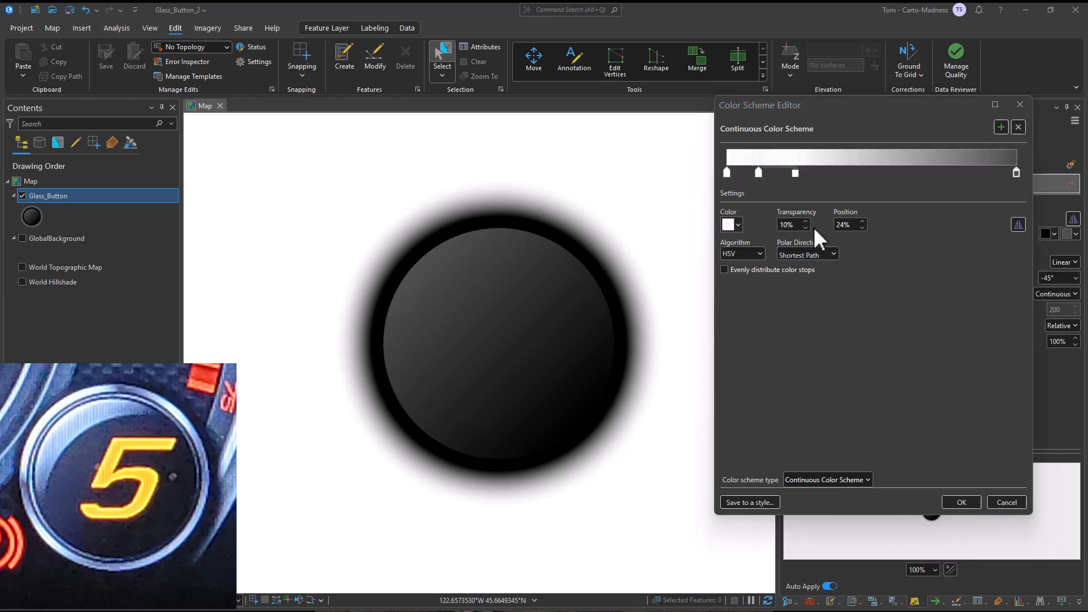
{"action": "double_click", "coordinate": [850, 225]}
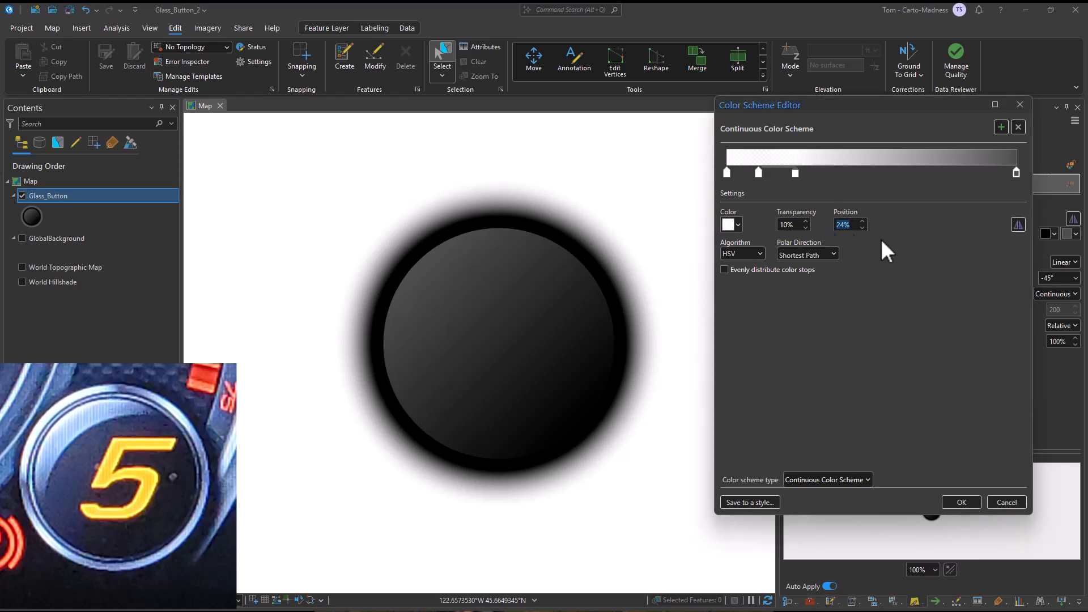
{"action": "type", "text": "20"}
{"action": "key", "text": "Return"}
{"action": "double_click", "coordinate": [785, 226]}
{"action": "type", "text": "100"}
{"action": "key", "text": "Return"}
Make the end color stop white with 100% transparency and apply the edited color scheme
{"action": "left_click", "coordinate": [1016, 172]}
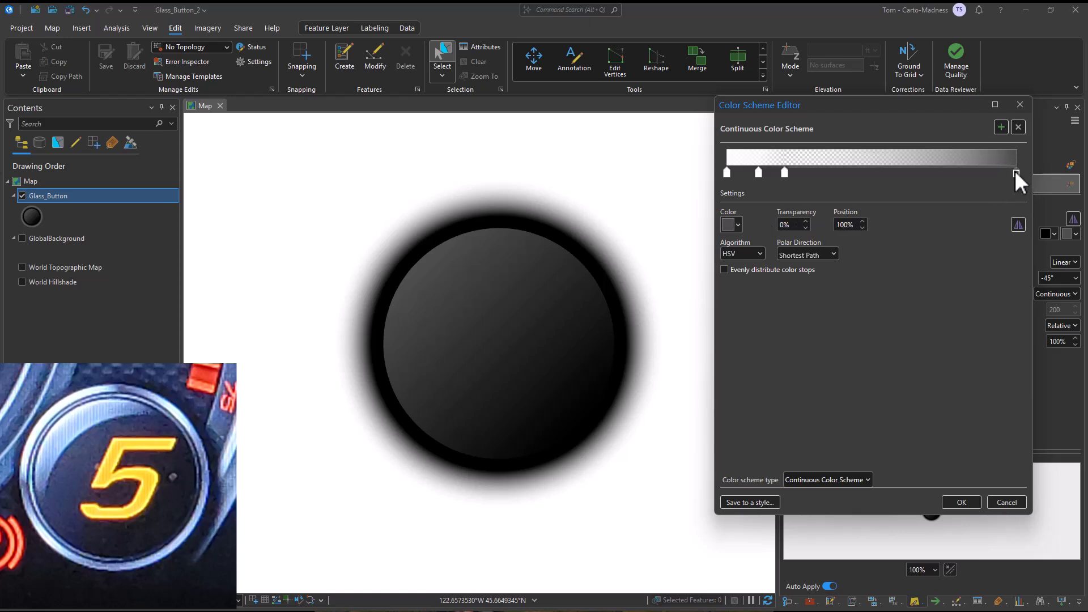
{"action": "left_click", "coordinate": [729, 224]}
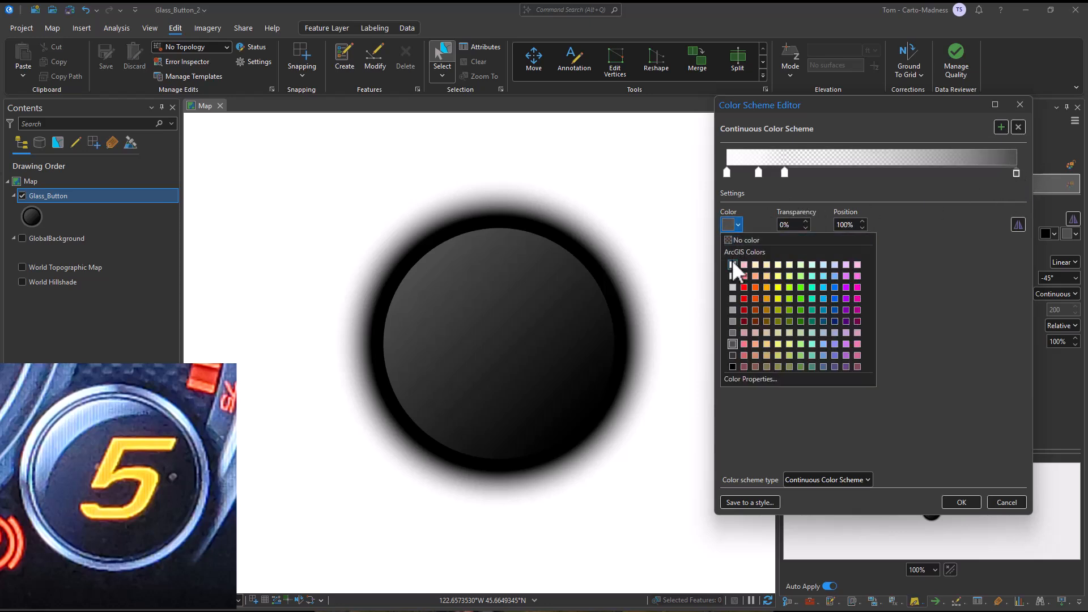
{"action": "left_click", "coordinate": [733, 260]}
{"action": "double_click", "coordinate": [796, 226]}
{"action": "type", "text": "100"}
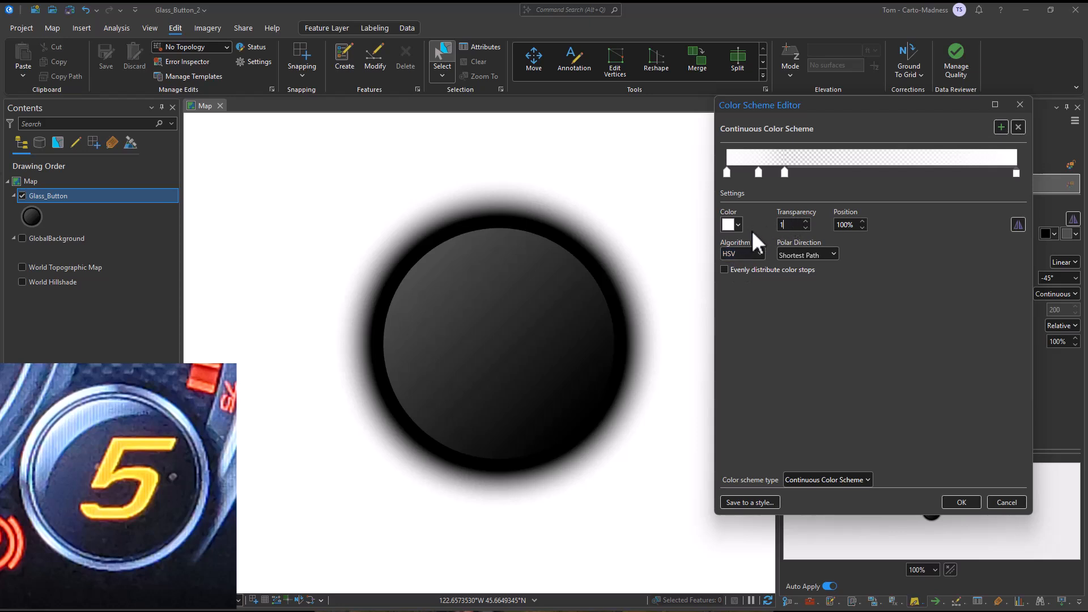
{"action": "key", "text": "Return"}
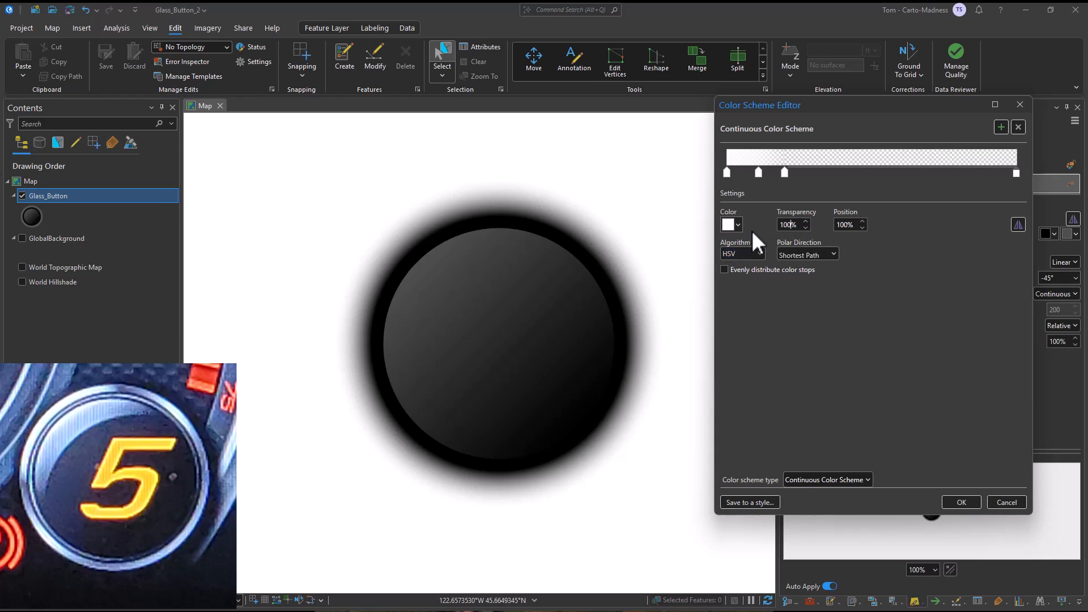
{"action": "left_click", "coordinate": [958, 502]}
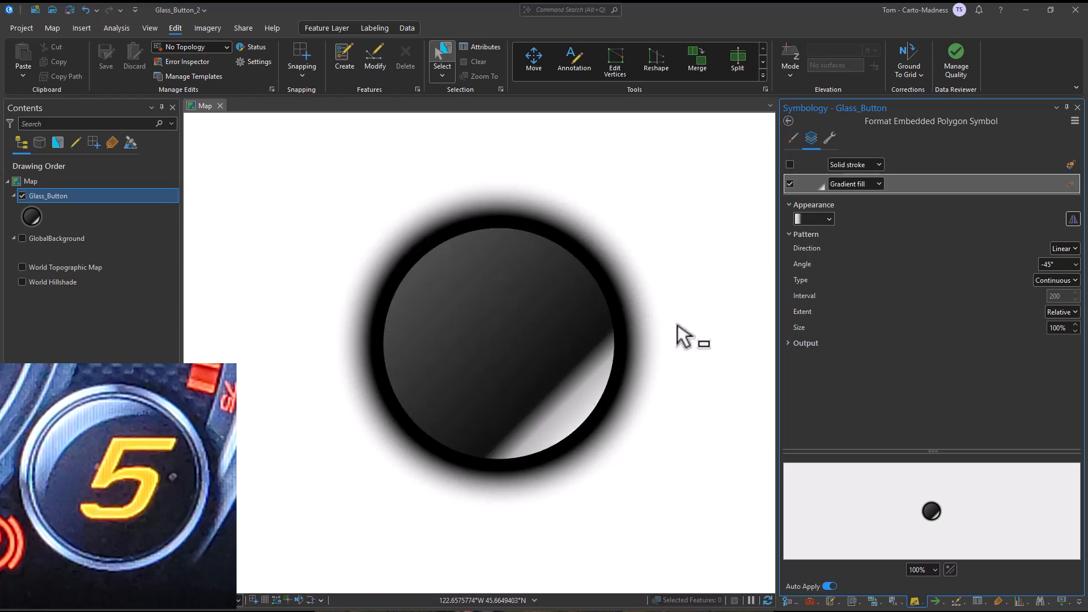
Set the highlight gradient's angle to 125° and the size of its shape marker to 24 pt
{"action": "double_click", "coordinate": [1055, 264]}
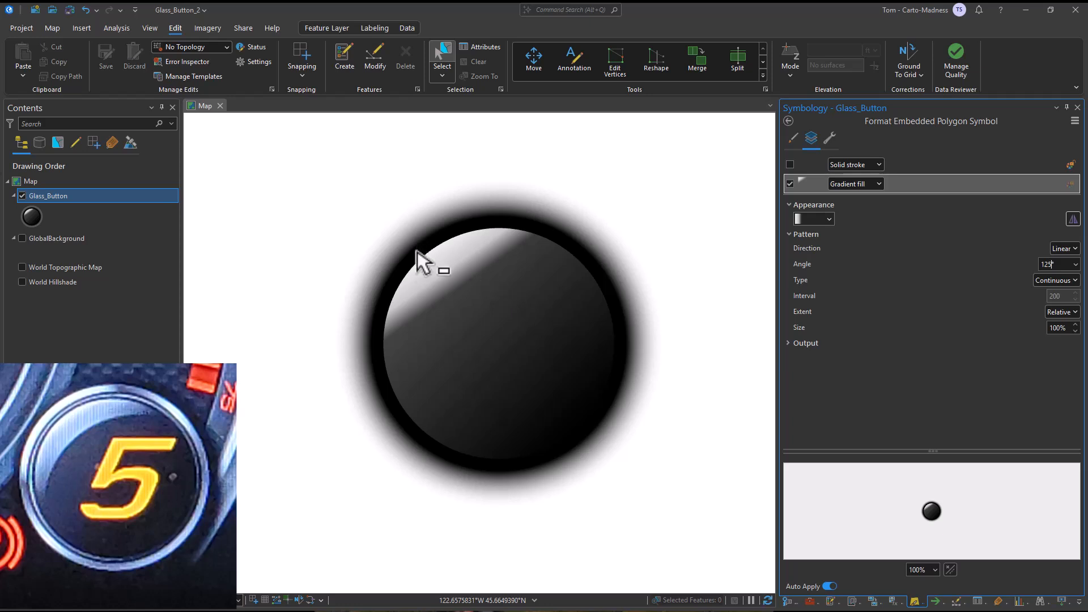
{"action": "left_click", "coordinate": [788, 121]}
{"action": "left_click", "coordinate": [1039, 378]}
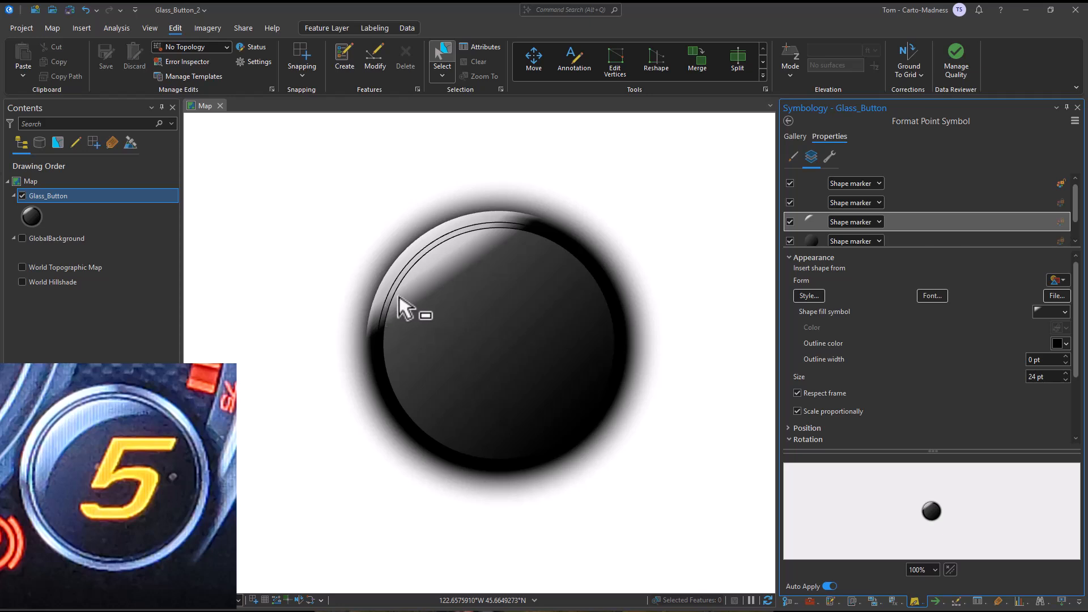
Duplicate the white highlight shape marker layer
{"action": "left_click", "coordinate": [832, 158]}
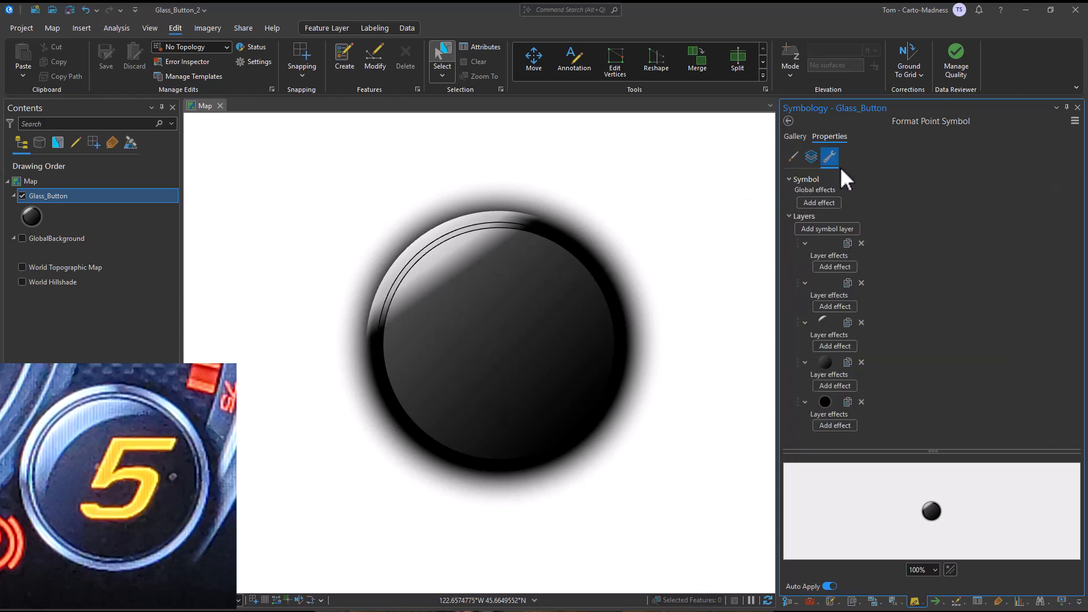
{"action": "left_click", "coordinate": [849, 322]}
{"action": "left_click", "coordinate": [812, 156]}
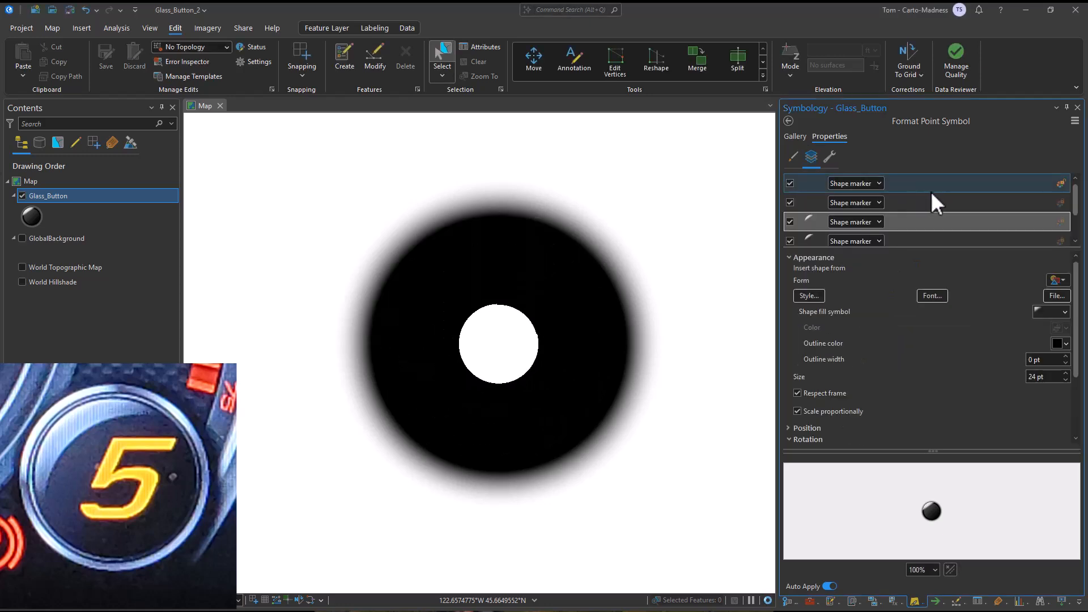
Edit the duplicated highlight marker's gradient color scheme and set its start color stop to 50% transparency
{"action": "left_click", "coordinate": [962, 241]}
{"action": "left_click", "coordinate": [1050, 313]}
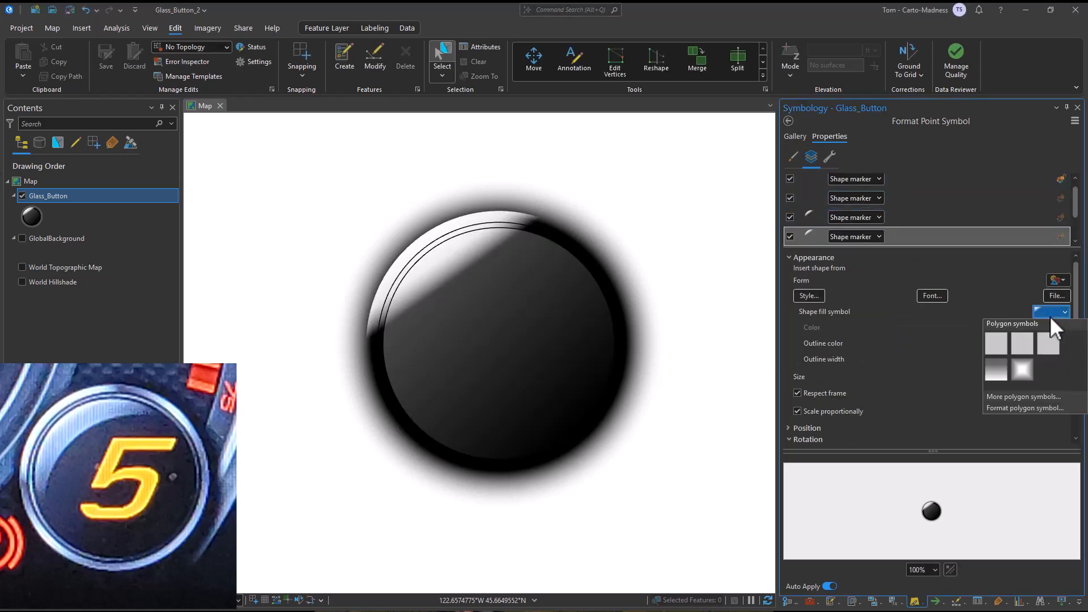
{"action": "left_click", "coordinate": [1028, 407]}
{"action": "left_click", "coordinate": [809, 185]}
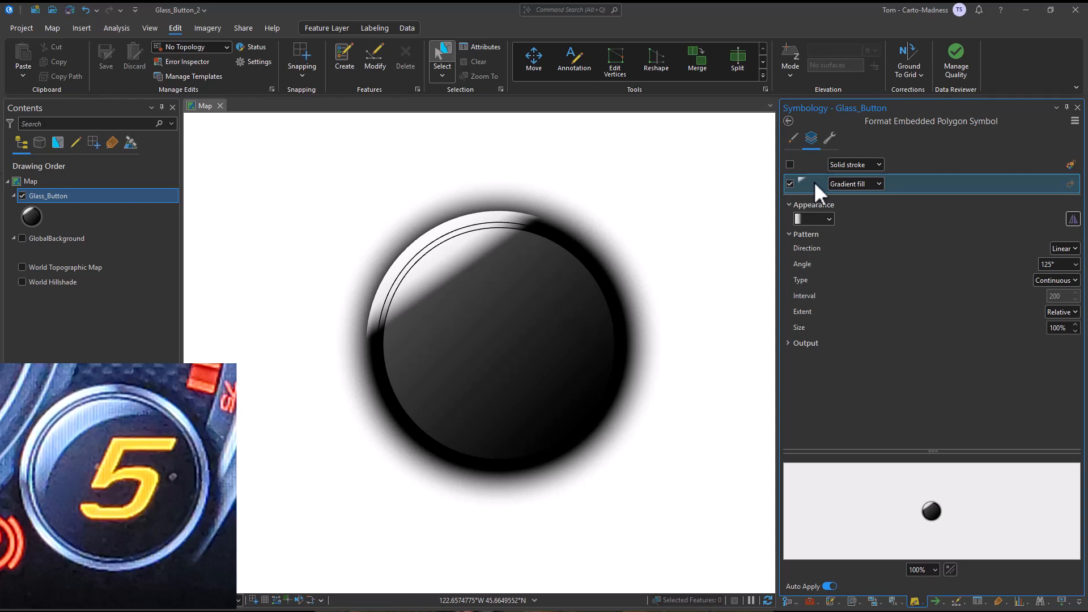
{"action": "left_click", "coordinate": [817, 221]}
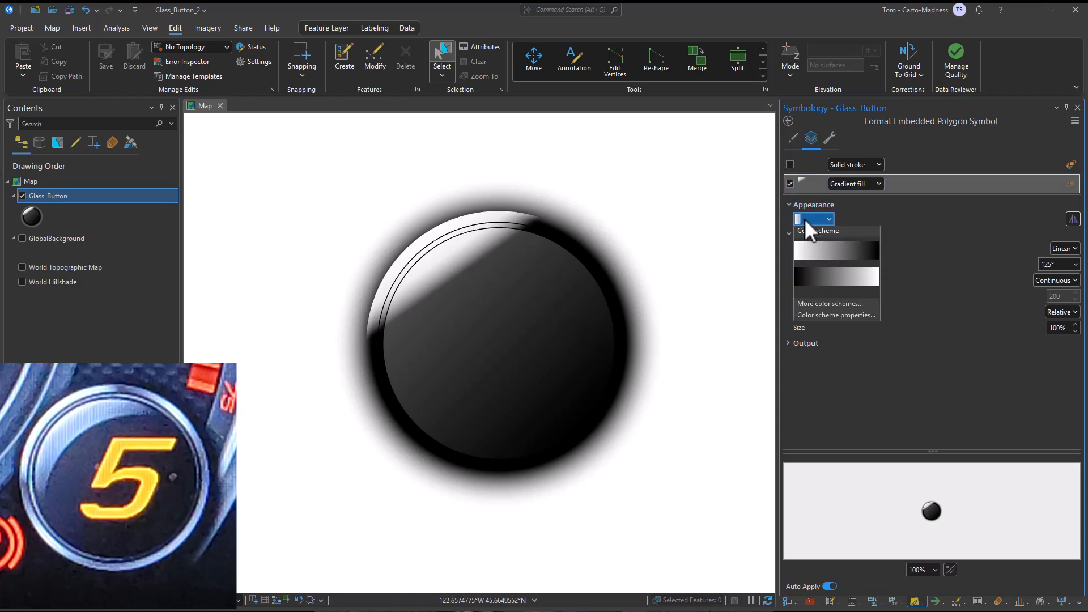
{"action": "left_click", "coordinate": [811, 315]}
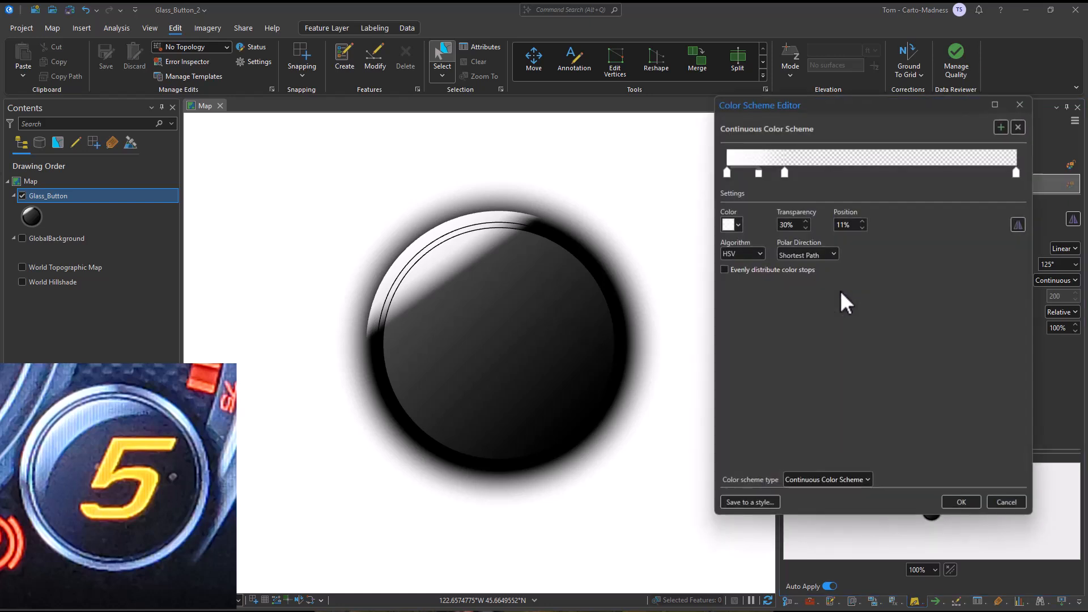
{"action": "left_click", "coordinate": [728, 172]}
{"action": "left_click", "coordinate": [805, 228]}
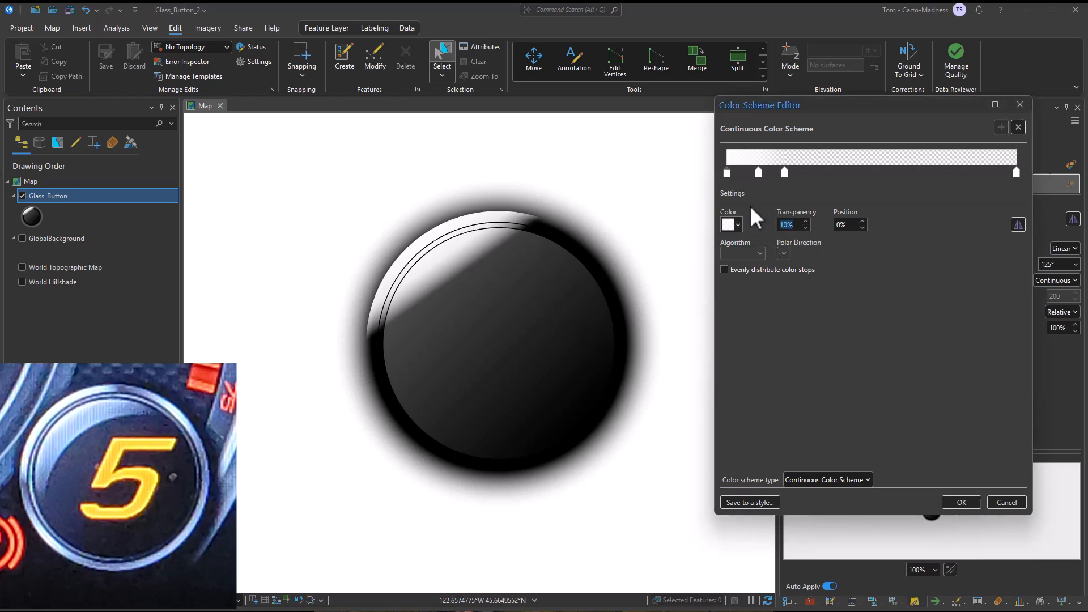
{"action": "type", "text": "50"}
Set the second color stop to 85% transparency at the 6% position
{"action": "left_click", "coordinate": [758, 171]}
{"action": "type", "text": "85"}
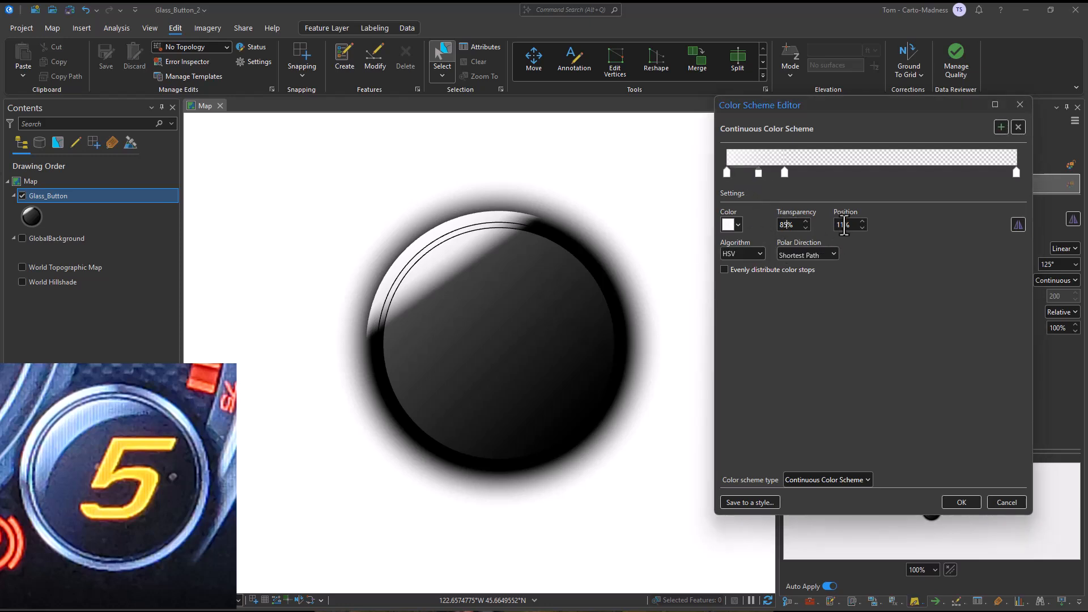
{"action": "left_click_drag", "start_coordinate": [852, 225], "coordinate": [805, 224]}
{"action": "type", "text": "6"}
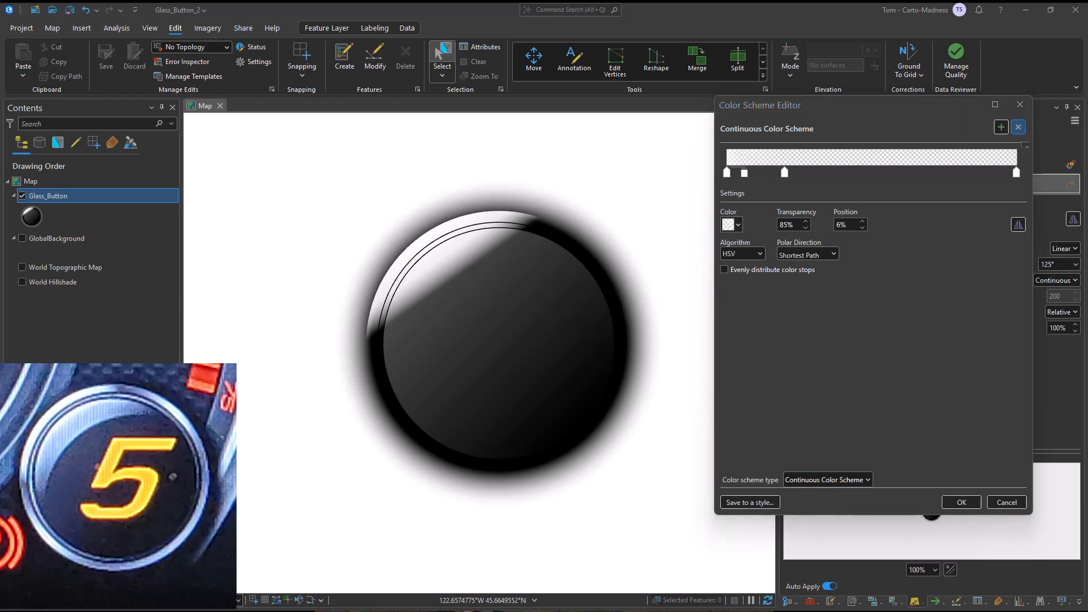
Move the third color stop to the 13% position and apply the color scheme
{"action": "left_click", "coordinate": [784, 173]}
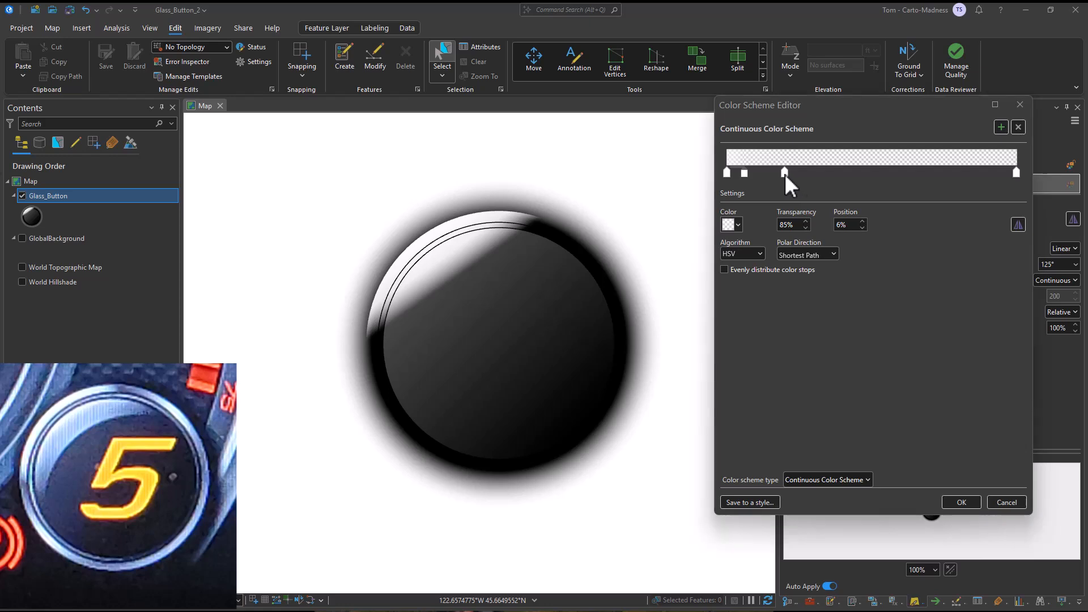
{"action": "type", "text": "13"}
{"action": "key", "text": "Tab"}
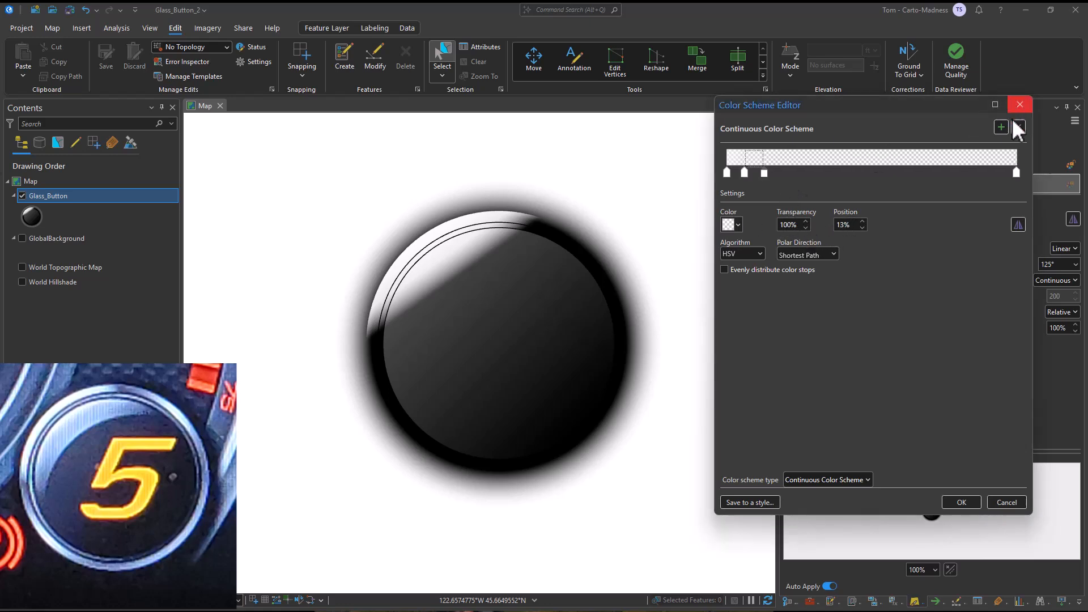
{"action": "left_click", "coordinate": [963, 503]}
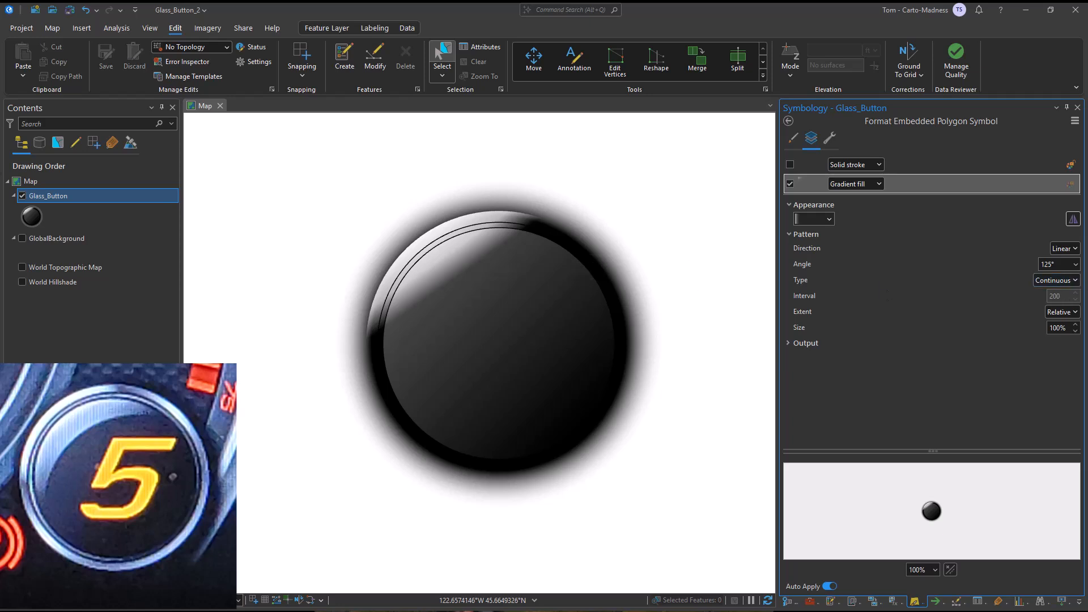
Set the duplicated highlight's gradient angle to 320° and return to the point symbol's layers
{"action": "double_click", "coordinate": [1053, 264]}
{"action": "type", "text": "320"}
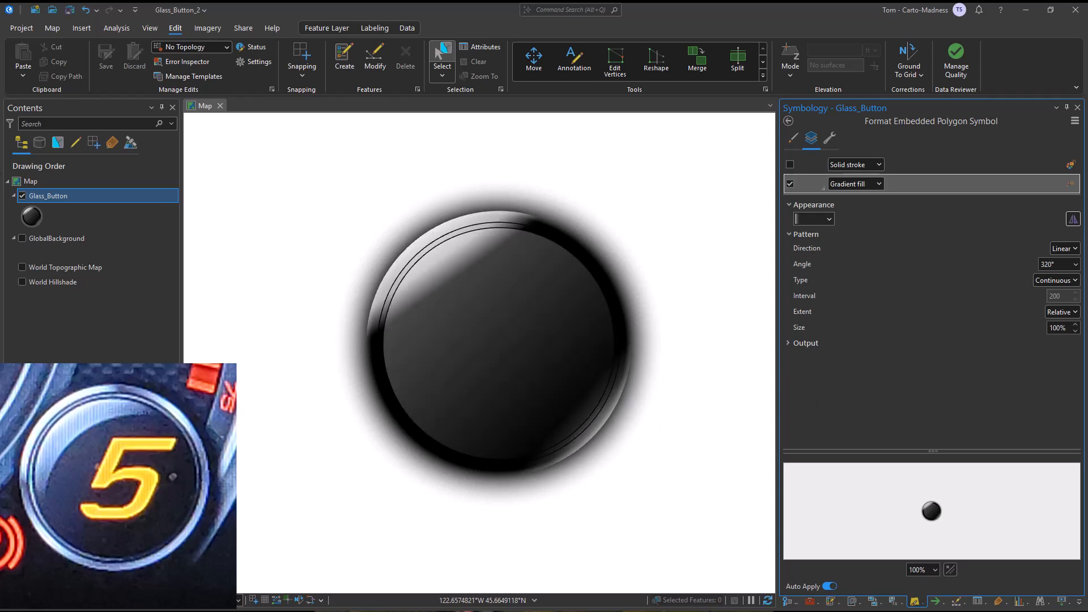
{"action": "left_click", "coordinate": [788, 120]}
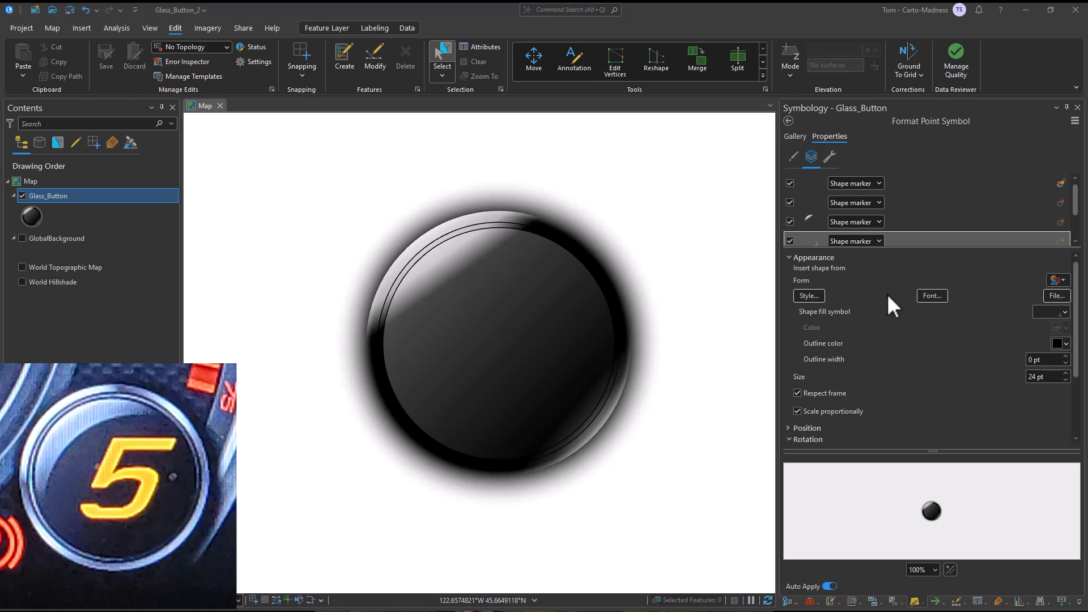
Reopen the duplicated highlight's gradient color scheme and set its start color stop to 10% transparency
{"action": "left_click", "coordinate": [1060, 312]}
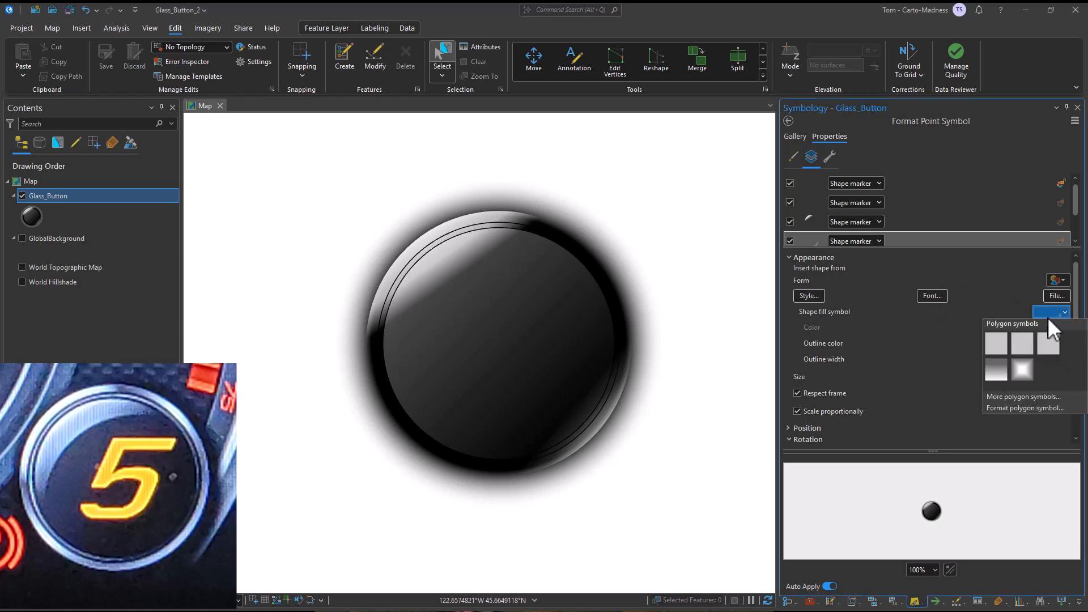
{"action": "left_click", "coordinate": [1019, 409]}
{"action": "left_click", "coordinate": [814, 185]}
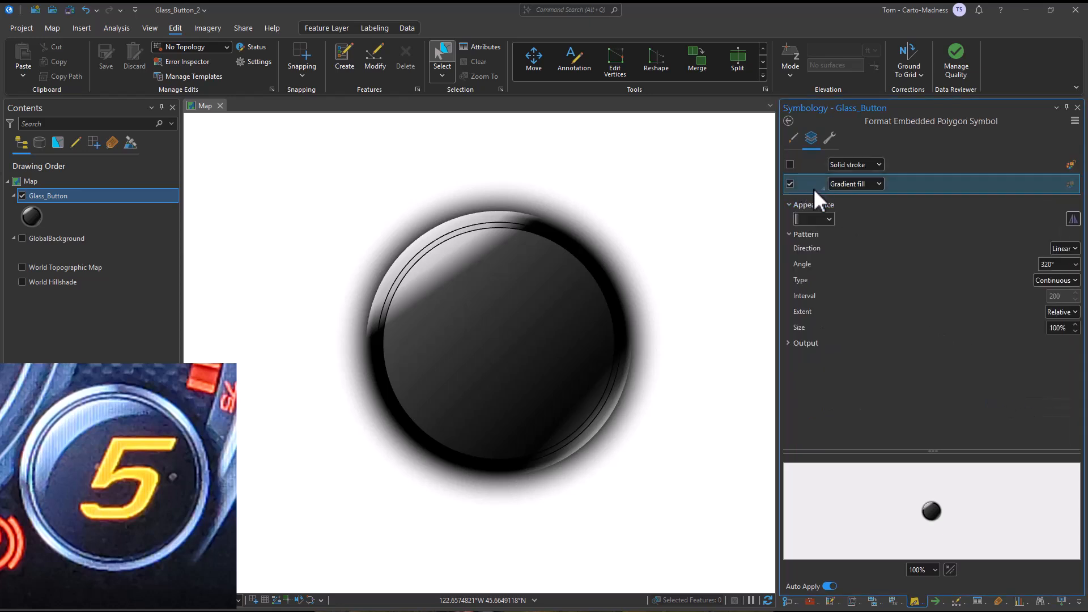
{"action": "left_click", "coordinate": [818, 220]}
{"action": "left_click", "coordinate": [838, 314]}
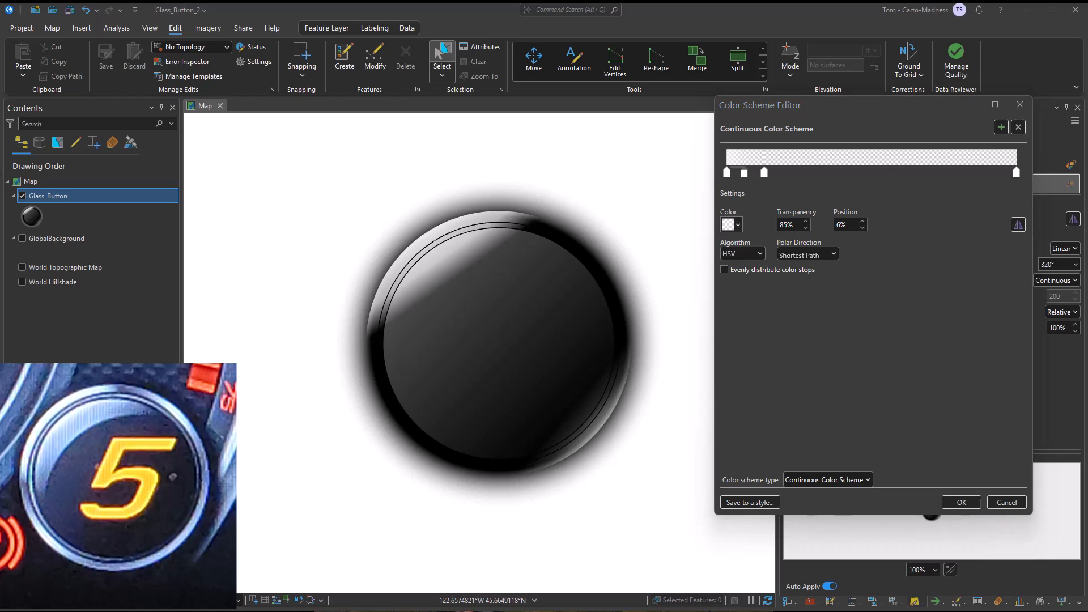
{"action": "left_click", "coordinate": [727, 172]}
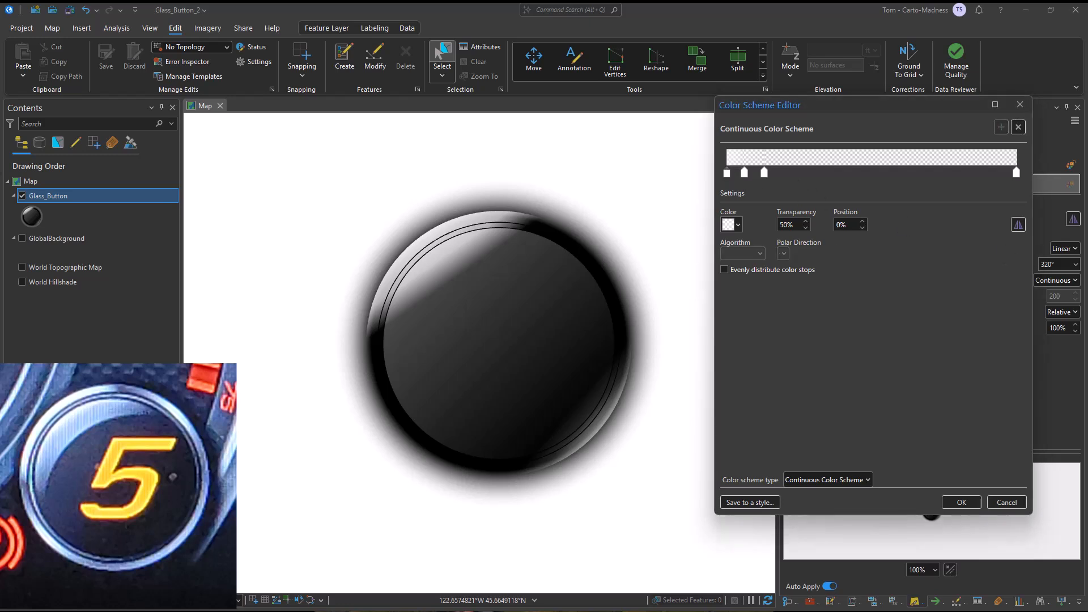
{"action": "left_click_drag", "start_coordinate": [796, 226], "coordinate": [748, 213]}
{"action": "type", "text": "10"}
{"action": "key", "text": "Return"}
Set the second color stop to 75% transparency at the 4% position
{"action": "left_click", "coordinate": [744, 172]}
{"action": "left_click", "coordinate": [794, 225]}
{"action": "left_click_drag", "start_coordinate": [847, 225], "coordinate": [740, 224]}
{"action": "type", "text": "4100"}
{"action": "left_click_drag", "start_coordinate": [850, 223], "coordinate": [830, 209]}
{"action": "type", "text": "11"}
{"action": "key", "text": "Tab"}
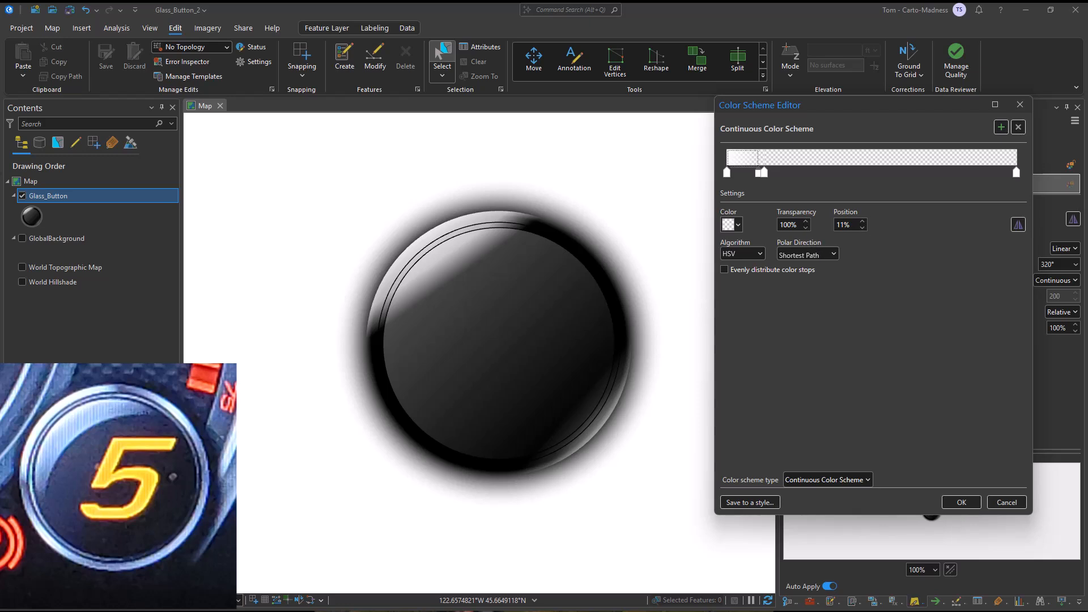
{"action": "left_click_drag", "start_coordinate": [797, 226], "coordinate": [776, 227]}
{"action": "left_click_drag", "start_coordinate": [851, 225], "coordinate": [762, 220]}
{"action": "type", "text": "4"}
{"action": "key", "text": "Tab"}
Move the third color stop to the 11% position and apply the color scheme
{"action": "left_click", "coordinate": [764, 172]}
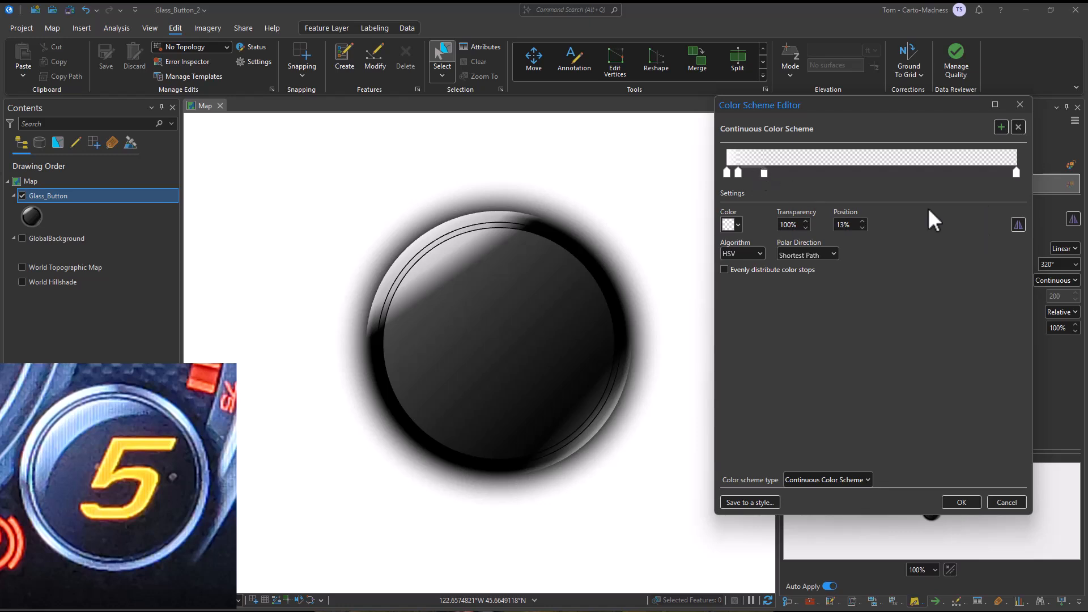
{"action": "left_click", "coordinate": [862, 222]}
{"action": "type", "text": "11"}
{"action": "key", "text": "Return"}
{"action": "left_click", "coordinate": [962, 502]}
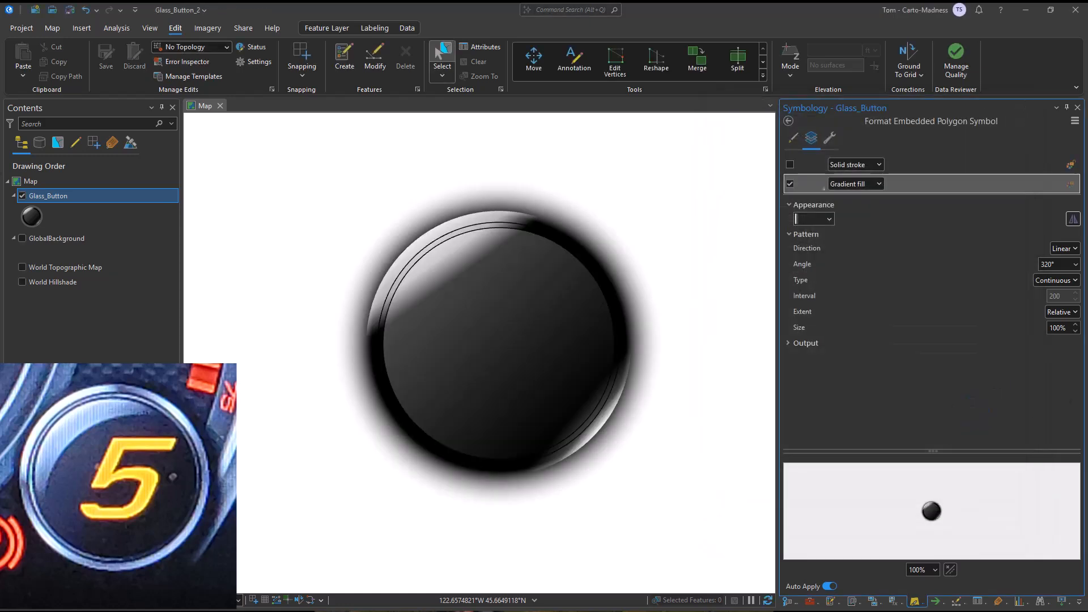
Set the duplicated highlight's gradient angle to 215° and return to the point symbol's properties
{"action": "type", "text": "215"}
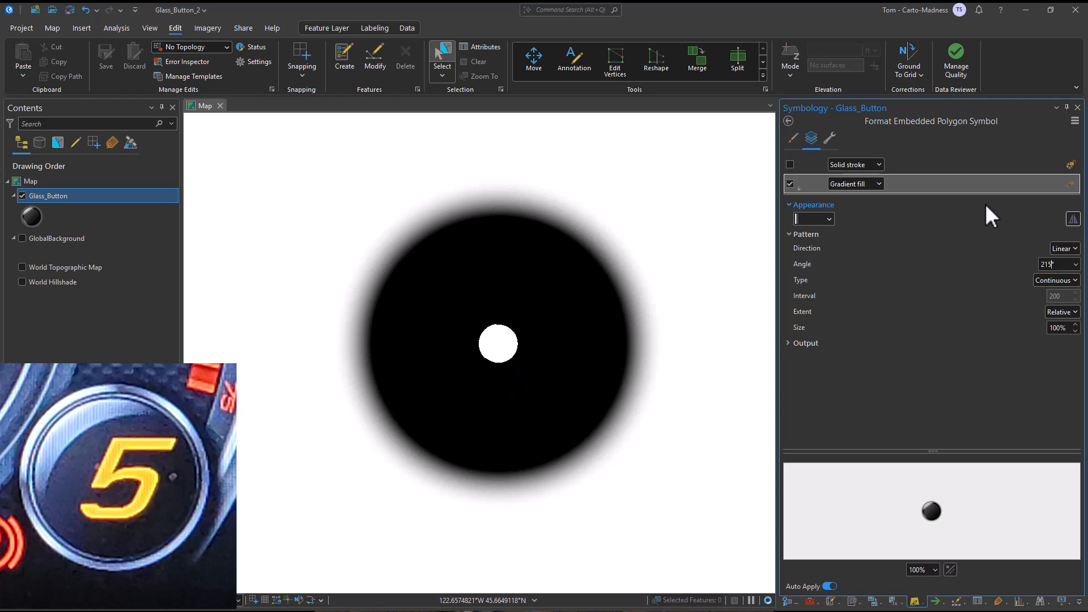
{"action": "left_click", "coordinate": [830, 138]}
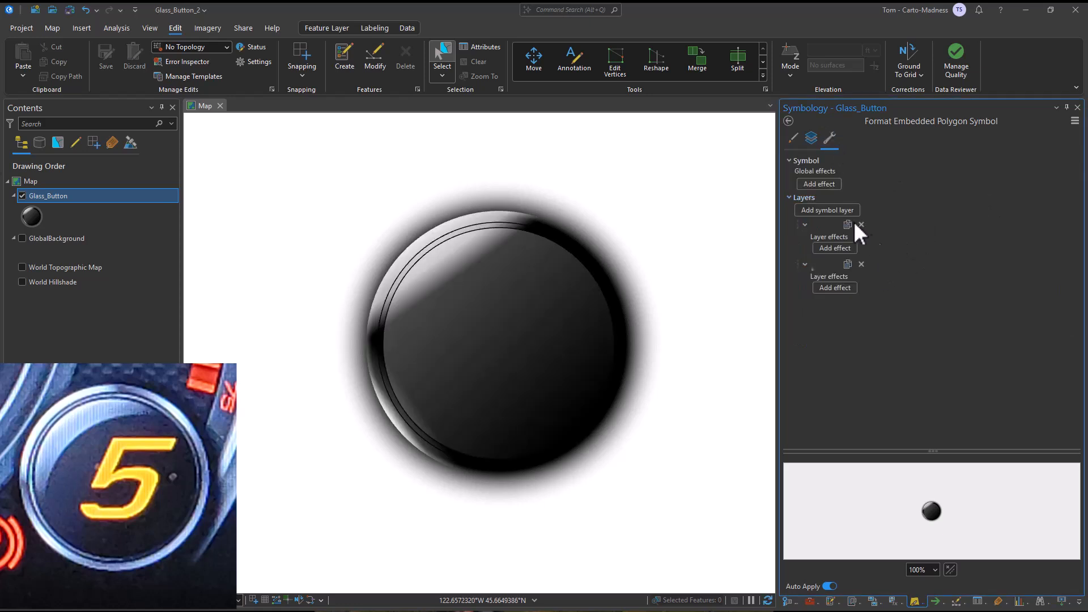
{"action": "left_click", "coordinate": [789, 121]}
Duplicate the shape marker layer that holds the 215° highlight
{"action": "left_click", "coordinate": [985, 216]}
{"action": "left_click", "coordinate": [828, 157]}
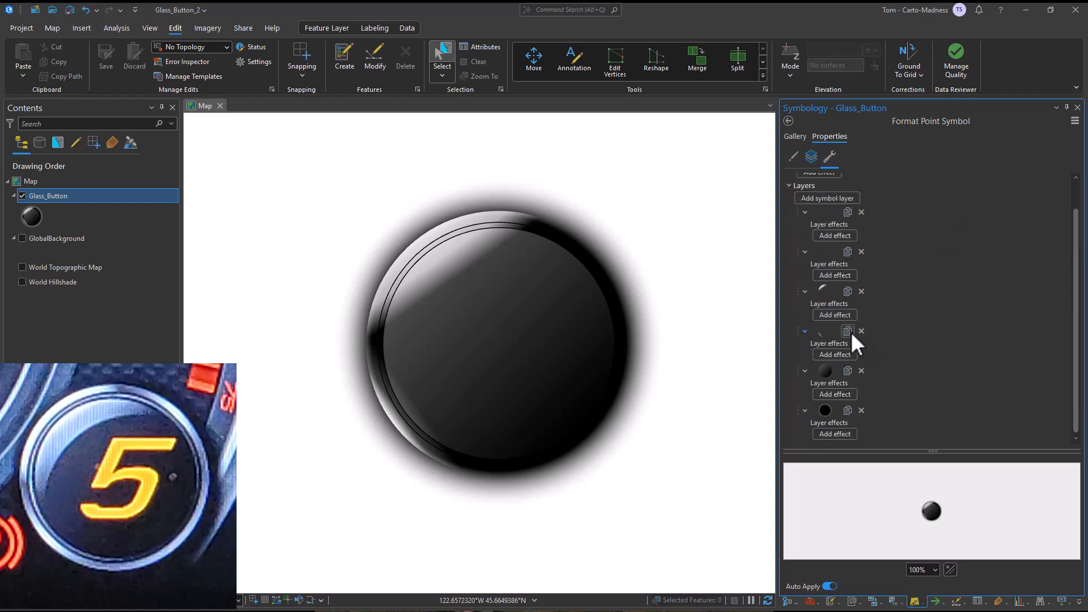
{"action": "left_click", "coordinate": [848, 331]}
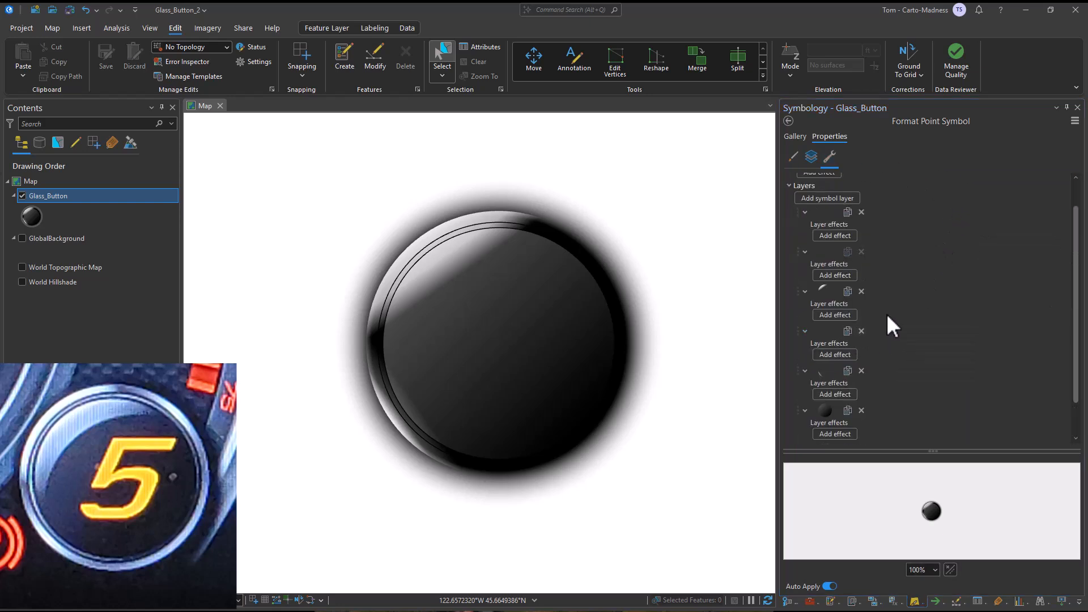
Open the gradient fill's color scheme for the lower of the two identical 215° highlight markers
{"action": "left_click", "coordinate": [811, 157]}
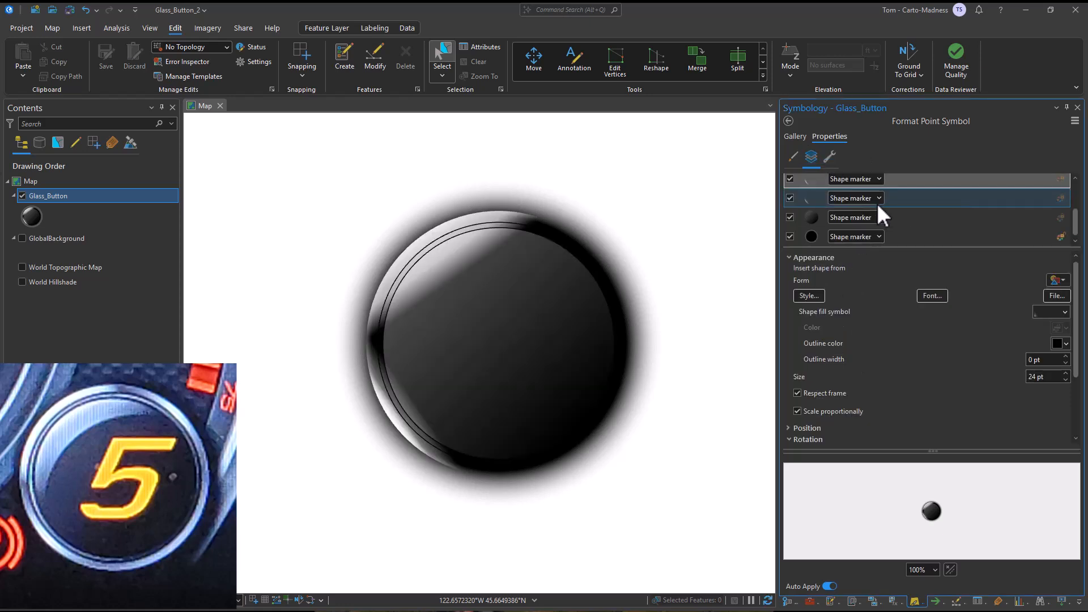
{"action": "left_click", "coordinate": [933, 199]}
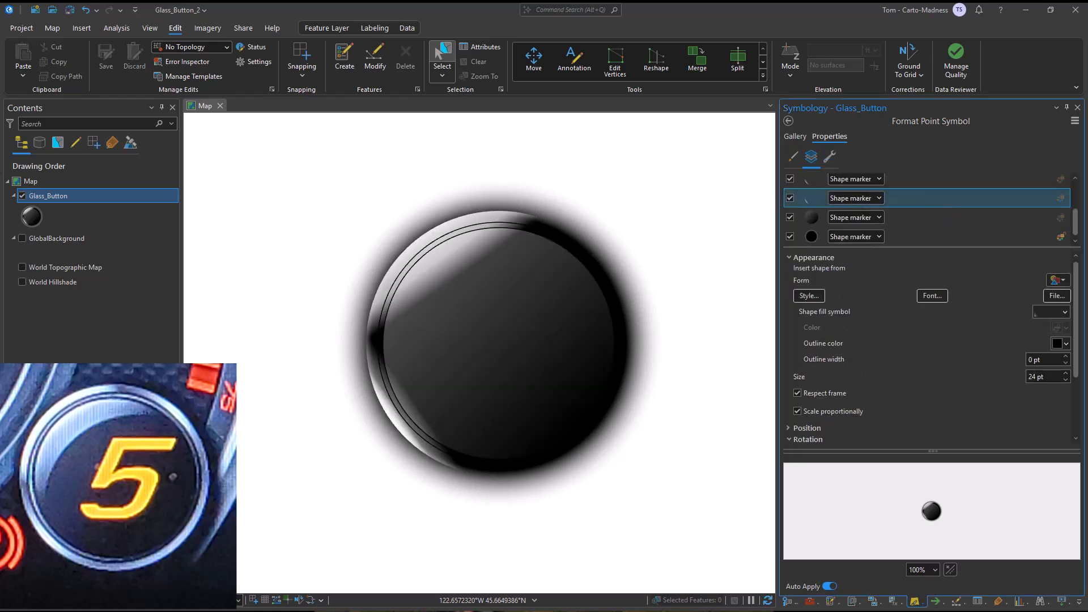
{"action": "left_click", "coordinate": [1051, 313]}
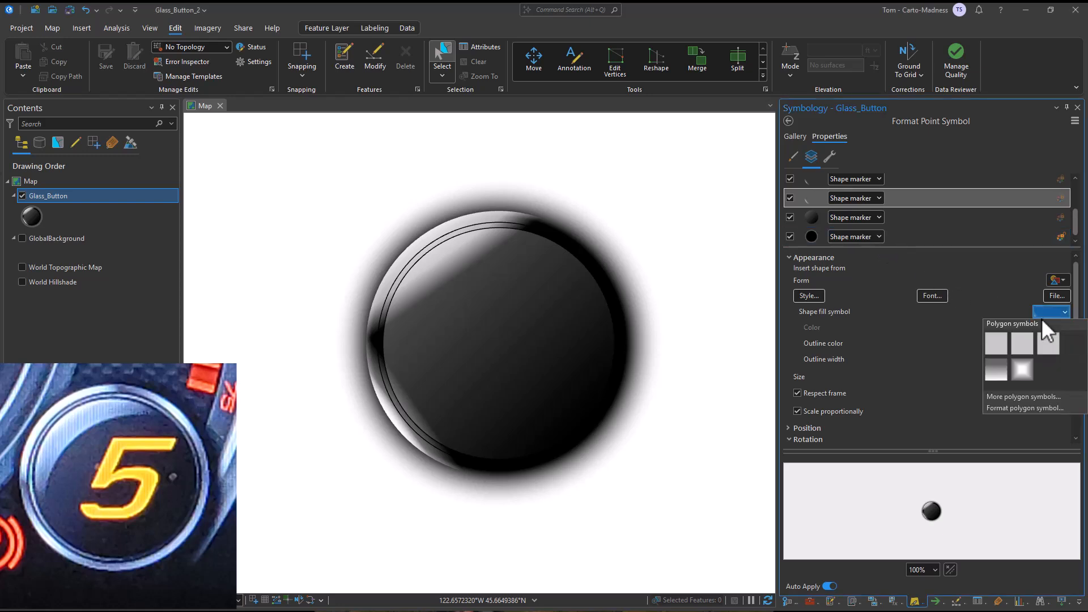
{"action": "left_click", "coordinate": [1025, 403]}
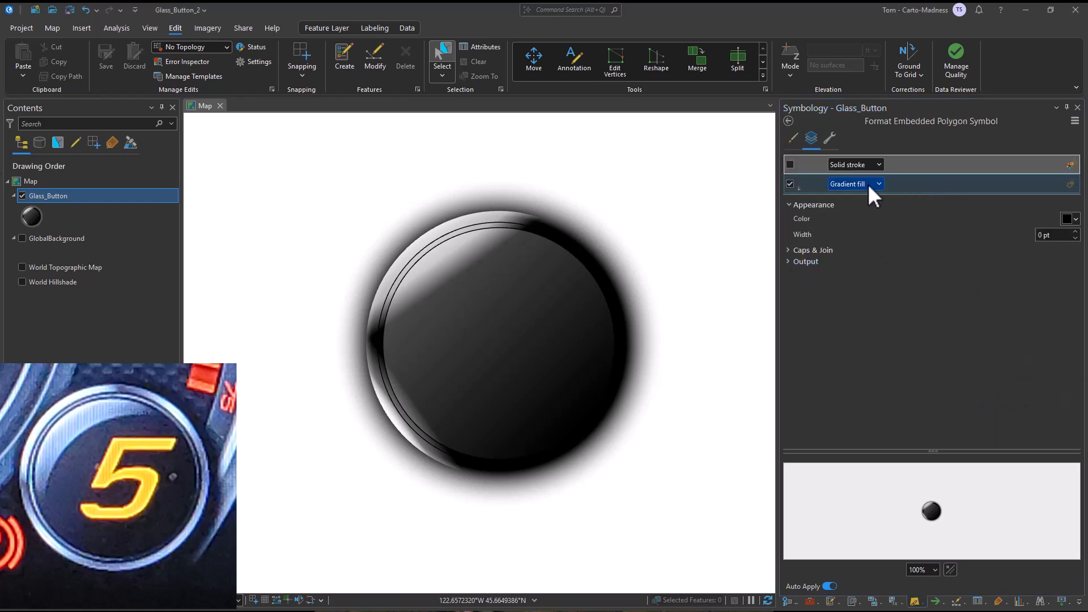
{"action": "left_click", "coordinate": [911, 189]}
{"action": "left_click", "coordinate": [816, 219]}
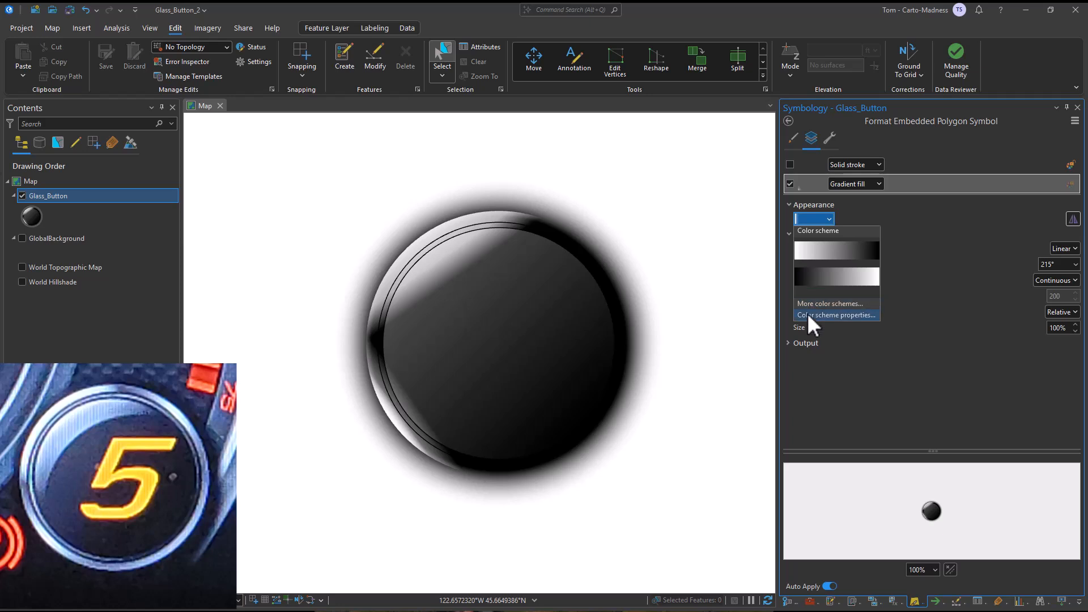
{"action": "left_click", "coordinate": [808, 314]}
Set the second color stop to 25% transparency at the 3% position
{"action": "left_click", "coordinate": [728, 173]}
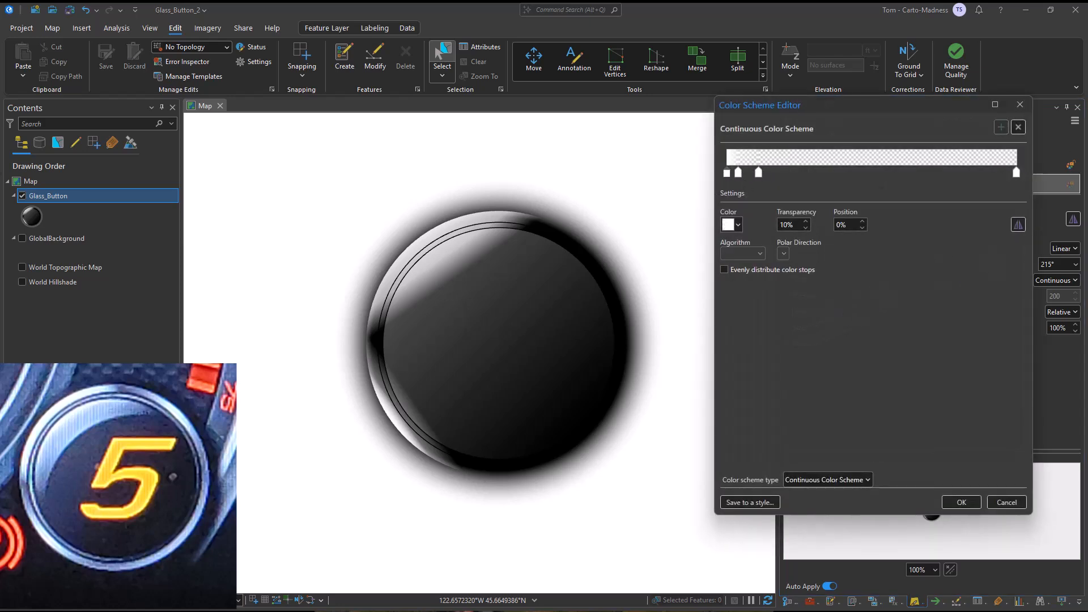
{"action": "left_click", "coordinate": [786, 224]}
{"action": "left_click", "coordinate": [738, 172]}
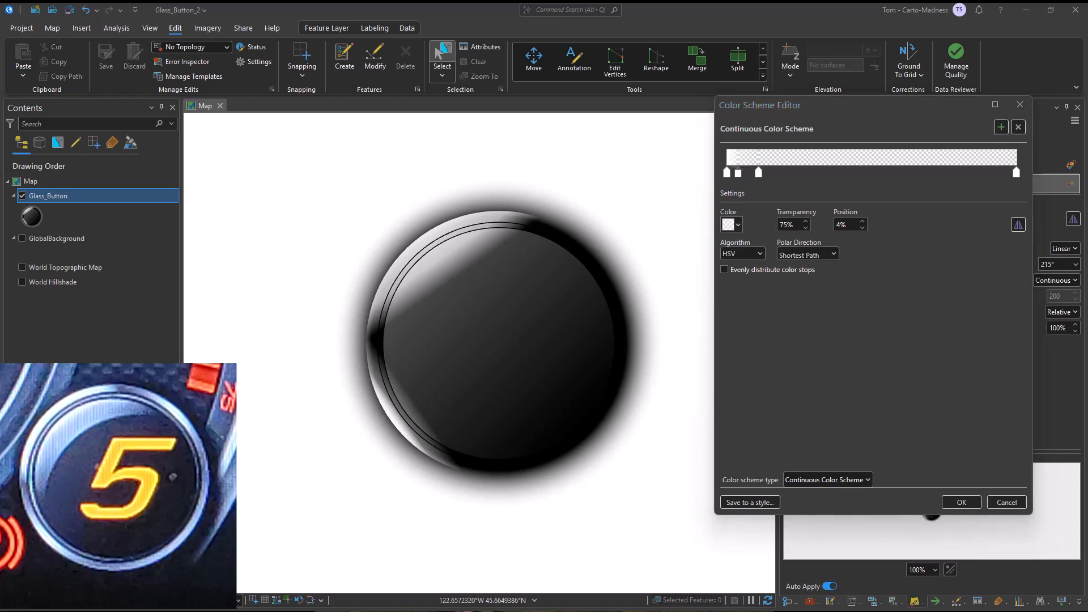
{"action": "left_click", "coordinate": [800, 224]}
{"action": "type", "text": "25"}
{"action": "key", "text": "Return"}
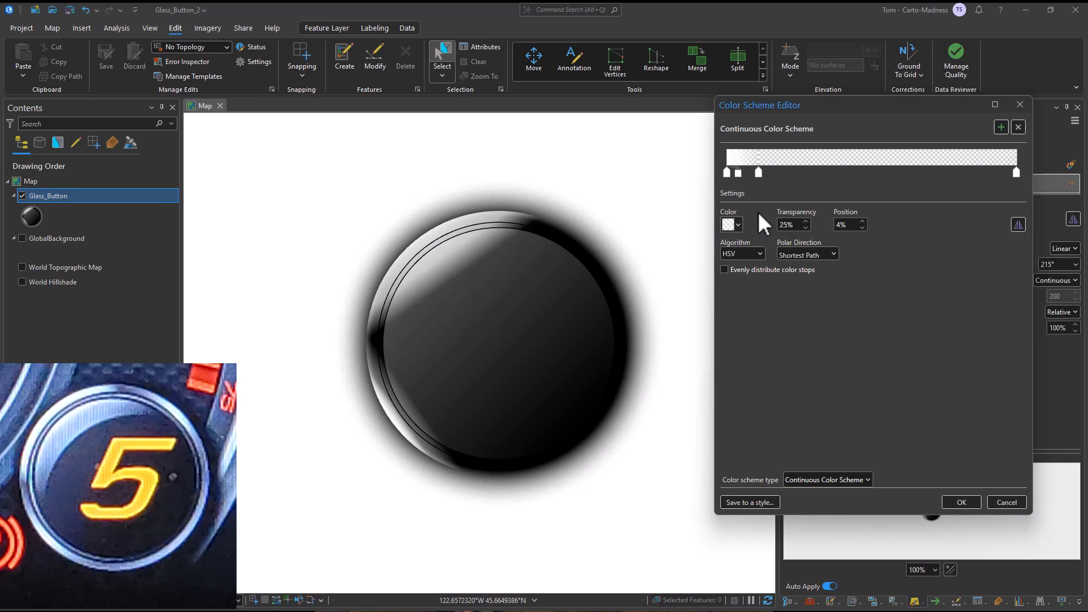
{"action": "left_click", "coordinate": [853, 224]}
{"action": "type", "text": "3"}
{"action": "key", "text": "Return"}
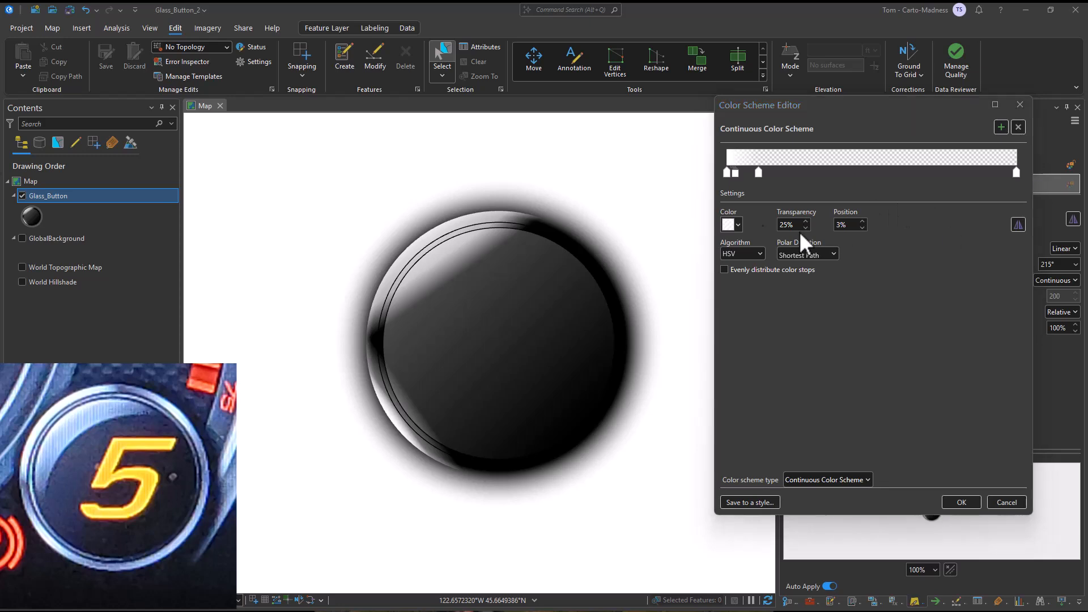
Set the third color stop's transparency to 100% and enter a new position for it
{"action": "left_click", "coordinate": [759, 172]}
{"action": "left_click", "coordinate": [788, 225]}
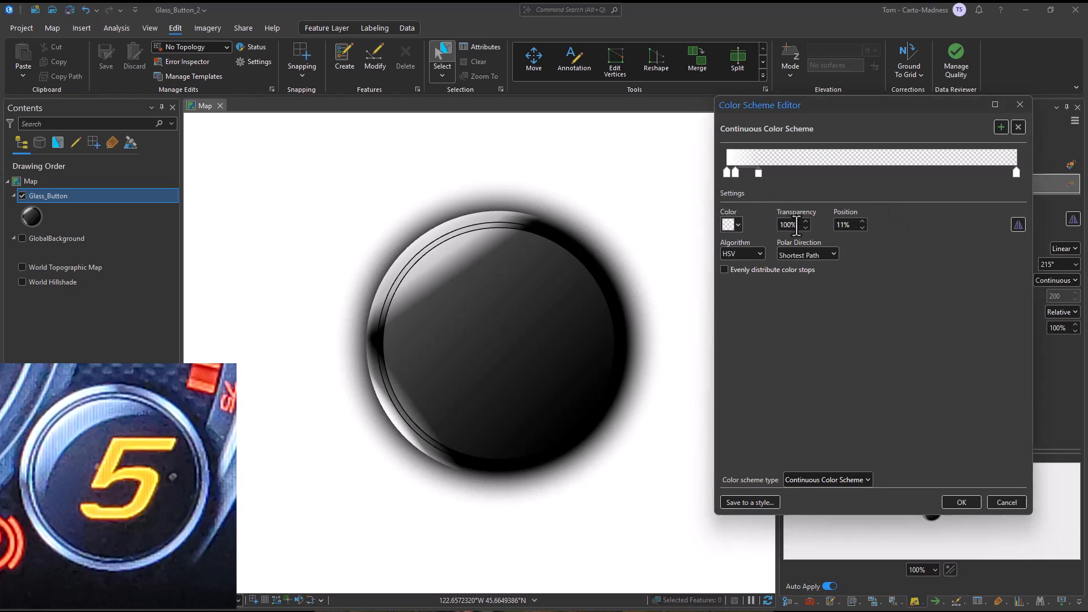
{"action": "type", "text": "100"}
{"action": "key", "text": "Return"}
{"action": "left_click", "coordinate": [844, 225]}
{"action": "type", "text": "1"}
Apply the edited color scheme and set this highlight's gradient angle to 45°
{"action": "left_click", "coordinate": [961, 499]}
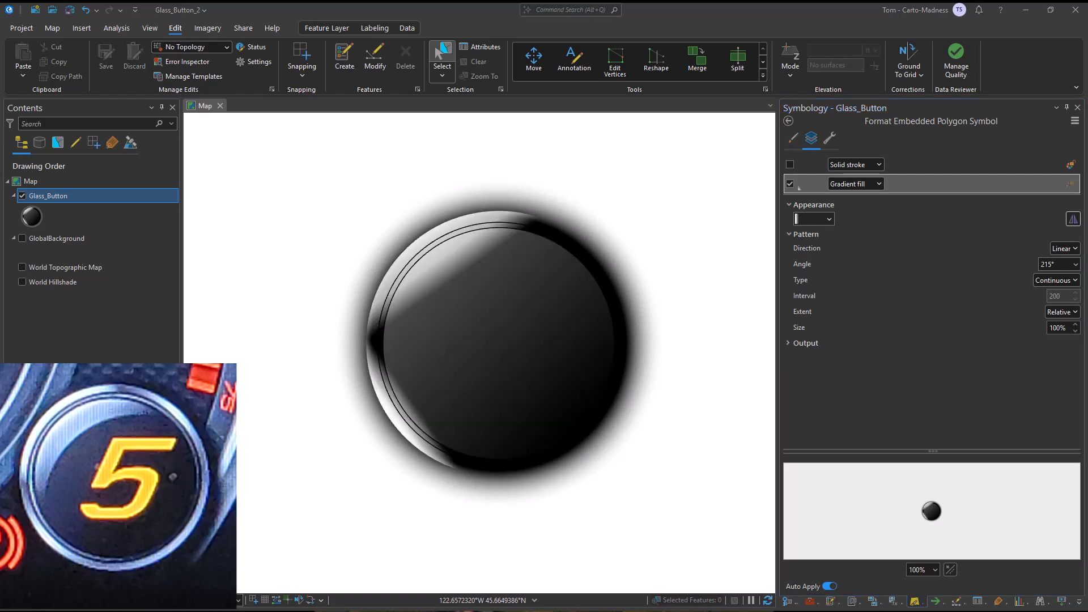
{"action": "double_click", "coordinate": [1046, 264]}
{"action": "type", "text": "45"}
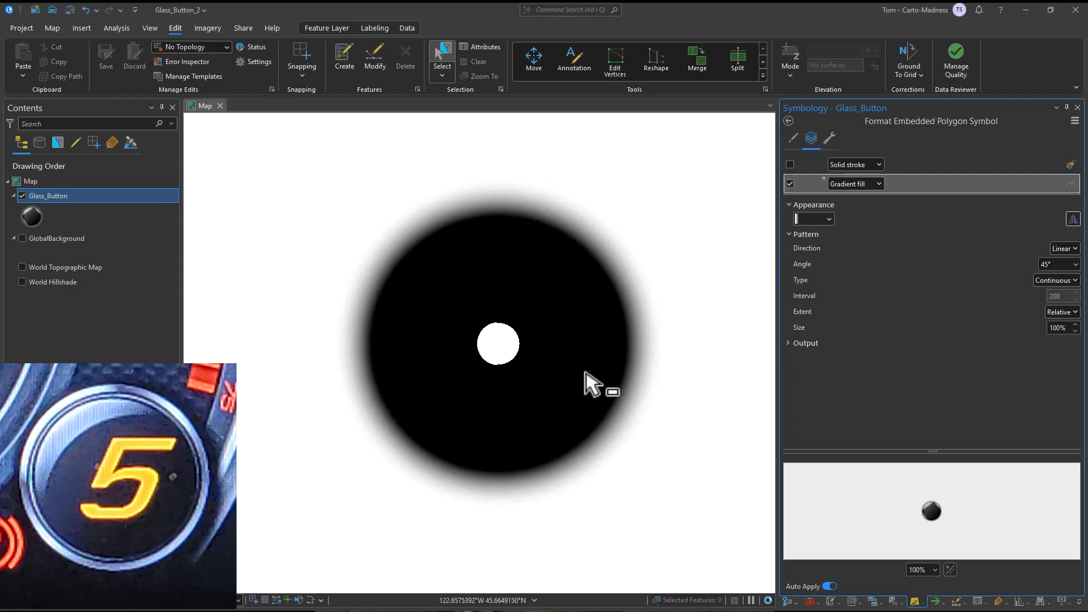
Return to the point symbol's layers and duplicate the 45° rim highlight shape marker
{"action": "left_click", "coordinate": [785, 121]}
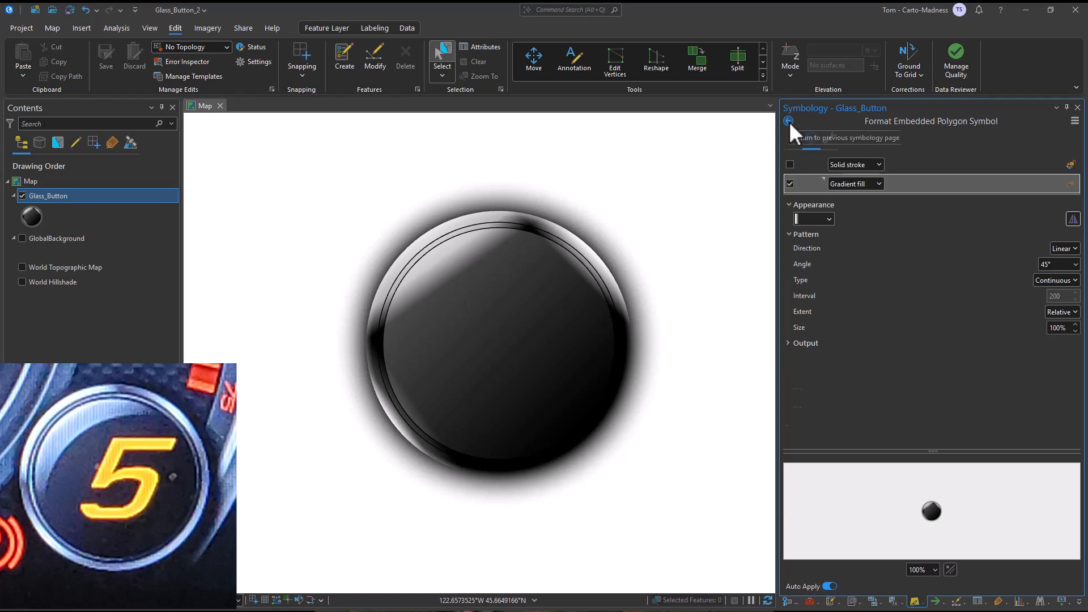
{"action": "left_click", "coordinate": [789, 121]}
{"action": "scroll", "coordinate": [992, 205], "scroll_direction": "down", "scroll_amount": 1}
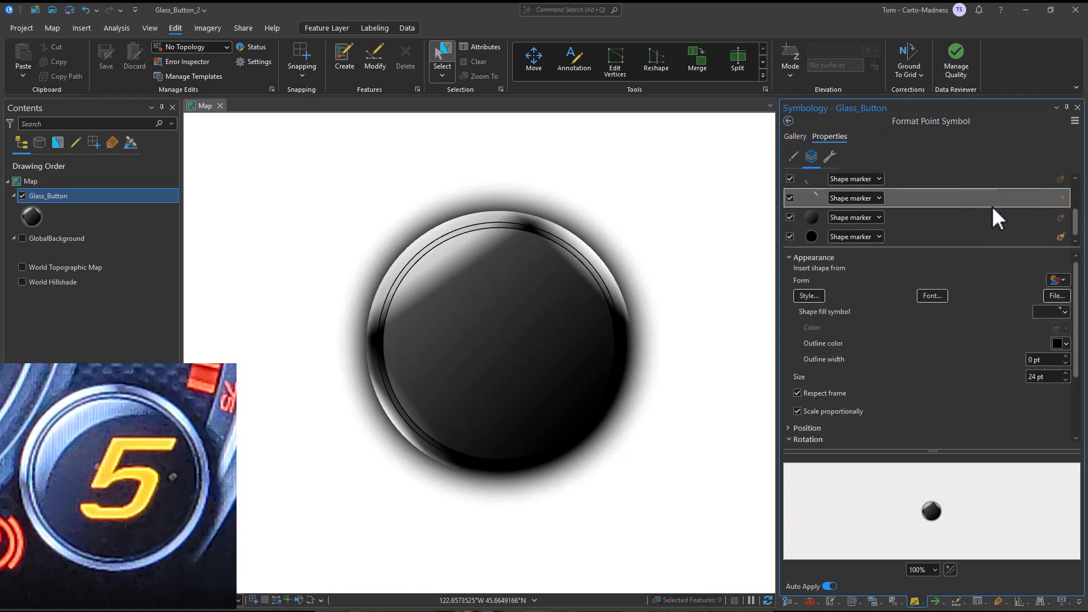
{"action": "left_click", "coordinate": [958, 185]}
{"action": "scroll", "coordinate": [956, 182], "scroll_direction": "up", "scroll_amount": 1}
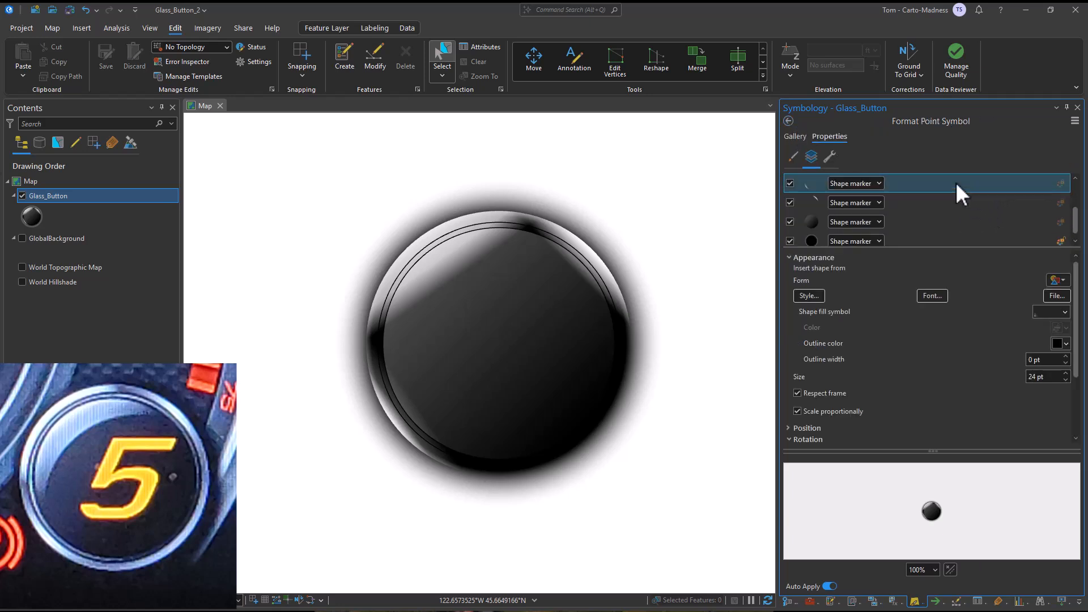
{"action": "left_click", "coordinate": [830, 157]}
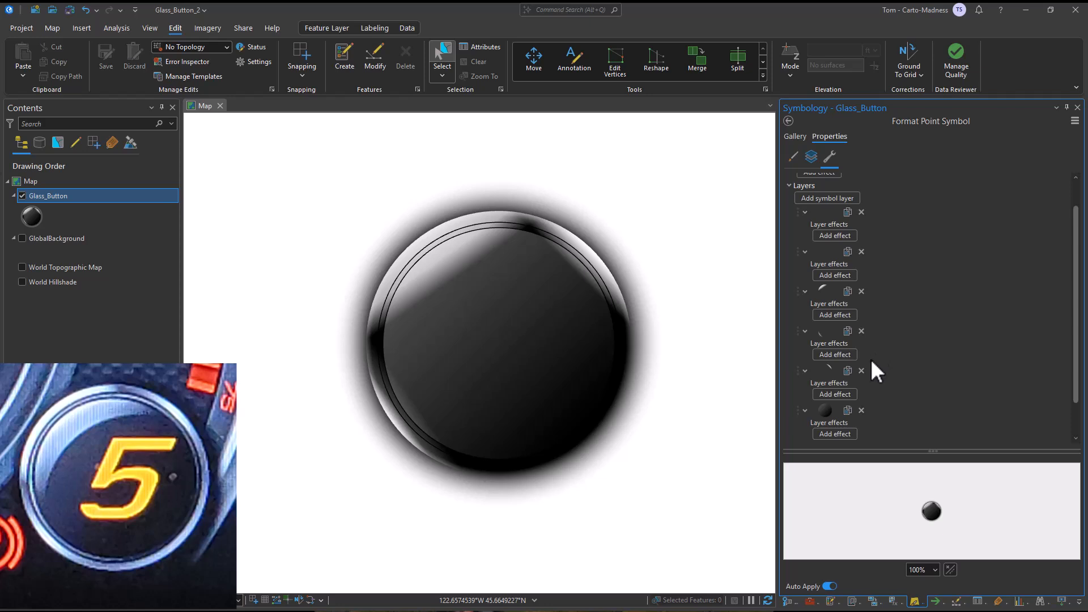
{"action": "left_click", "coordinate": [847, 372]}
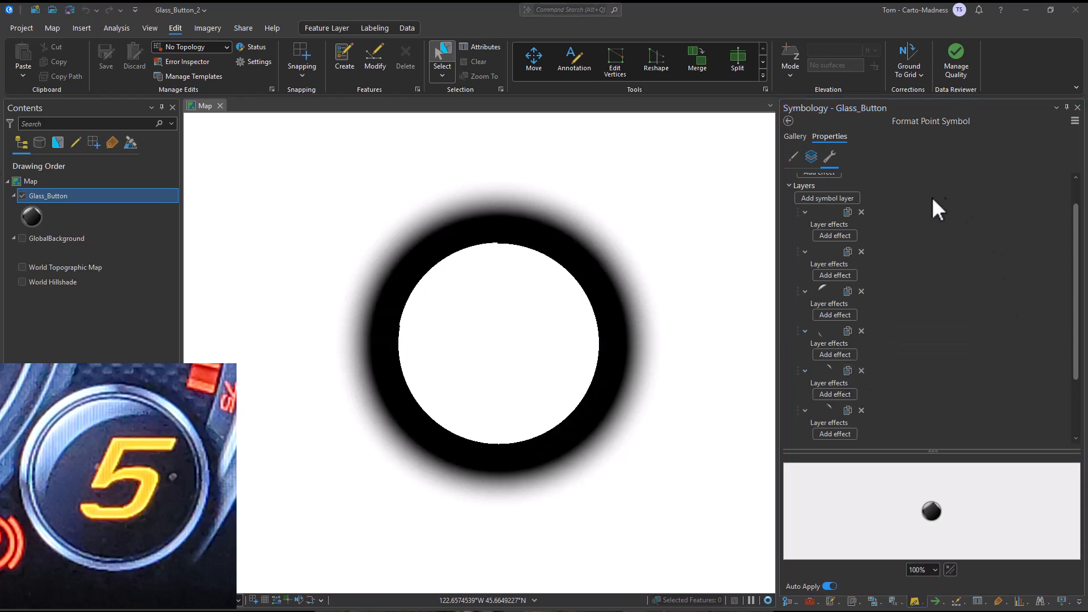
Open the gradient fill's color scheme for the lower of the two identical 45° highlight markers
{"action": "left_click", "coordinate": [814, 152]}
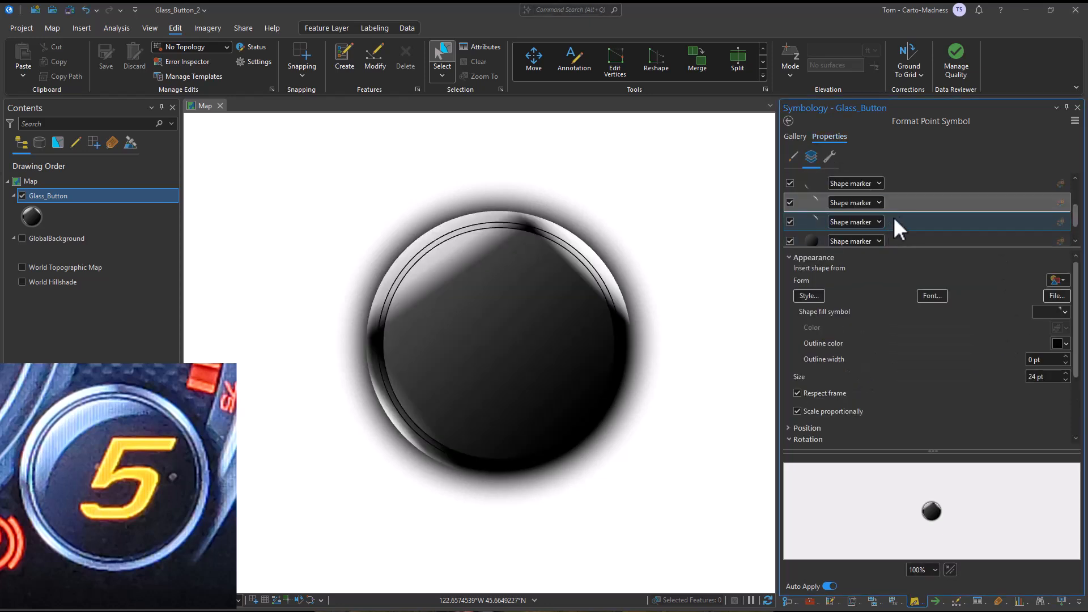
{"action": "left_click", "coordinate": [913, 220]}
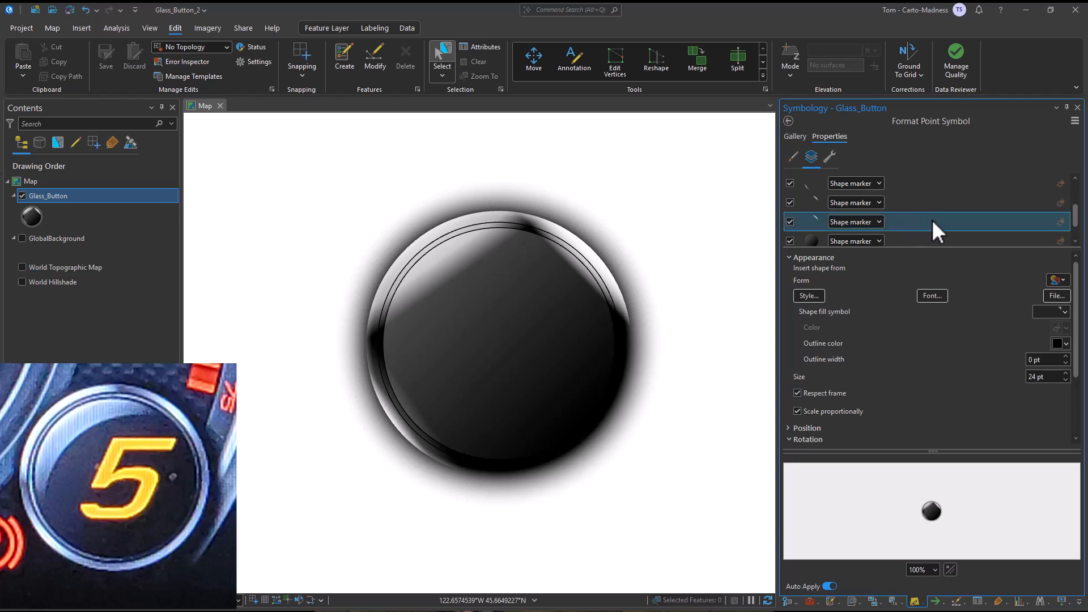
{"action": "left_click", "coordinate": [1046, 312]}
{"action": "left_click", "coordinate": [1015, 404]}
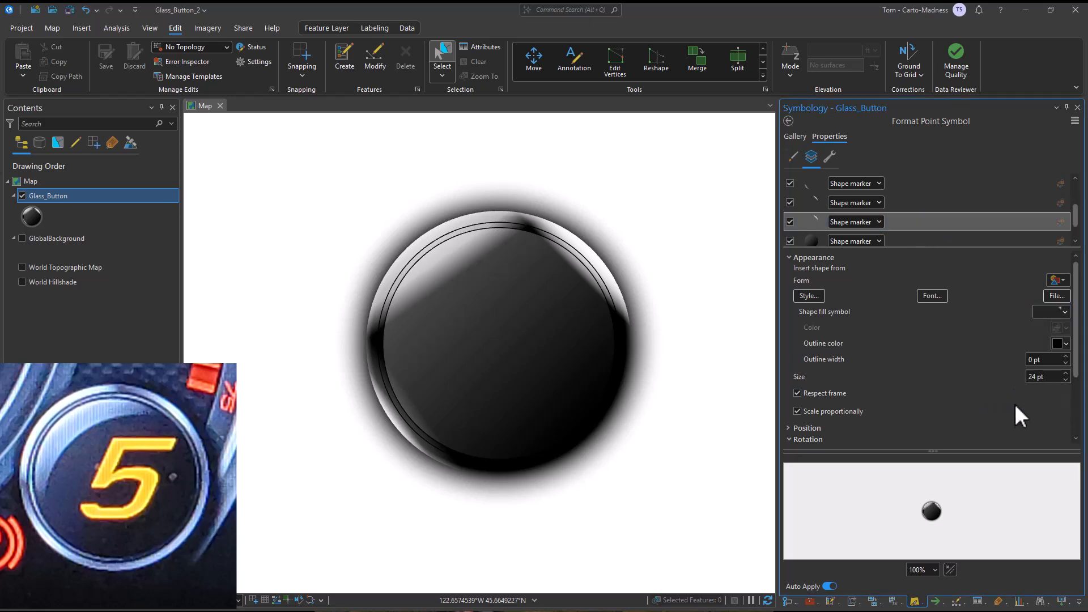
{"action": "left_click", "coordinate": [938, 183]}
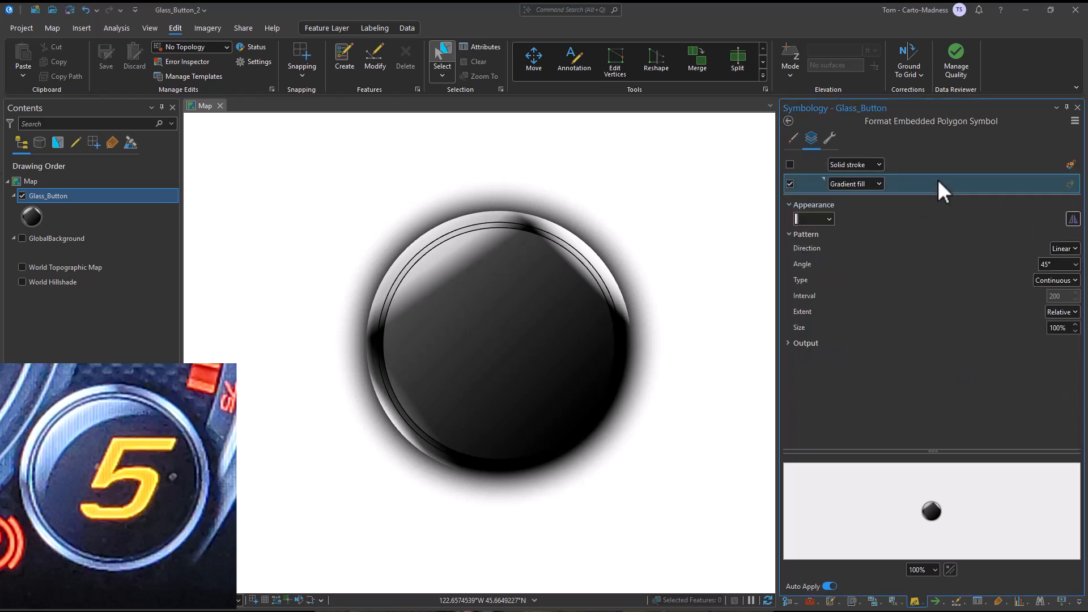
{"action": "left_click", "coordinate": [799, 219]}
{"action": "left_click", "coordinate": [828, 315]}
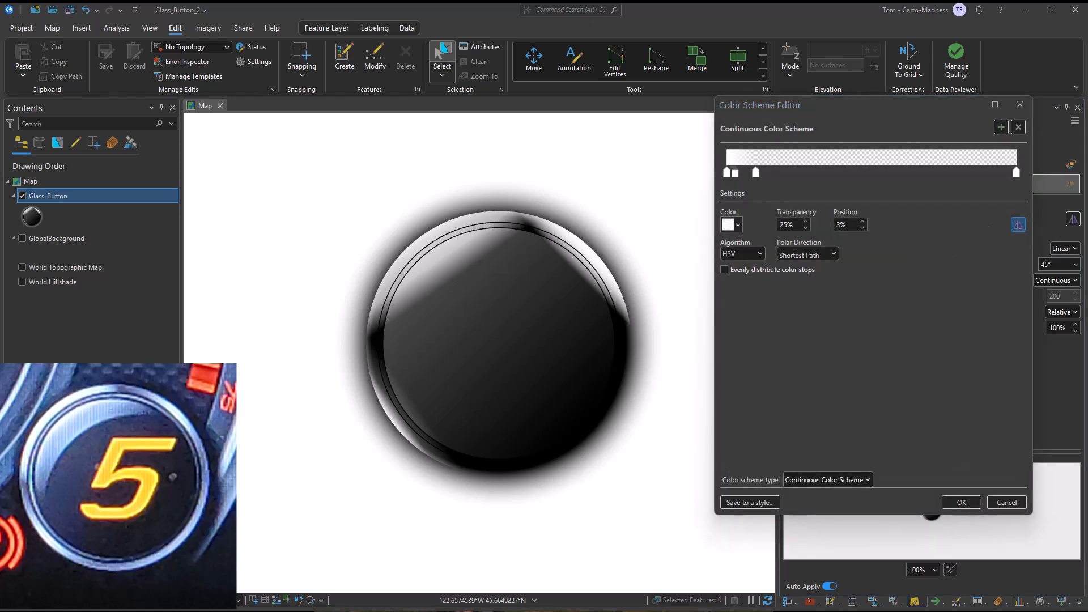
Set the first color stop's transparency to 50% and the second color stop's transparency to 85%
{"action": "left_click", "coordinate": [727, 172]}
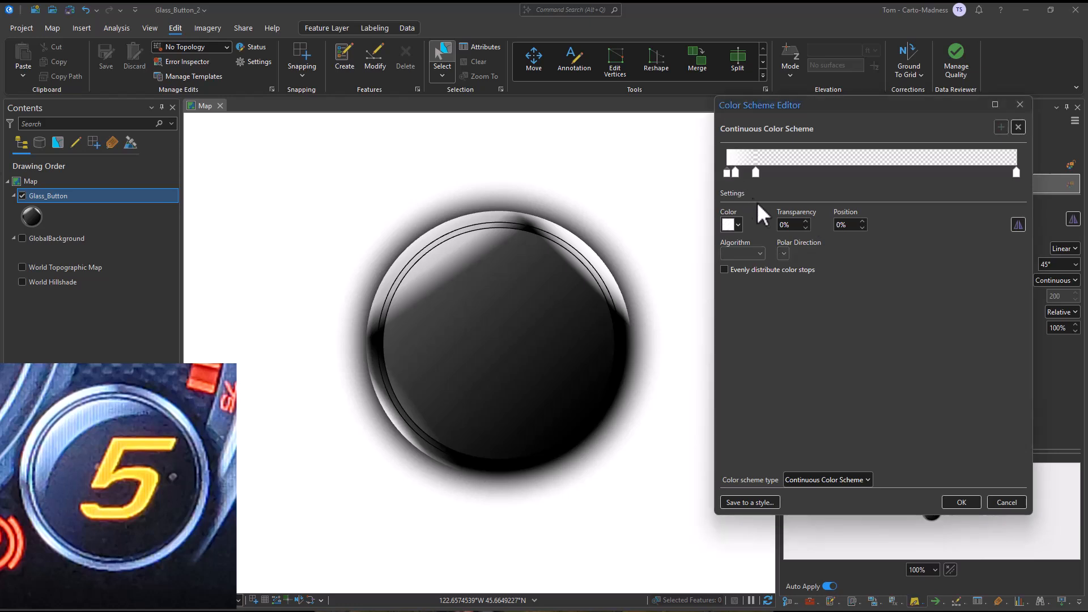
{"action": "left_click_drag", "start_coordinate": [788, 225], "coordinate": [762, 227]}
{"action": "type", "text": "50"}
{"action": "left_click", "coordinate": [736, 171]}
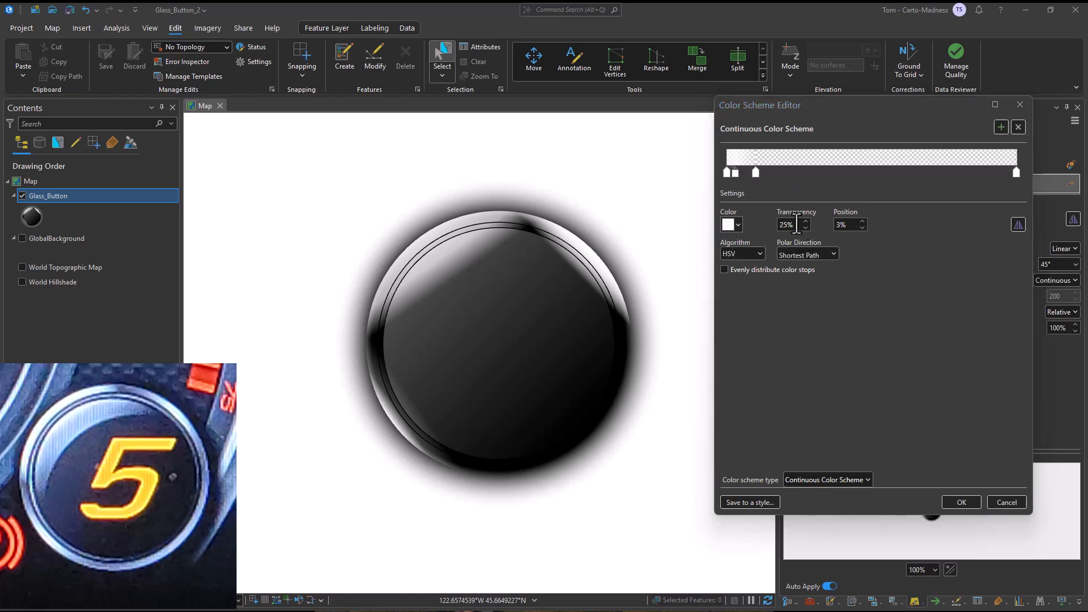
{"action": "left_click_drag", "start_coordinate": [798, 225], "coordinate": [719, 214]}
{"action": "type", "text": "85"}
{"action": "key", "text": "Return"}
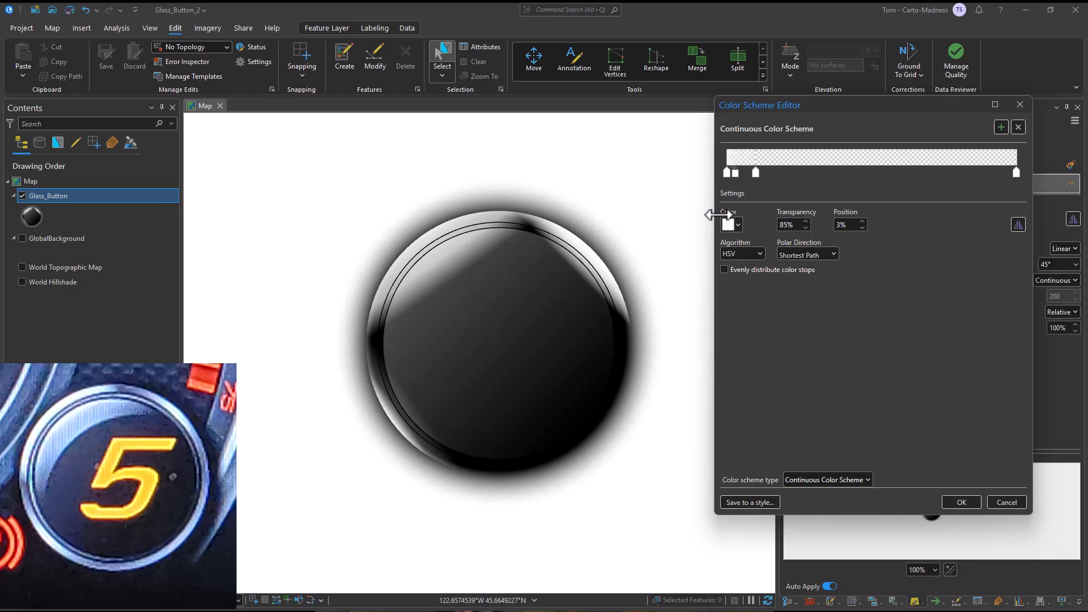
Move the second color stop to the 6% position and the third color stop to 13%
{"action": "left_click", "coordinate": [863, 221]}
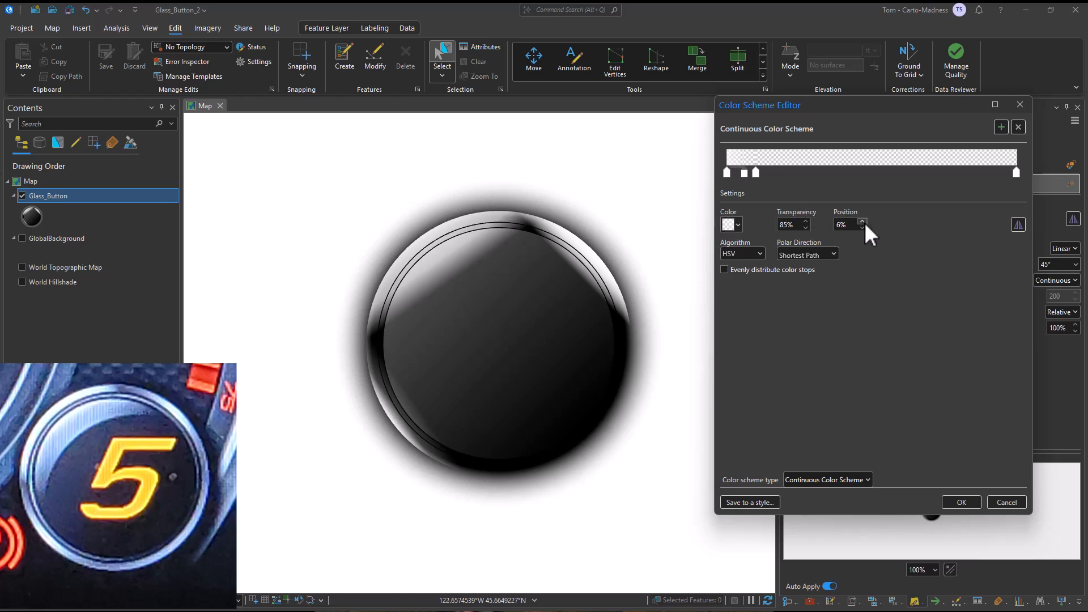
{"action": "left_click", "coordinate": [756, 173]}
{"action": "double_click", "coordinate": [851, 226]}
{"action": "type", "text": "13"}
{"action": "key", "text": "Return"}
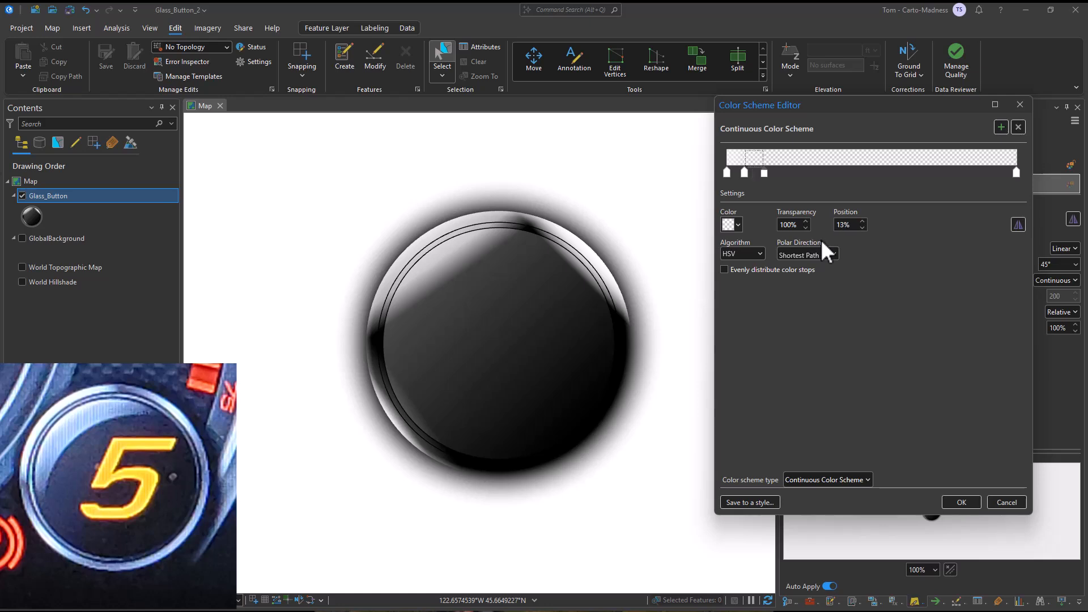
Apply the edited color scheme and set this highlight's gradient angle to 320°
{"action": "left_click", "coordinate": [958, 501]}
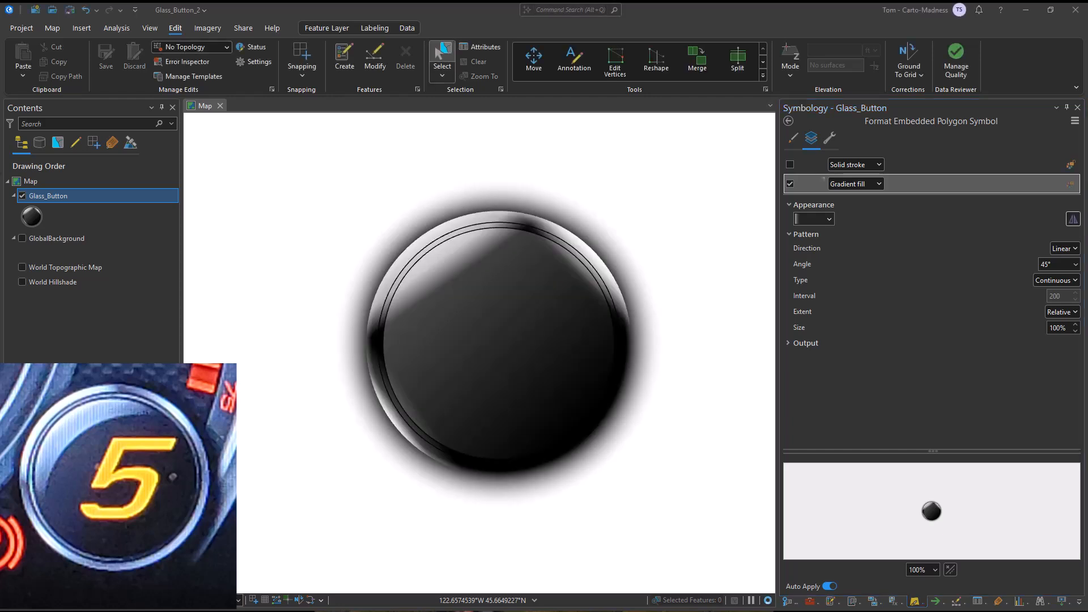
{"action": "double_click", "coordinate": [1046, 269]}
{"action": "type", "text": "20"}
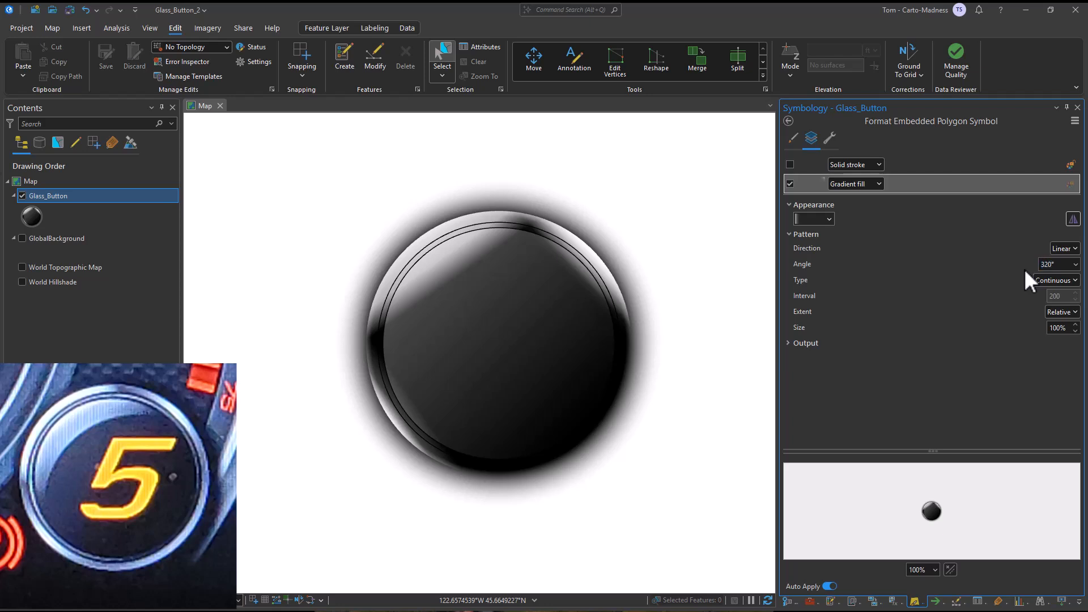
{"action": "key", "text": "Return"}
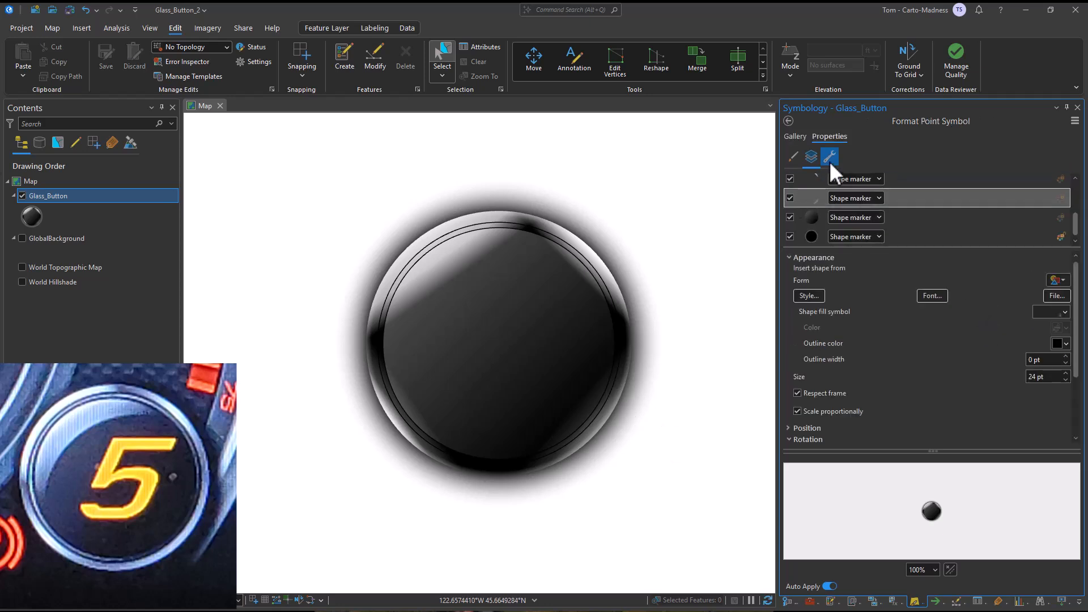
Reorder the 320° highlight marker so it sits beneath the dark gradient circle and above the black base circle
{"action": "left_click", "coordinate": [830, 161]}
{"action": "scroll", "coordinate": [903, 270], "scroll_direction": "down", "scroll_amount": 2}
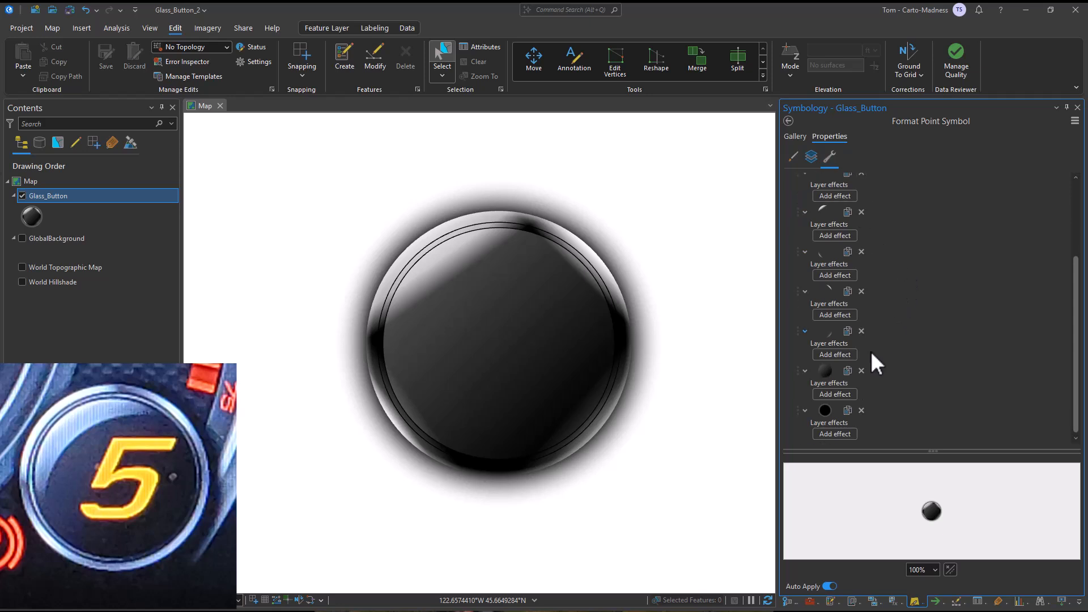
{"action": "left_click_drag", "start_coordinate": [798, 331], "coordinate": [801, 397]}
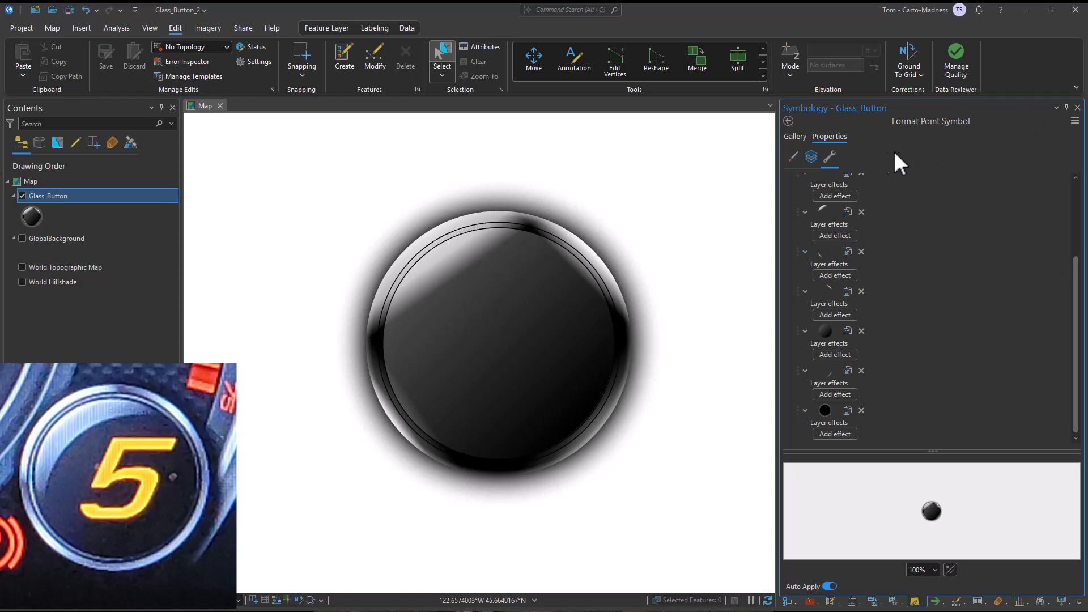
{"action": "left_click", "coordinate": [811, 159]}
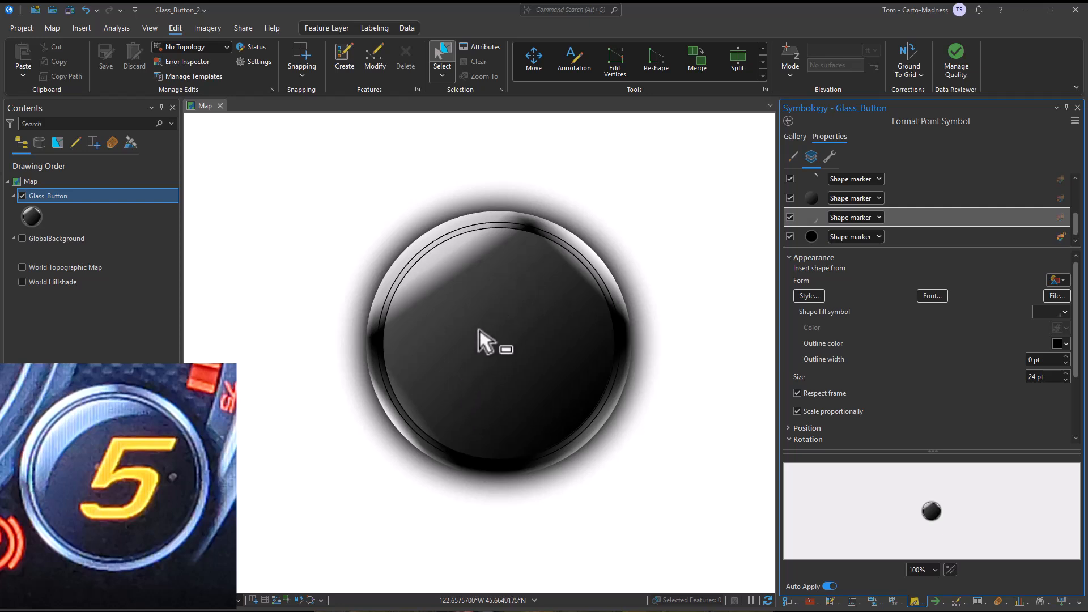
Duplicate the 45° rim highlight marker again and select the upper of the two identical markers
{"action": "left_click", "coordinate": [830, 156]}
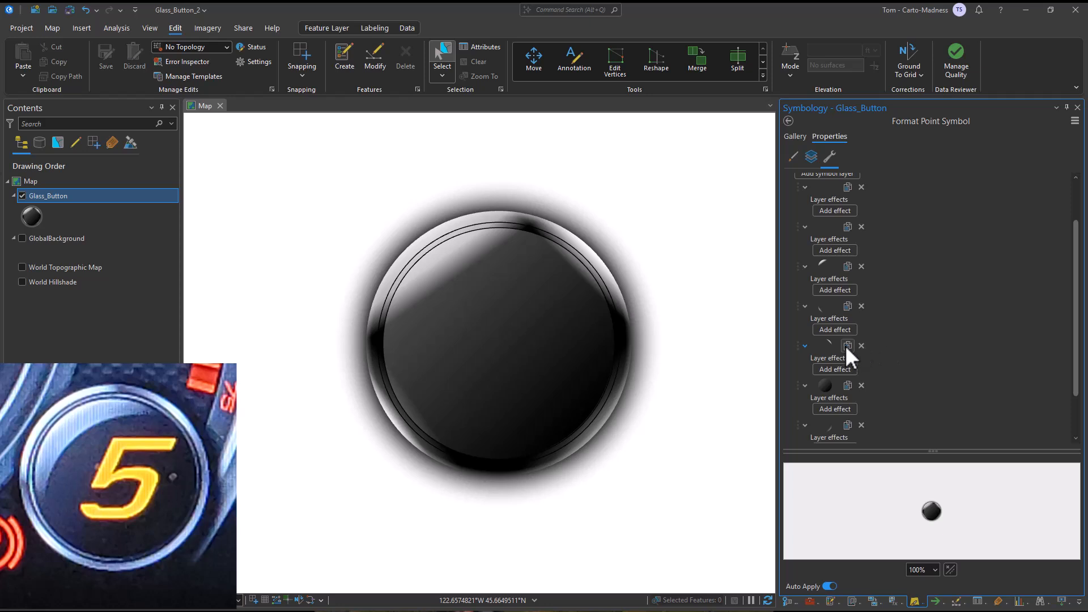
{"action": "left_click", "coordinate": [846, 347]}
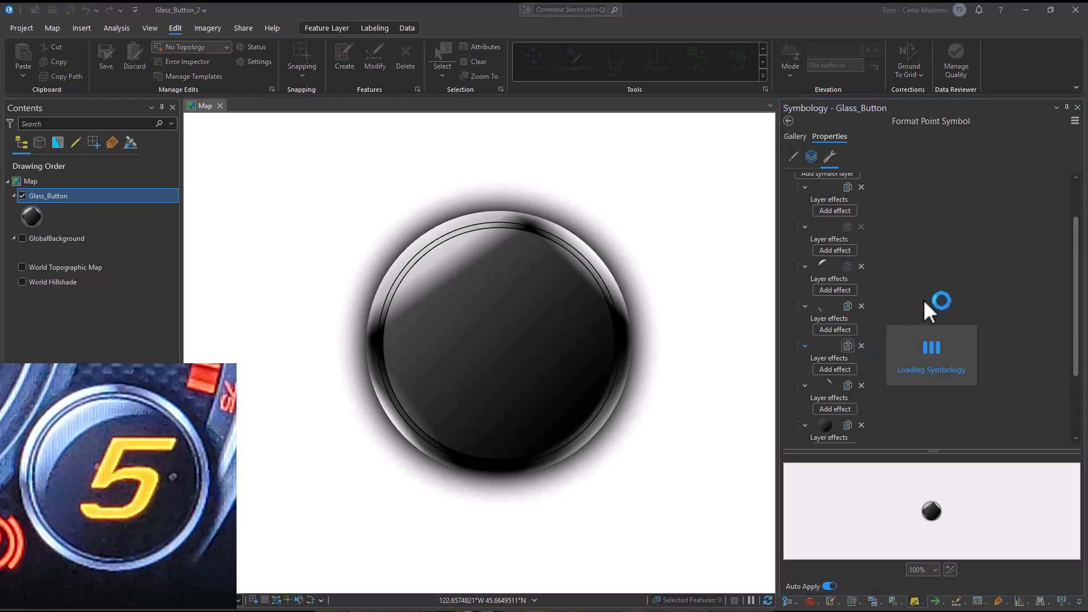
{"action": "left_click", "coordinate": [810, 158]}
{"action": "scroll", "coordinate": [926, 220], "scroll_direction": "down", "scroll_amount": 1}
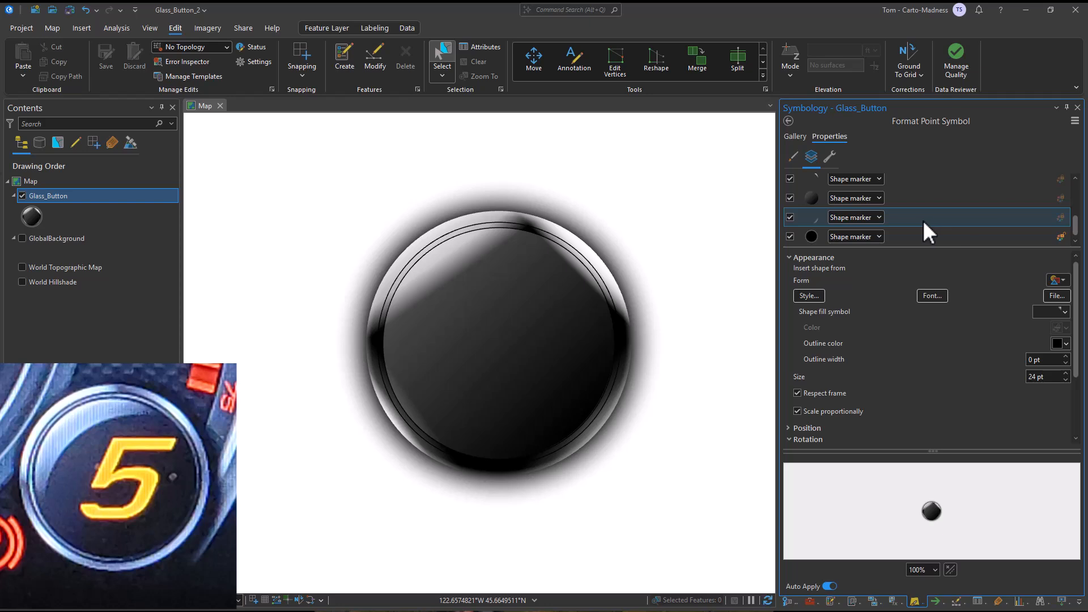
{"action": "scroll", "coordinate": [923, 221], "scroll_direction": "up", "scroll_amount": 3}
{"action": "scroll", "coordinate": [913, 236], "scroll_direction": "down", "scroll_amount": 1}
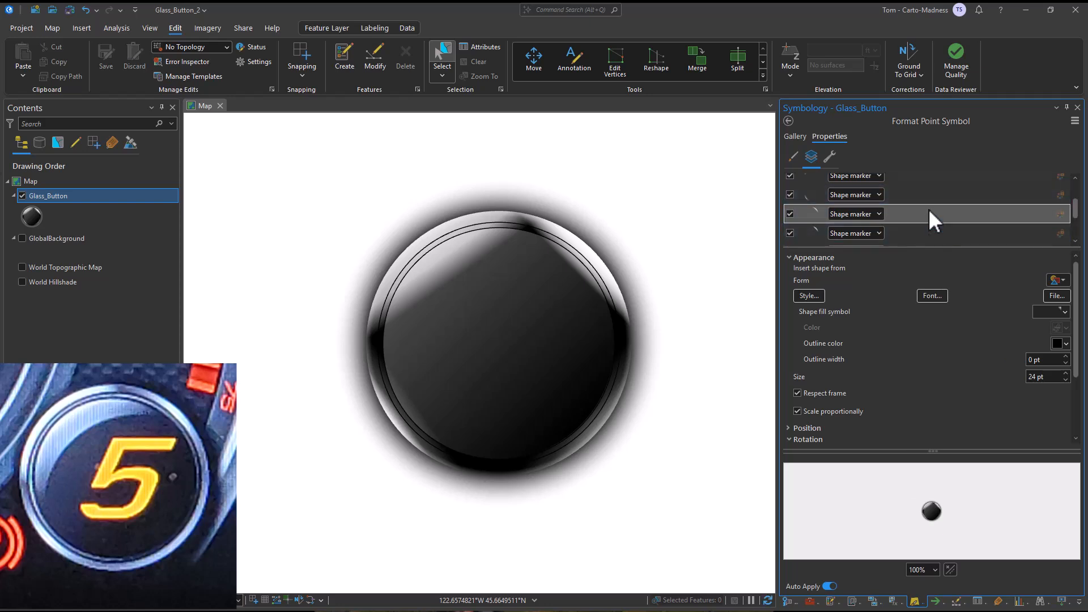
{"action": "left_click", "coordinate": [929, 211]}
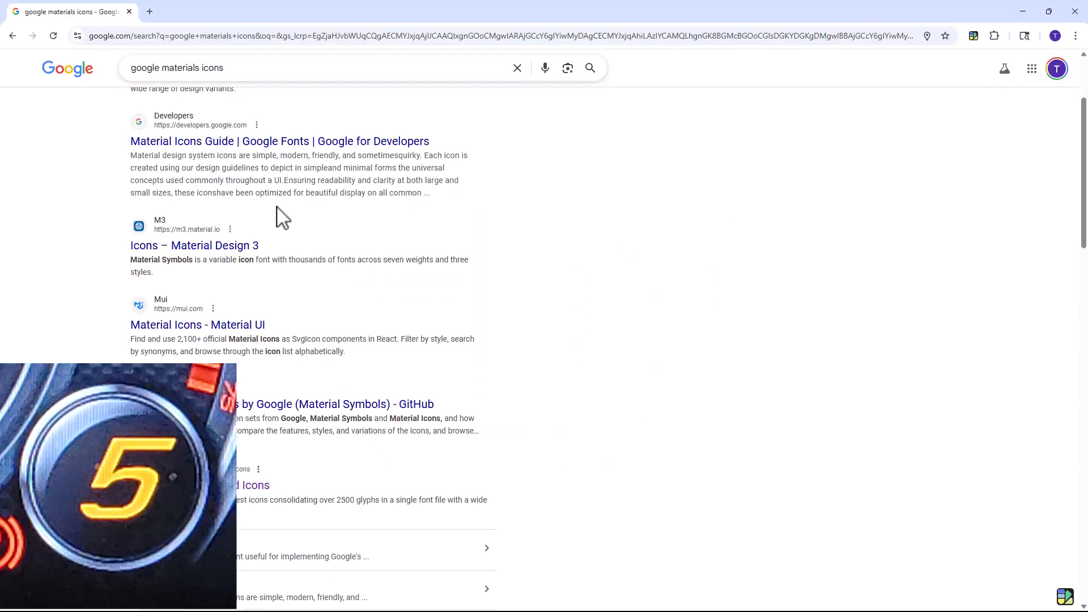
In the web browser, open Google Fonts' Material Symbols and Icons page and search the icons for "moon"
{"action": "scroll", "coordinate": [287, 261], "scroll_direction": "down", "scroll_amount": 2}
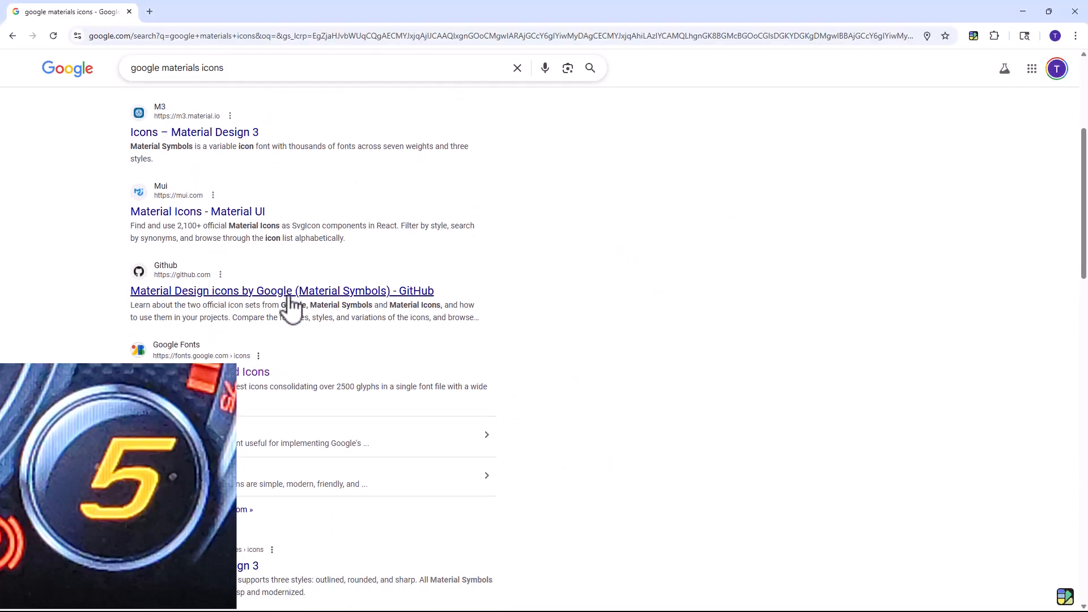
{"action": "scroll", "coordinate": [282, 349], "scroll_direction": "down", "scroll_amount": 2}
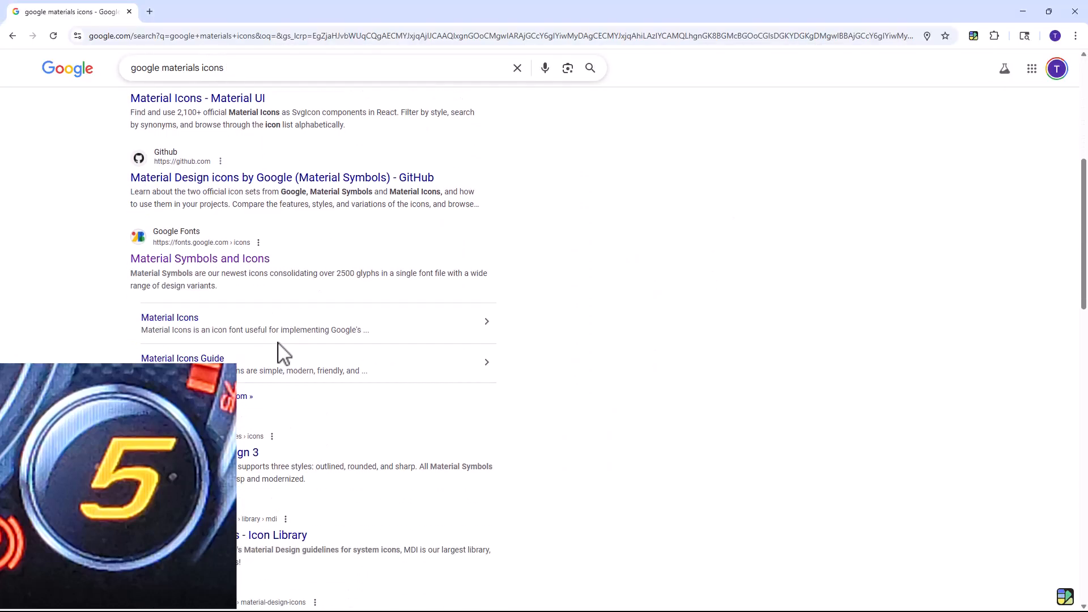
{"action": "left_click", "coordinate": [211, 260]}
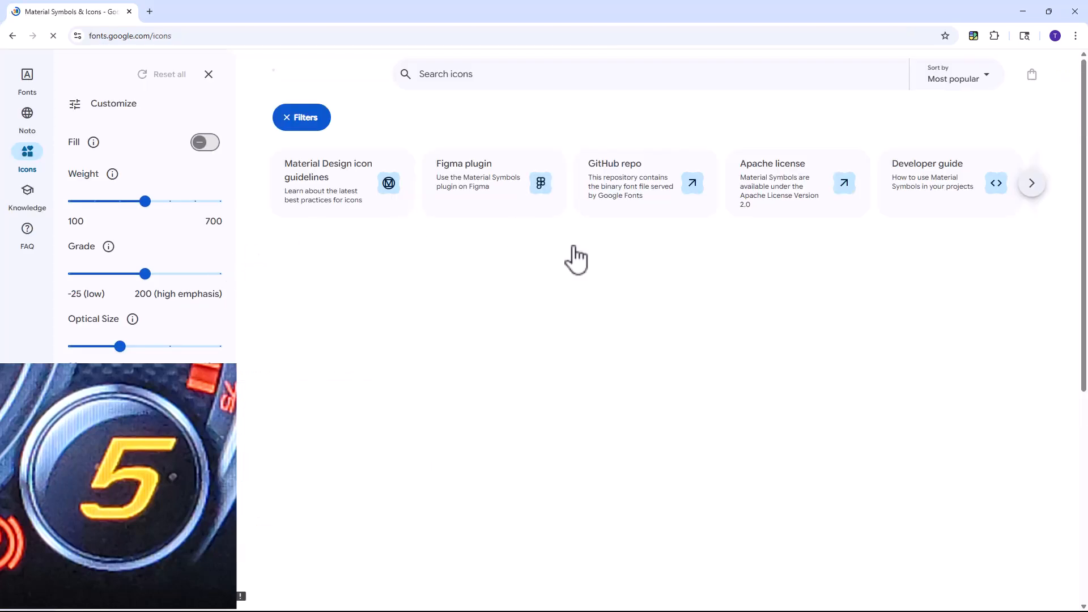
{"action": "left_click", "coordinate": [478, 72]}
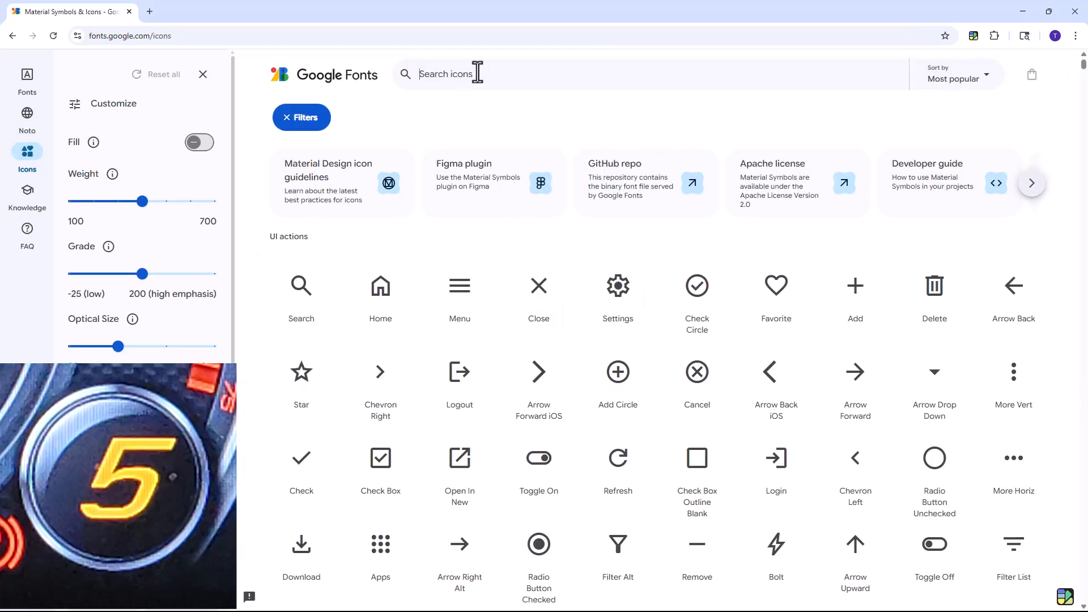
{"action": "type", "text": "moon"}
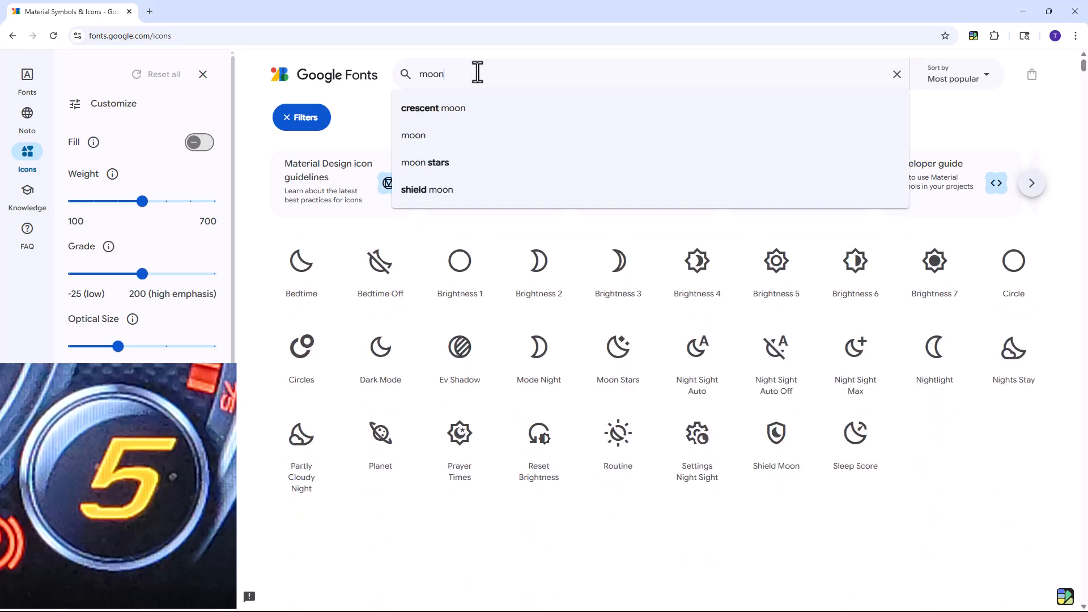
{"action": "key", "text": "Return"}
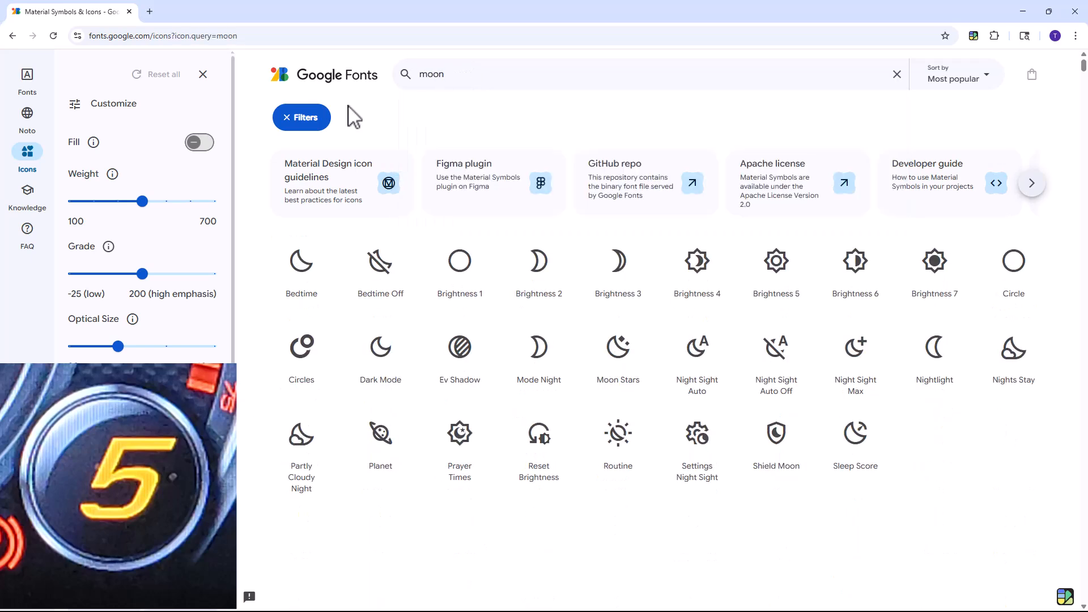
Switch the icons to filled, rounded style and download the Mode Night icon as an SVG
{"action": "left_click", "coordinate": [200, 145]}
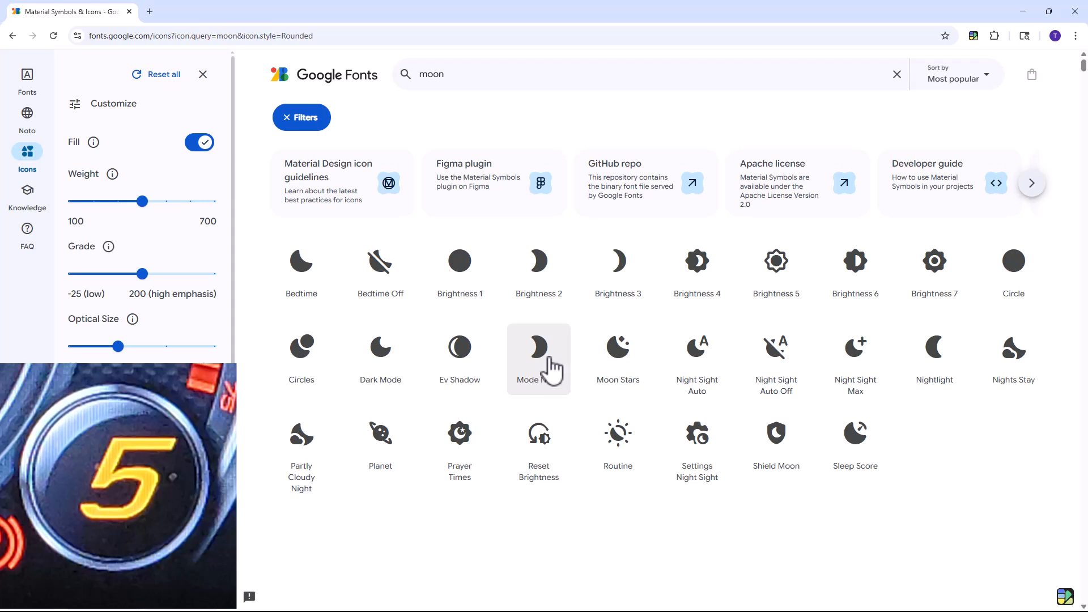
{"action": "left_click", "coordinate": [551, 368]}
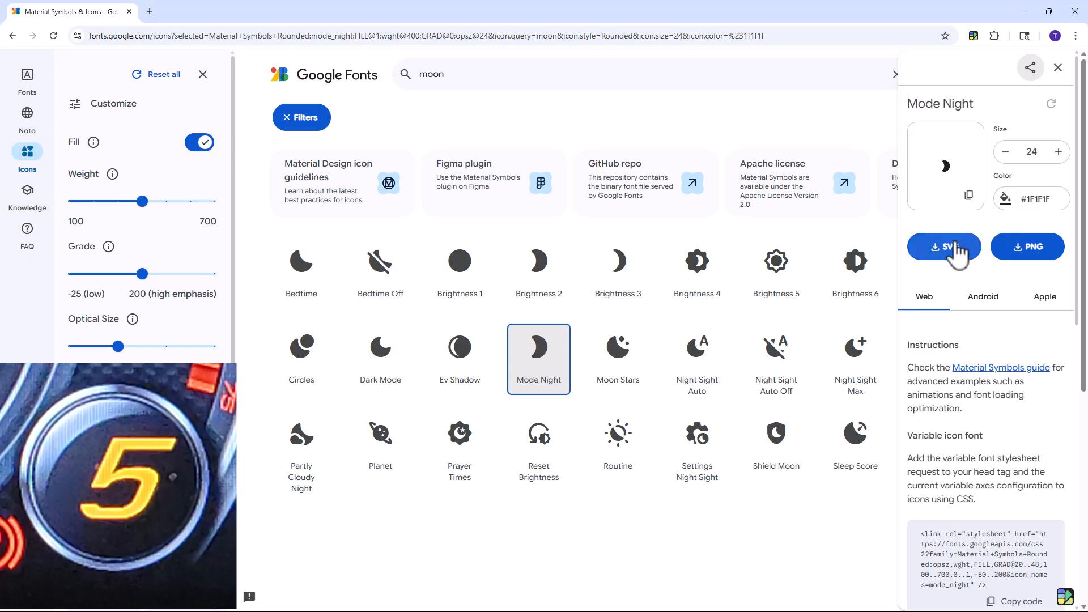
{"action": "left_click", "coordinate": [958, 249]}
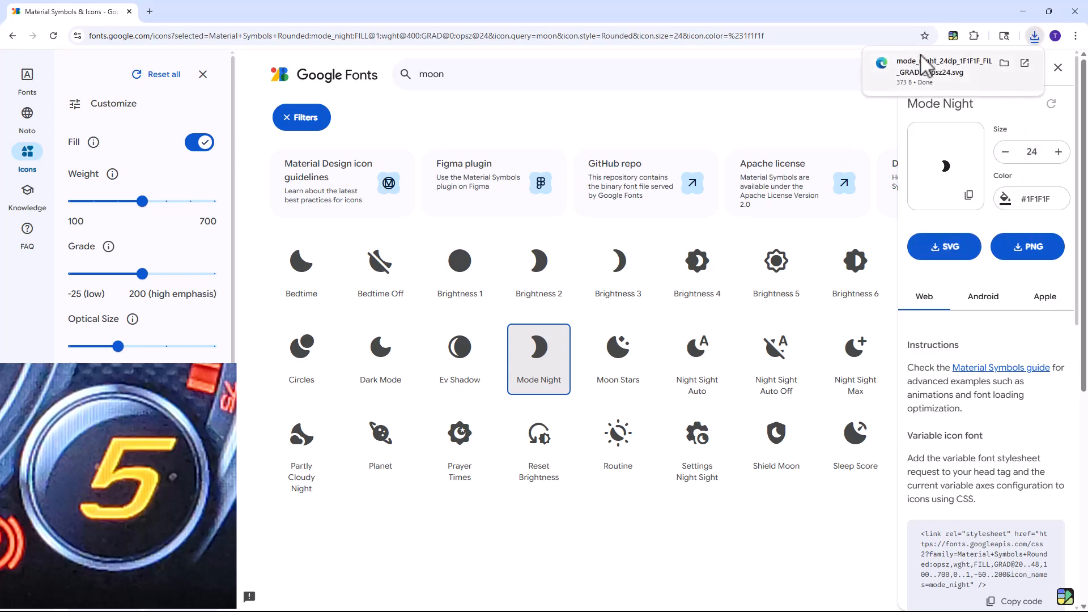
Switch back to ArcGIS Pro and load nightlight_round_24dp_1F1F1F.svg as the shape of the selected upper duplicate marker
{"action": "key", "text": "alt+Tab"}
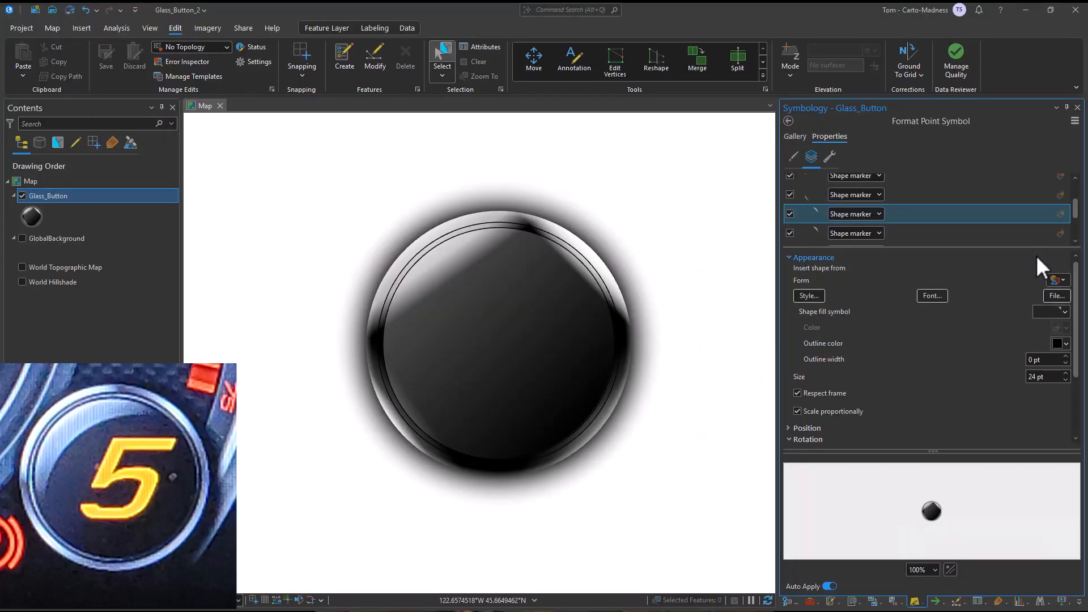
{"action": "left_click", "coordinate": [1053, 295]}
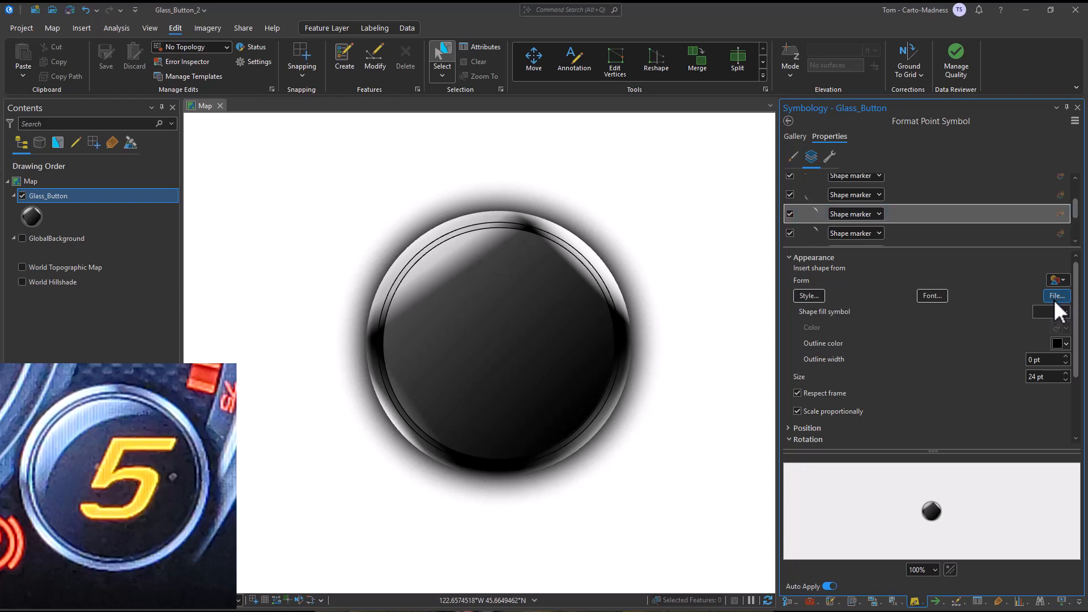
{"action": "left_click", "coordinate": [613, 446]}
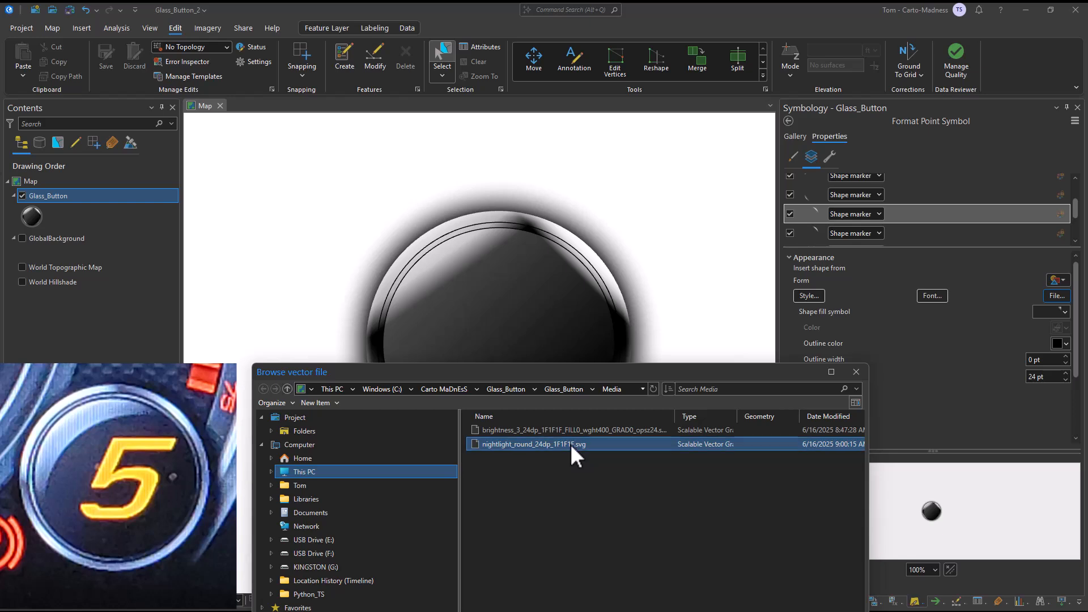
{"action": "left_click_drag", "start_coordinate": [675, 368], "coordinate": [761, 98]}
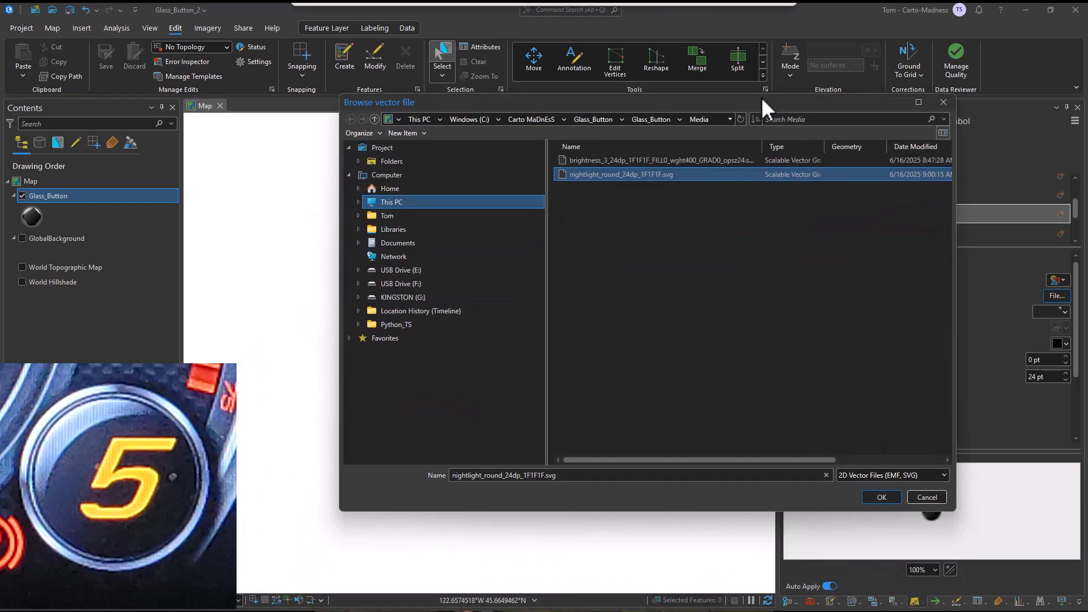
{"action": "left_click", "coordinate": [882, 497]}
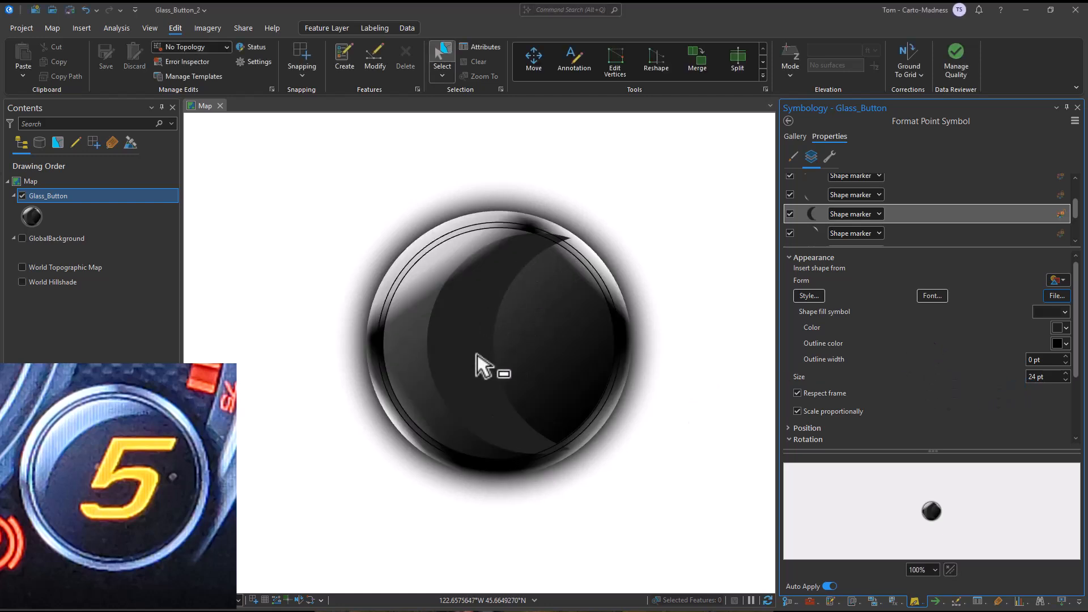
Give the moon shape the linear gradient polygon fill and open that fill's symbol formatting
{"action": "left_click", "coordinate": [1048, 312]}
{"action": "left_click", "coordinate": [996, 369]}
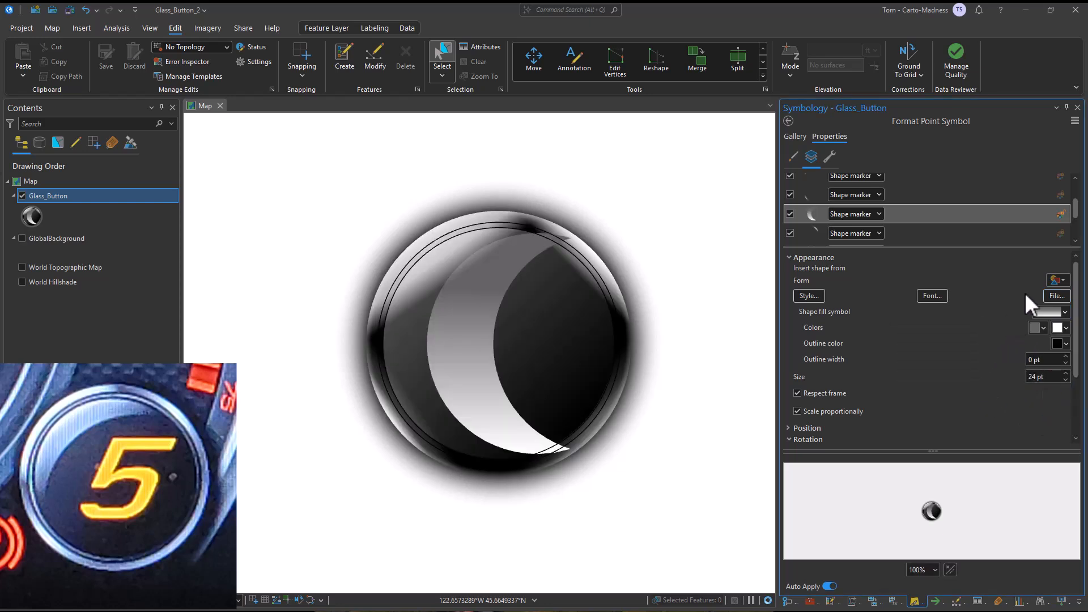
{"action": "left_click", "coordinate": [1046, 313]}
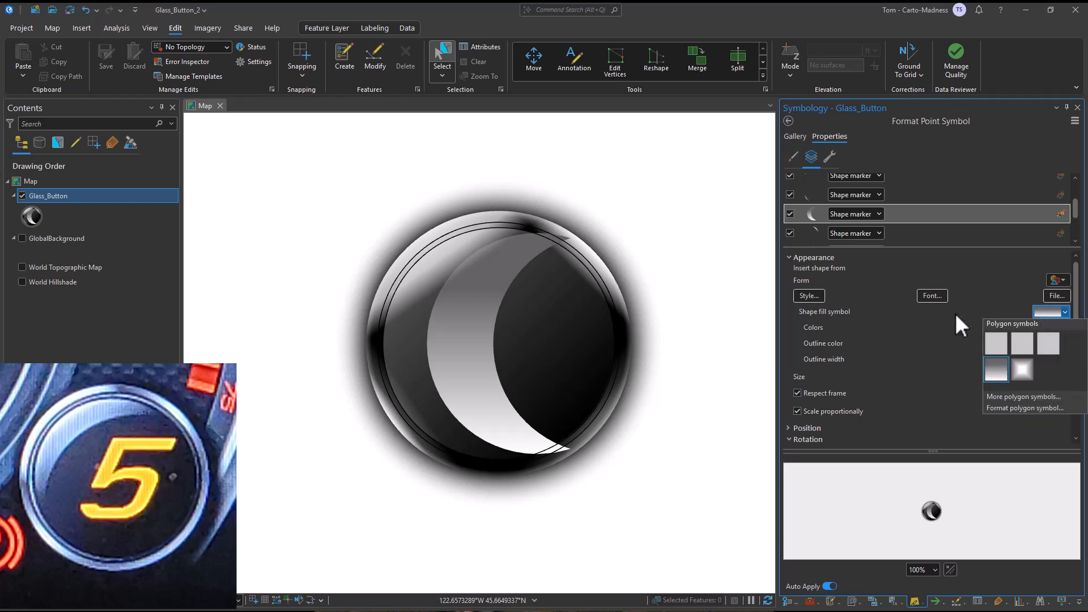
{"action": "left_click", "coordinate": [1018, 412]}
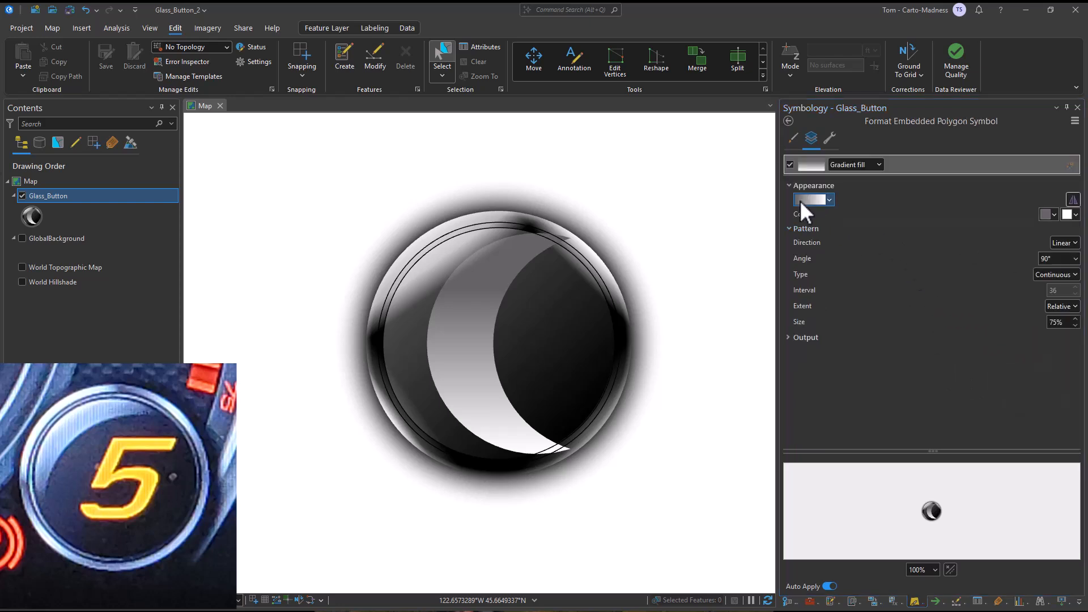
In the moon gradient's color scheme, set the starting color stop to white with 100% transparency
{"action": "left_click", "coordinate": [803, 201]}
{"action": "left_click", "coordinate": [831, 296]}
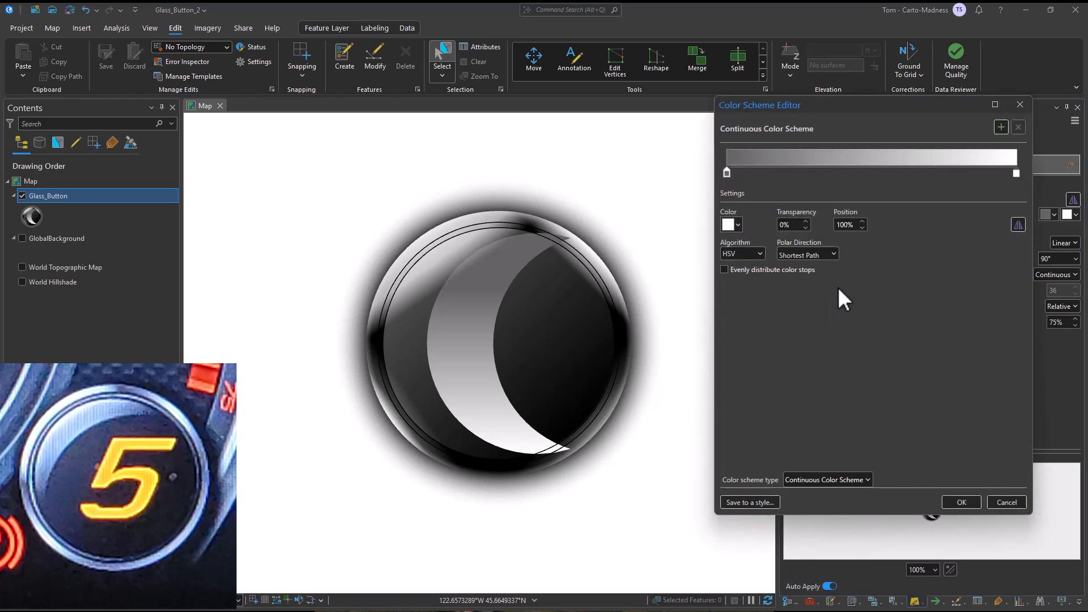
{"action": "left_click", "coordinate": [729, 172]}
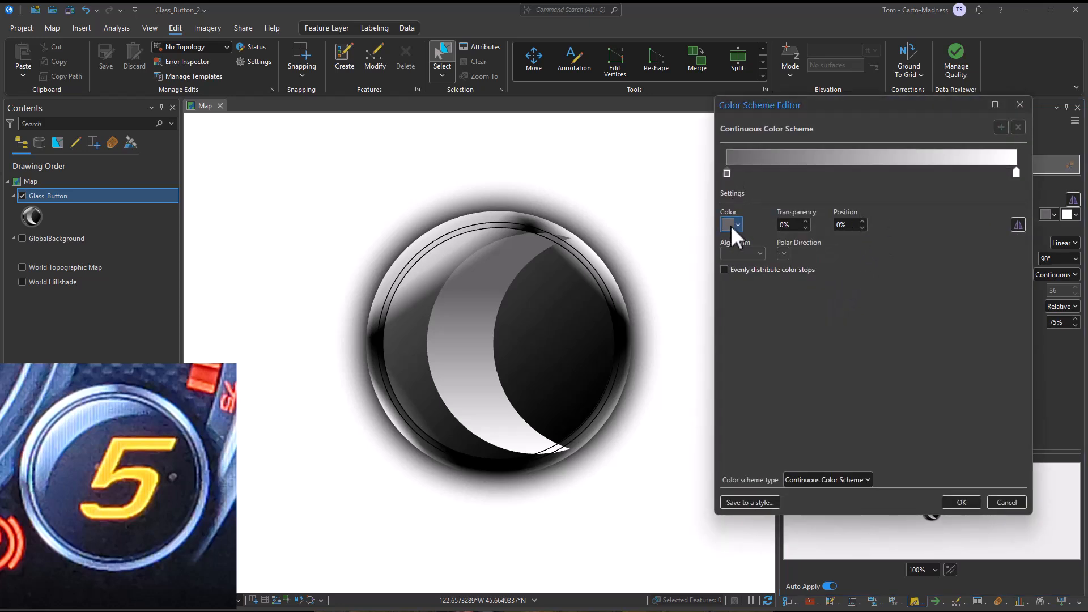
{"action": "left_click", "coordinate": [731, 226]}
{"action": "left_click", "coordinate": [733, 265]}
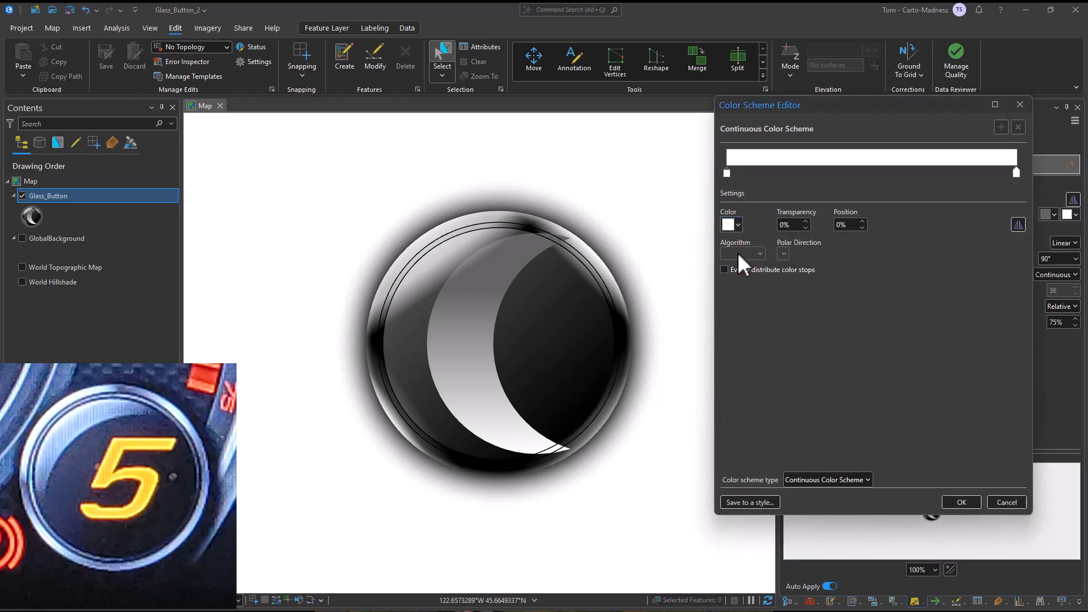
{"action": "type", "text": "100"}
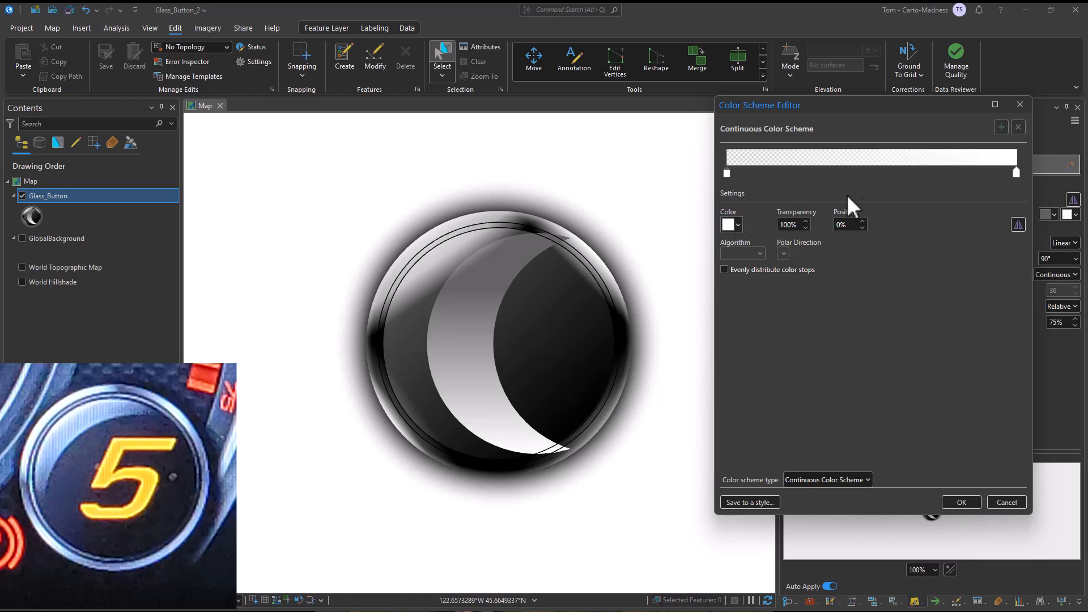
Add a fully transparent middle color stop at 45% and nudge its position slightly lower
{"action": "left_click_drag", "start_coordinate": [726, 172], "coordinate": [842, 172]}
{"action": "left_click_drag", "start_coordinate": [853, 225], "coordinate": [800, 220]}
{"action": "type", "text": "45"}
{"action": "key", "text": "Return"}
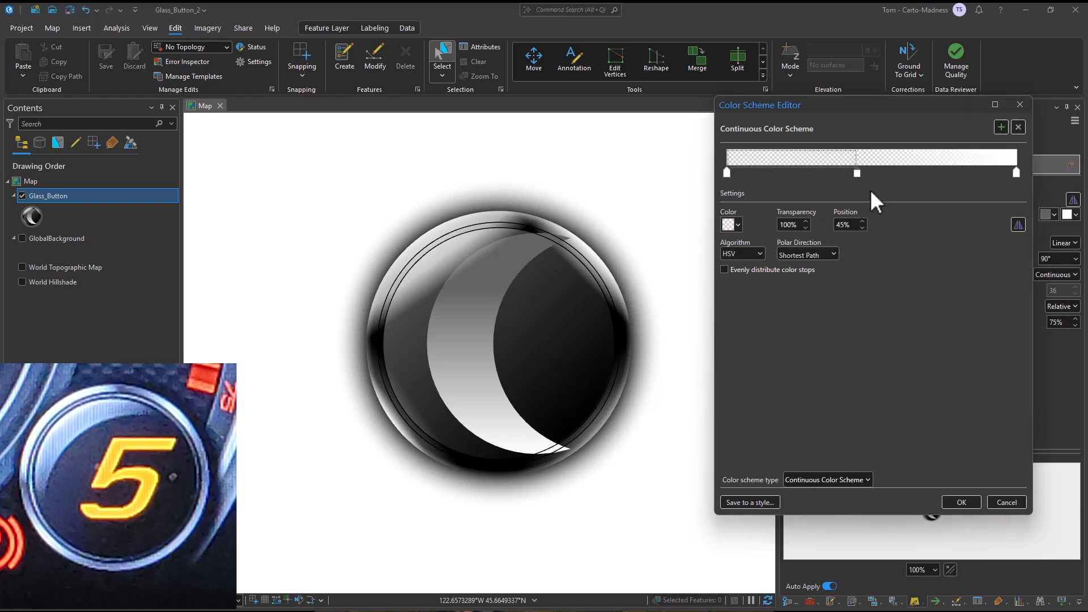
{"action": "left_click", "coordinate": [863, 227]}
Set the end color stop's transparency to 30% and apply the color scheme
{"action": "left_click", "coordinate": [1016, 173]}
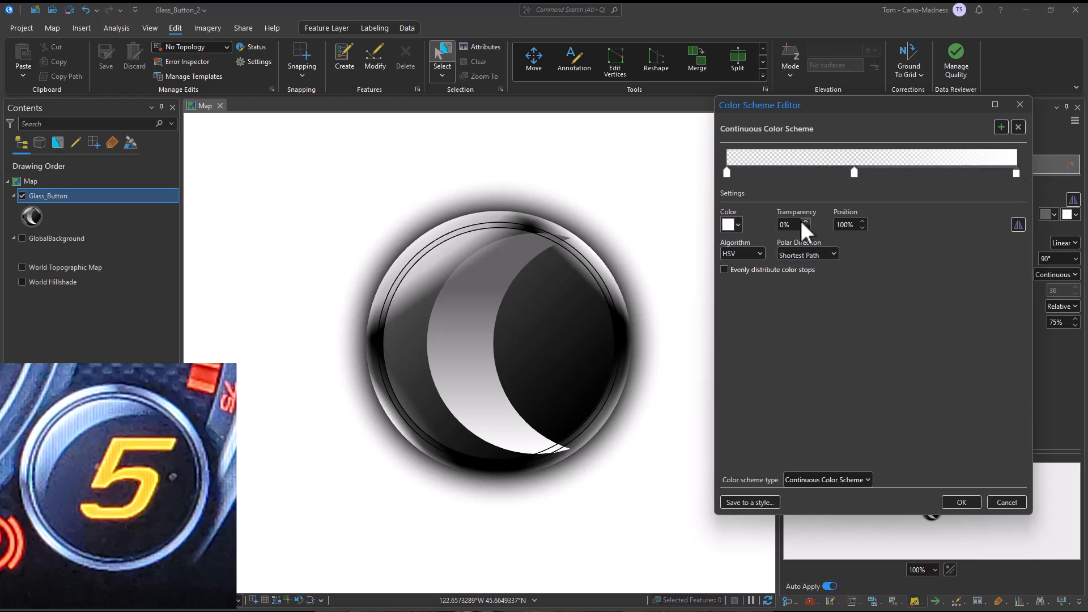
{"action": "type", "text": "30"}
{"action": "left_click", "coordinate": [966, 499]}
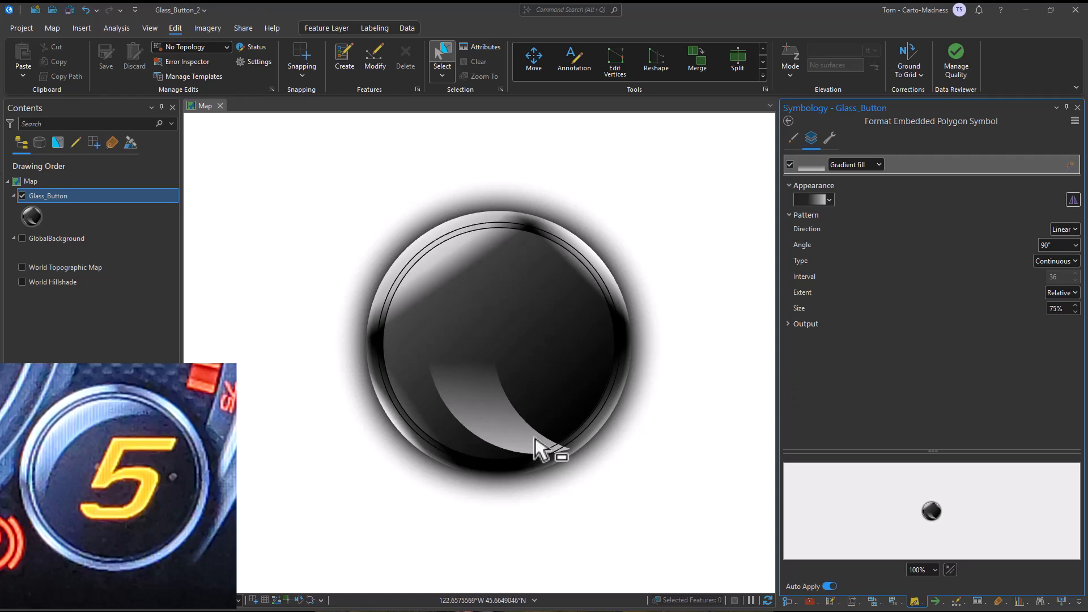
Set the moon gradient's size to 100% and angle to 15°, and return to the point symbol's properties
{"action": "left_click", "coordinate": [1059, 309]}
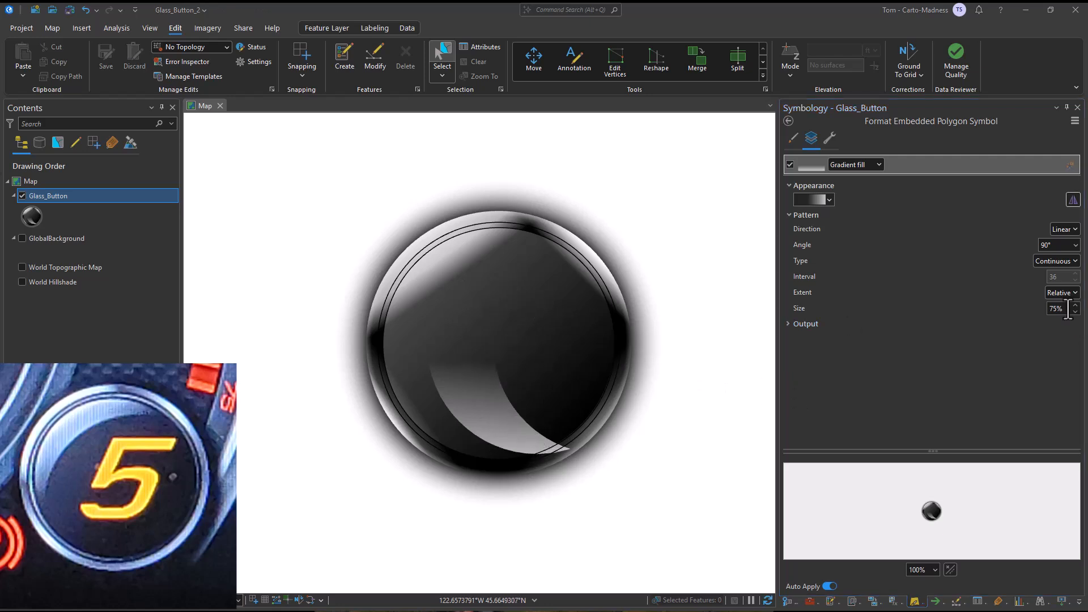
{"action": "key", "text": "Return"}
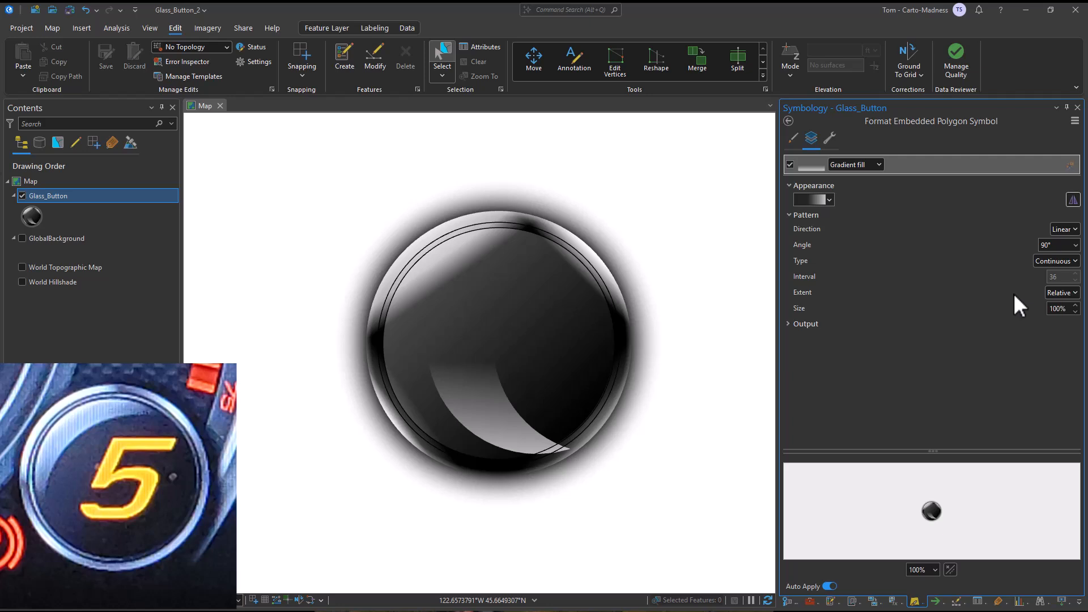
{"action": "left_click", "coordinate": [1075, 245]}
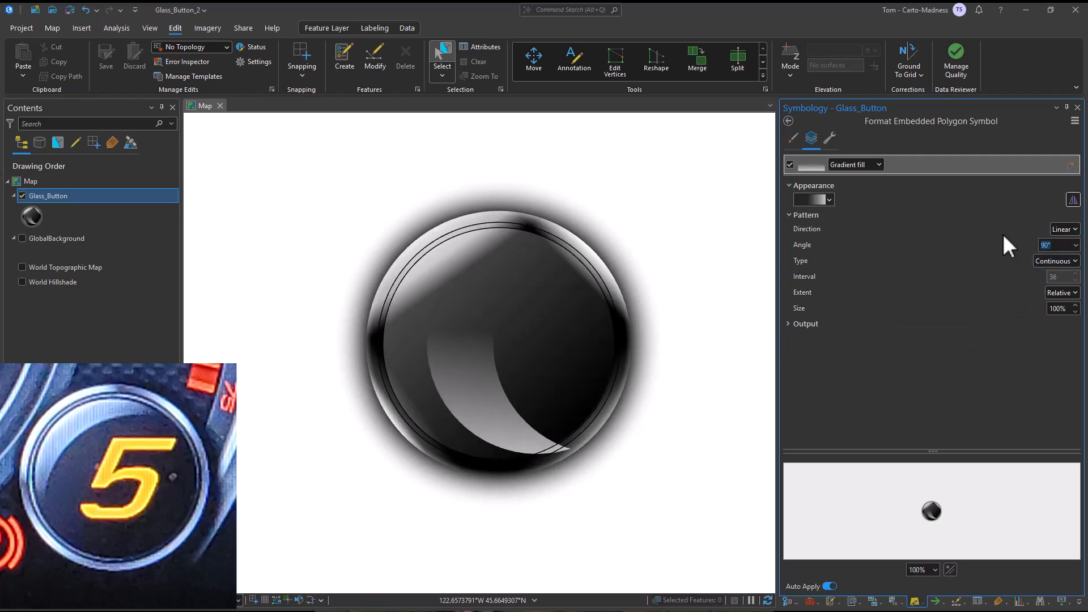
{"action": "type", "text": "15"}
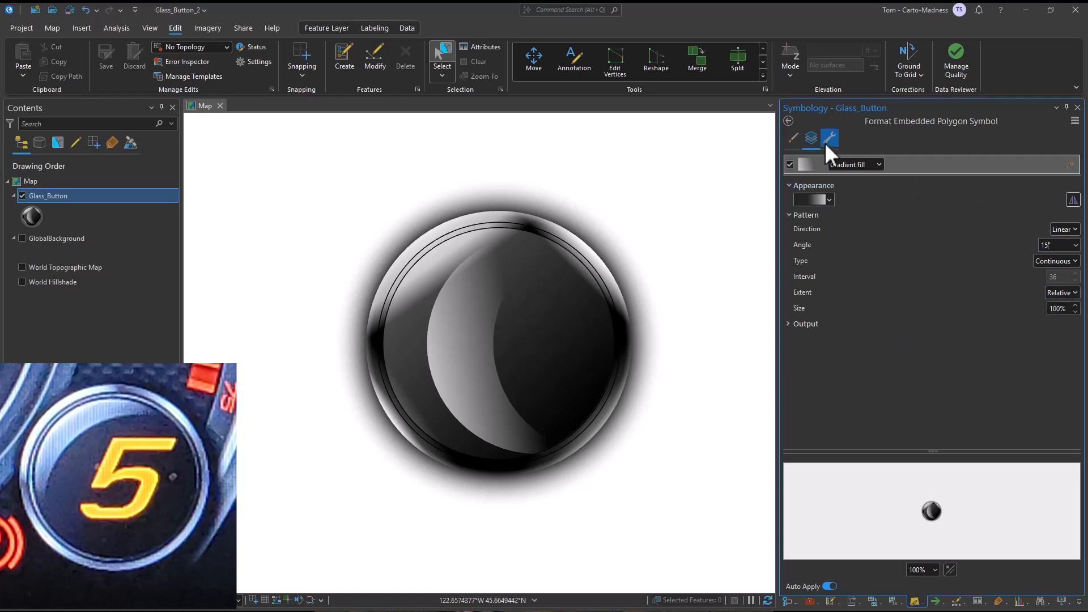
{"action": "left_click", "coordinate": [788, 120]}
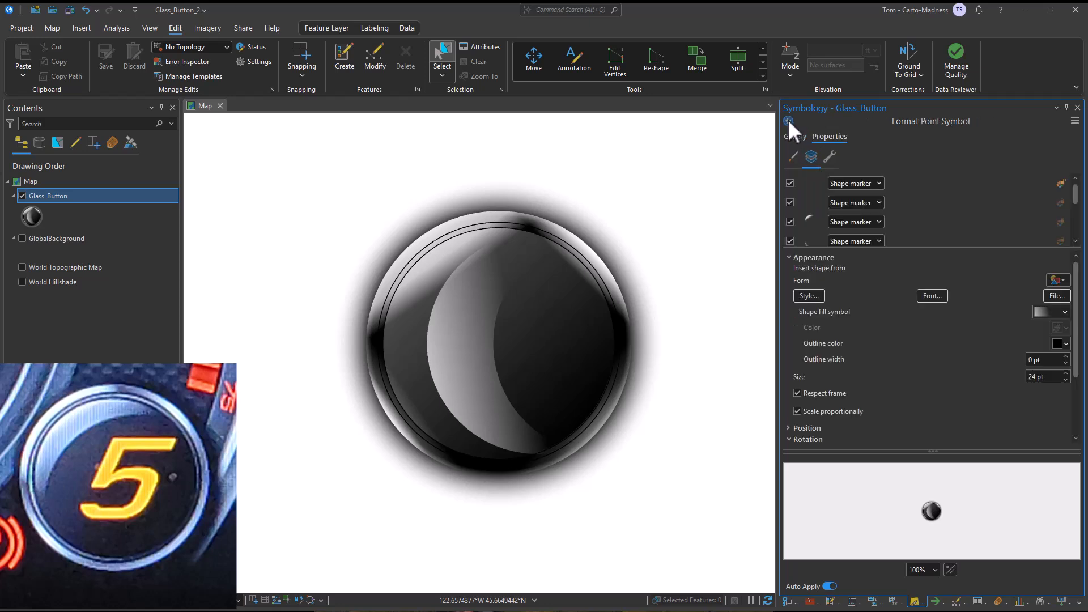
Set the moon marker's size to 25 pt and offset it by X -1.65 pt and Y 3.1 pt
{"action": "left_click", "coordinate": [1050, 378]}
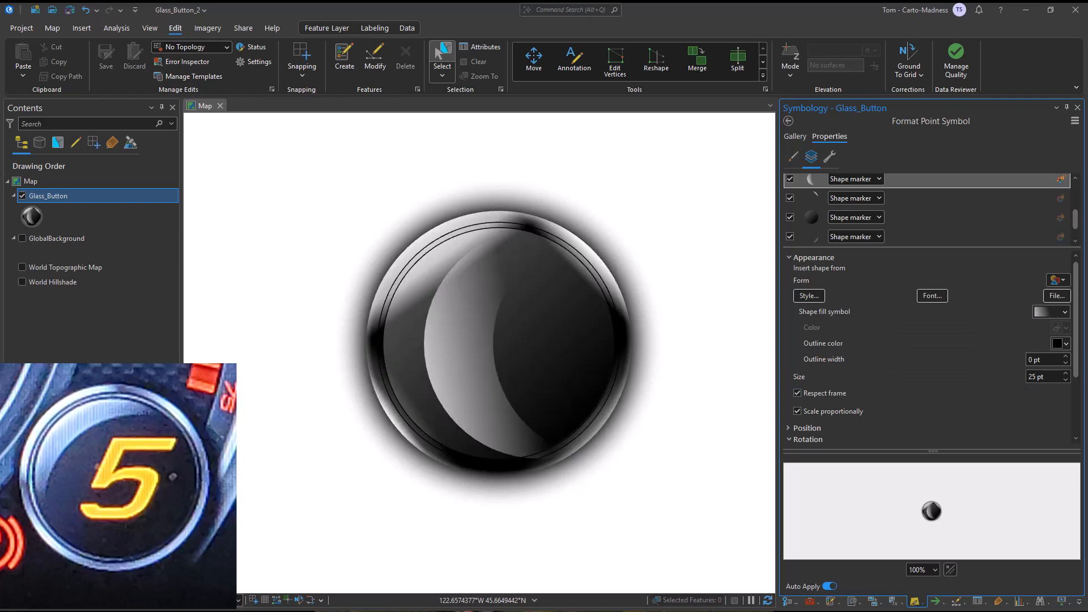
{"action": "scroll", "coordinate": [947, 383], "scroll_direction": "down", "scroll_amount": 3}
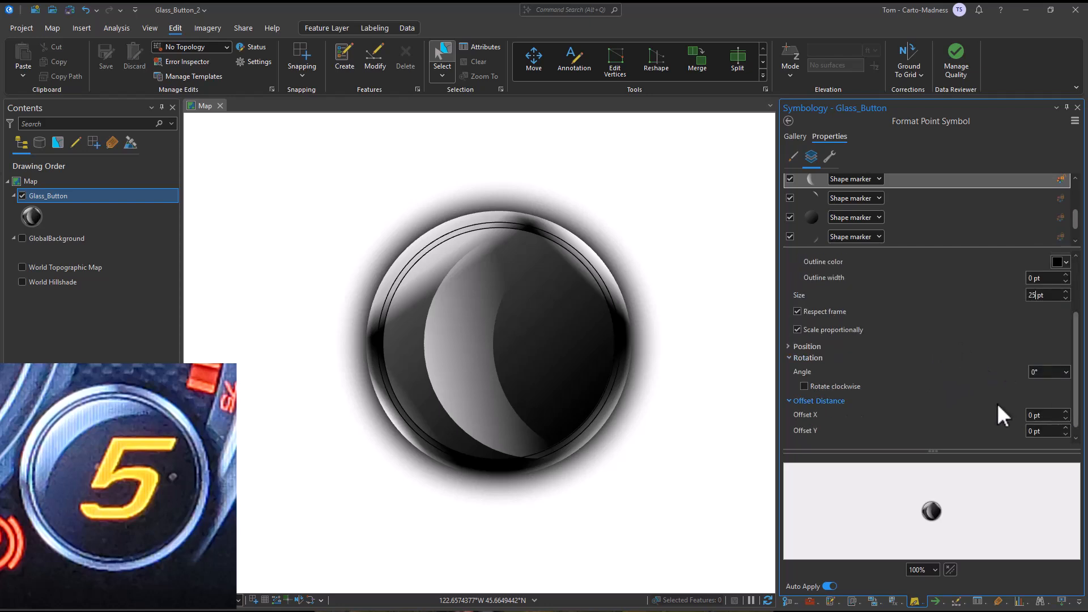
{"action": "left_click_drag", "start_coordinate": [1054, 417], "coordinate": [989, 424]}
{"action": "type", "text": "-1.65"}
{"action": "key", "text": "Return"}
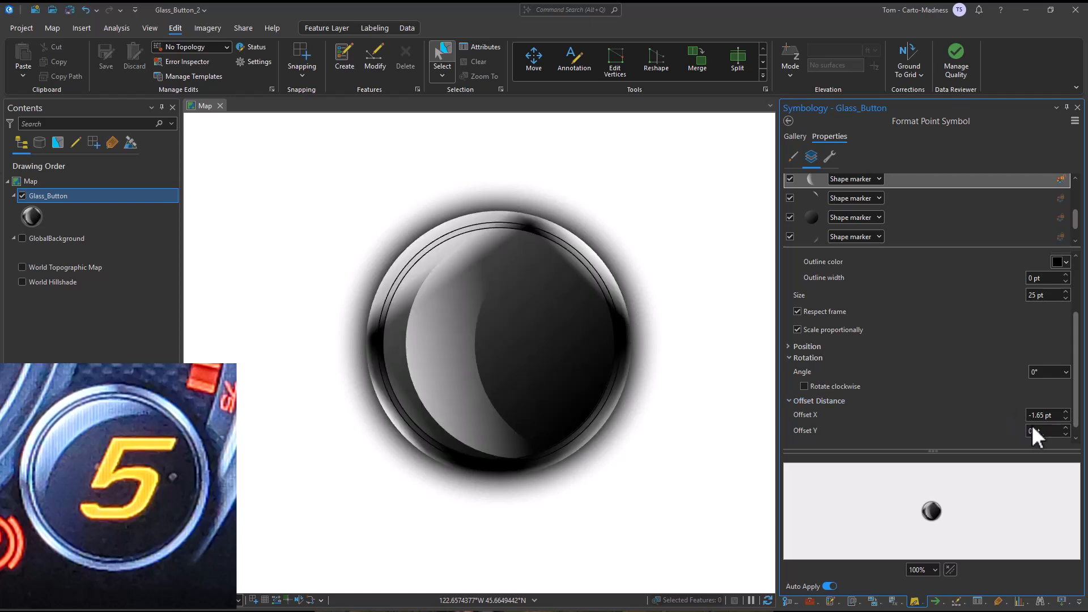
{"action": "left_click", "coordinate": [1047, 433]}
{"action": "left_click_drag", "start_coordinate": [1042, 435], "coordinate": [989, 434]}
{"action": "type", "text": "3.1"}
{"action": "key", "text": "Return"}
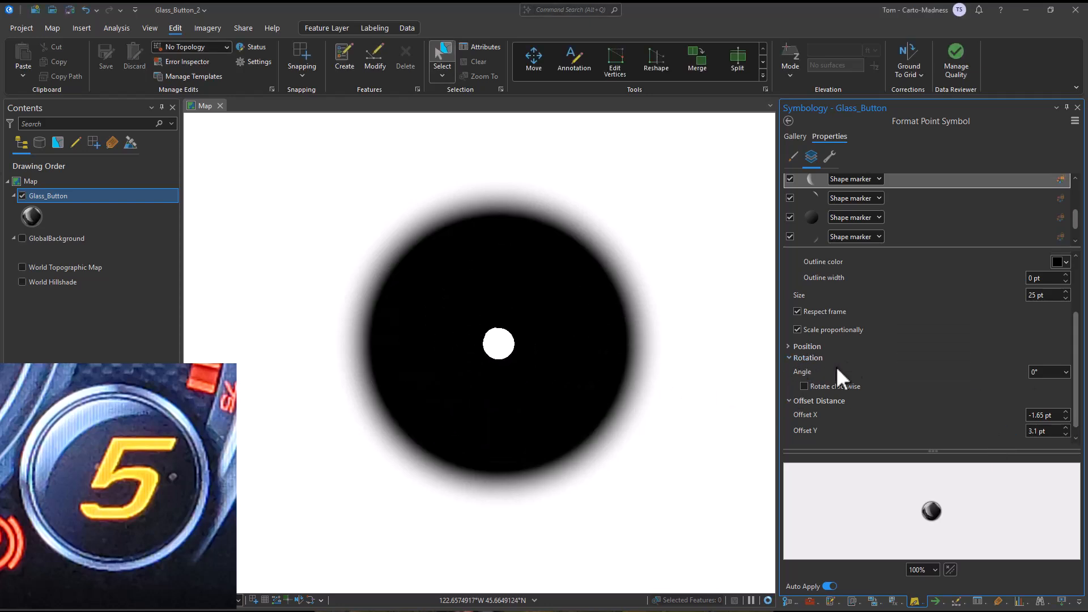
Rotate the moon marker to -60° and move it beneath the adjacent rim highlight, directly above the dark gradient circle
{"action": "left_click", "coordinate": [1031, 372]}
{"action": "type", "text": "-"}
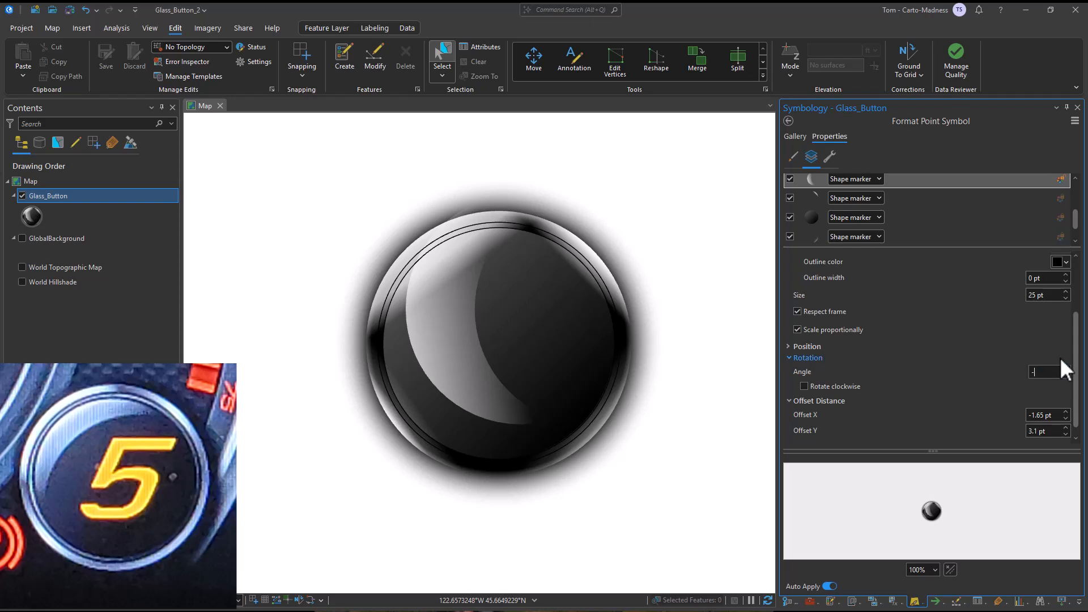
{"action": "type", "text": "60"}
{"action": "key", "text": "Return"}
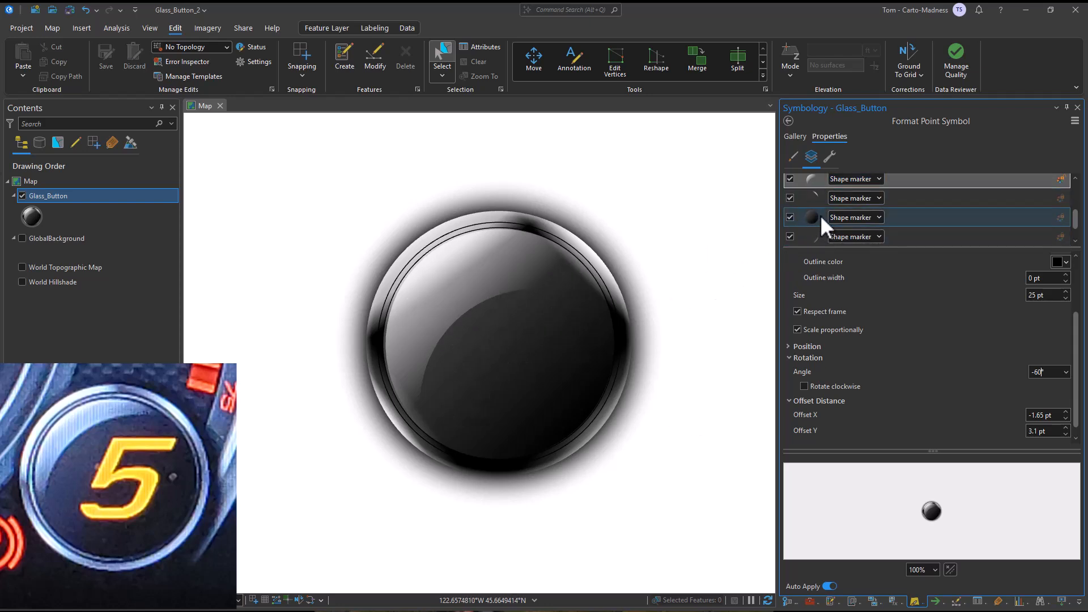
{"action": "left_click", "coordinate": [830, 156]}
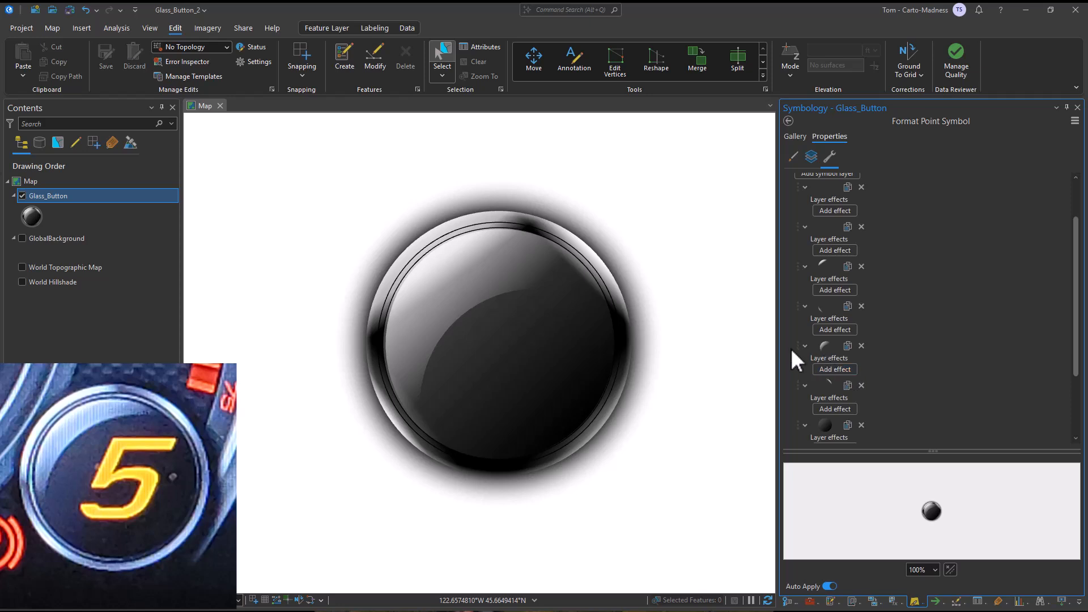
{"action": "left_click_drag", "start_coordinate": [798, 344], "coordinate": [797, 407]}
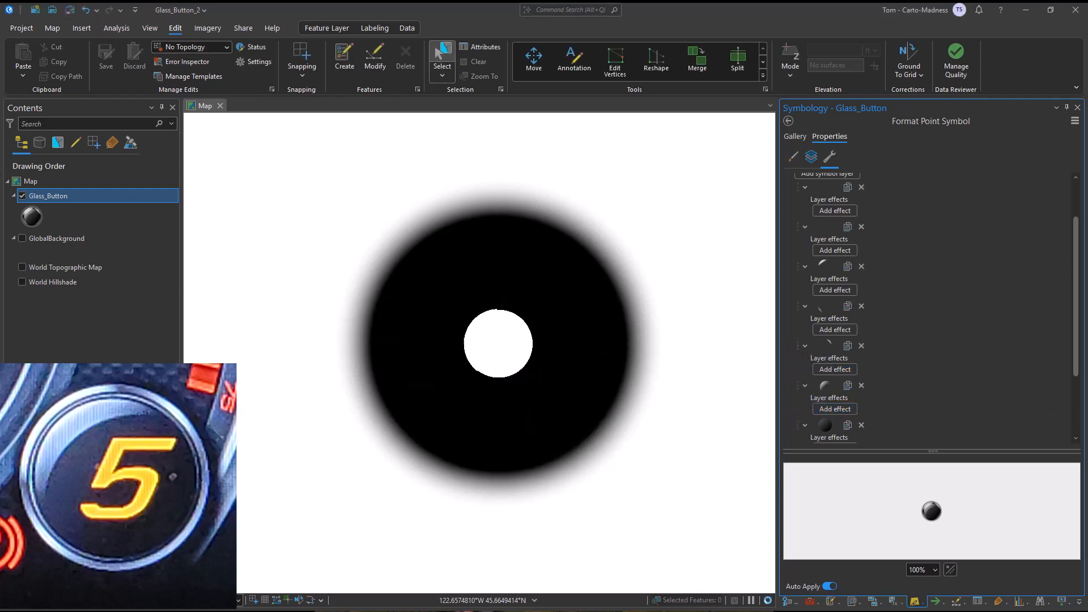
Enter 5 in the Lable field of the Glass_Button layer's attribute table and close the table
{"action": "right_click", "coordinate": [61, 193]}
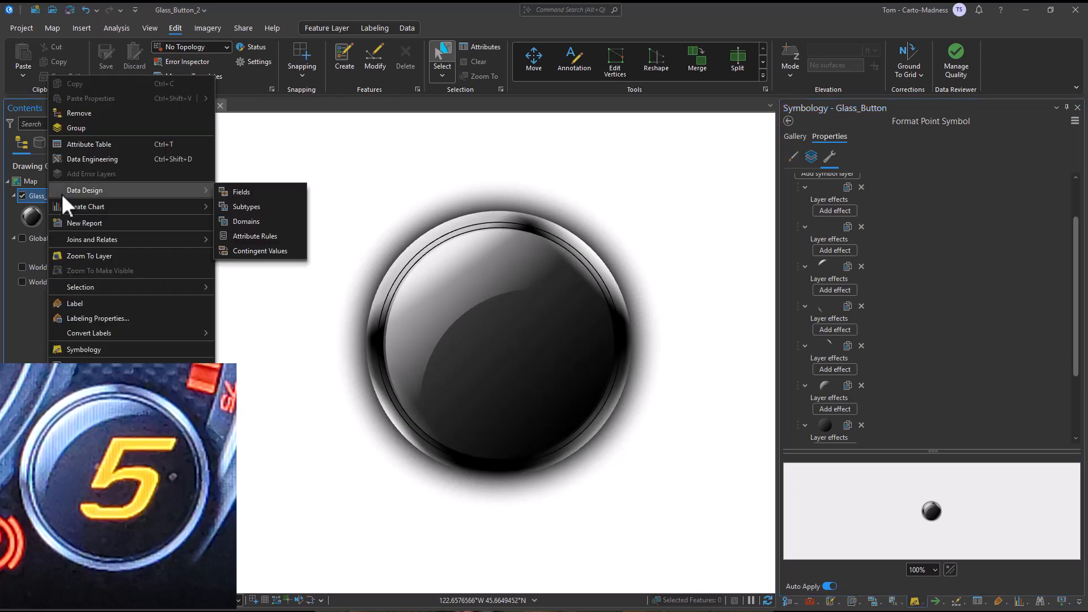
{"action": "left_click", "coordinate": [92, 145]}
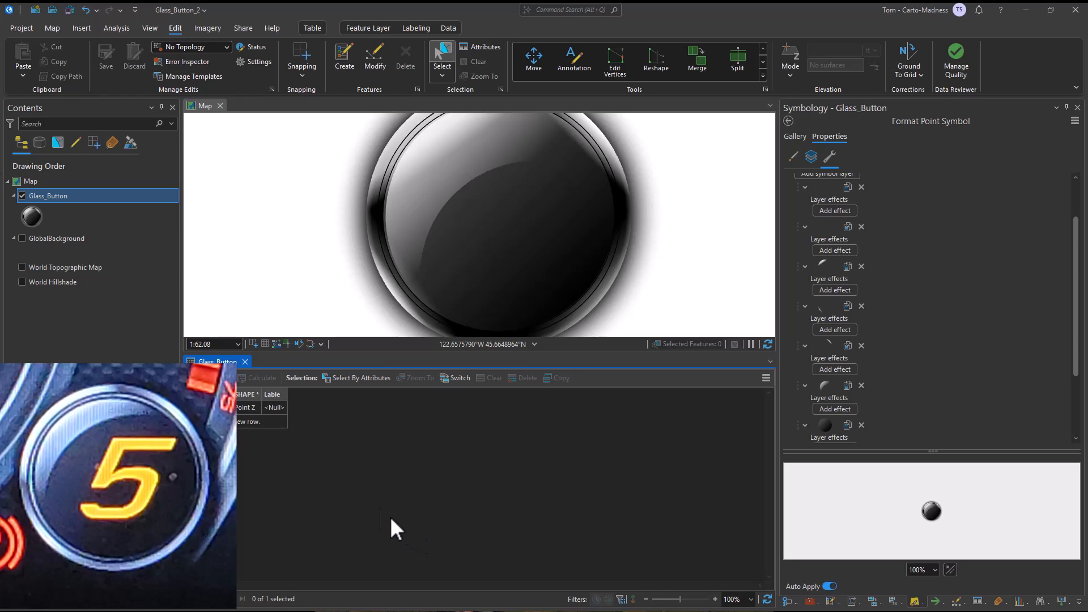
{"action": "left_click", "coordinate": [274, 408]}
{"action": "type", "text": "5"}
{"action": "key", "text": "Return"}
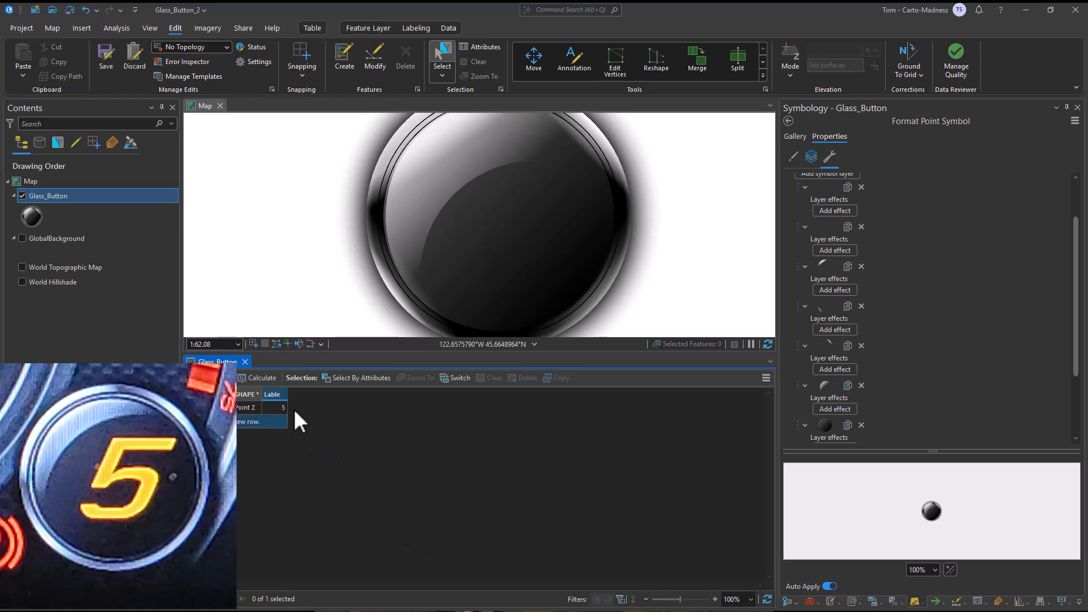
{"action": "left_click", "coordinate": [245, 361]}
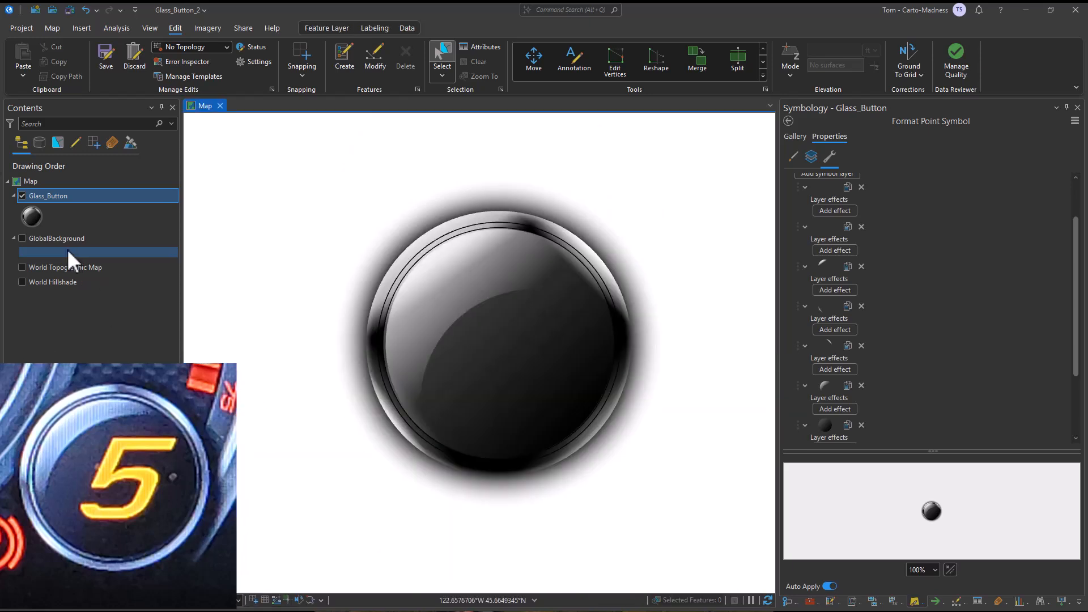
Label the Glass_Button layer using the Lable field and turn its labels on
{"action": "left_click", "coordinate": [375, 28]}
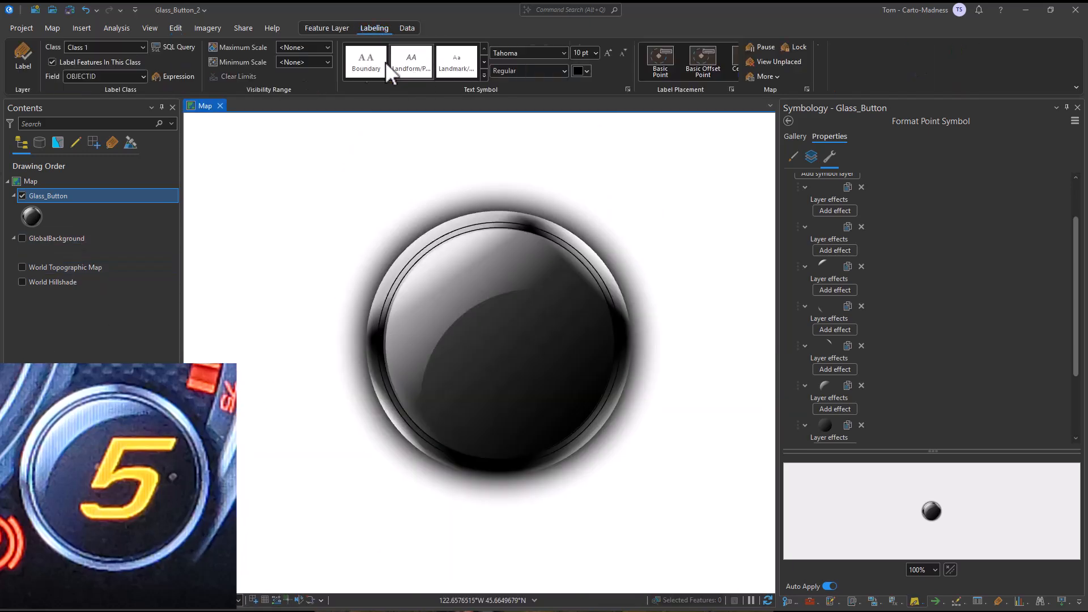
{"action": "left_click", "coordinate": [143, 76]}
{"action": "left_click", "coordinate": [117, 108]}
{"action": "left_click", "coordinate": [20, 52]}
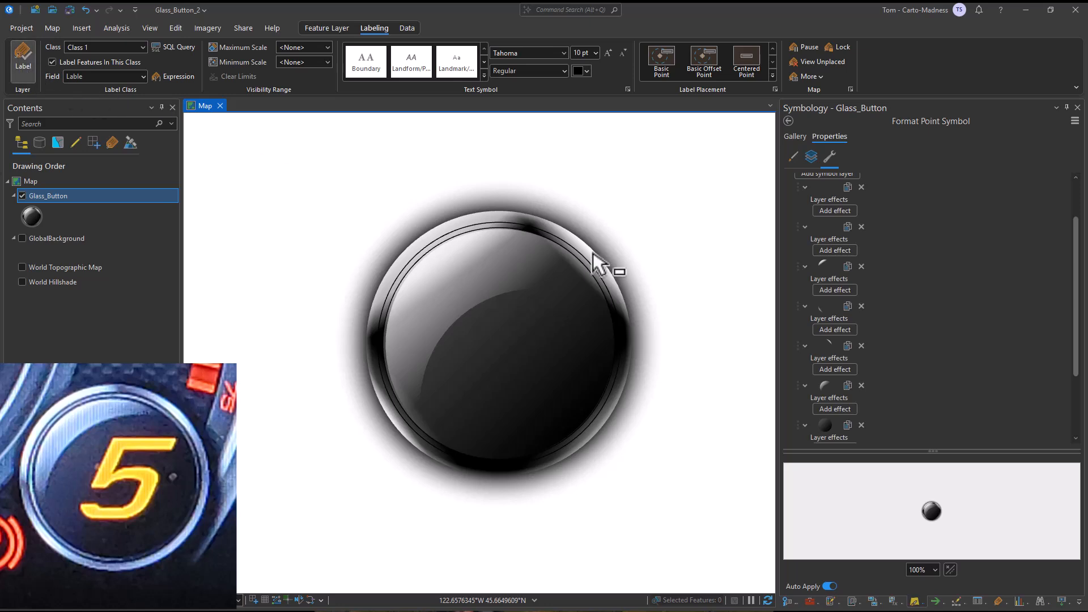
Color the Glass_Button label text orange and set its font to Cascadia Mono ExtraLight Italic
{"action": "left_click", "coordinate": [577, 69]}
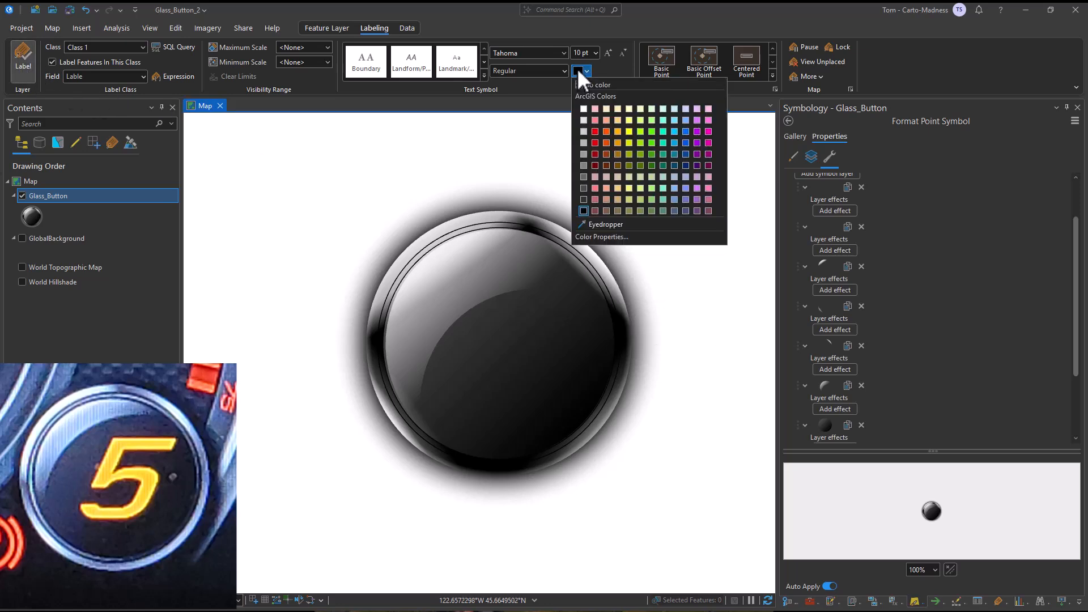
{"action": "left_click", "coordinate": [617, 131]}
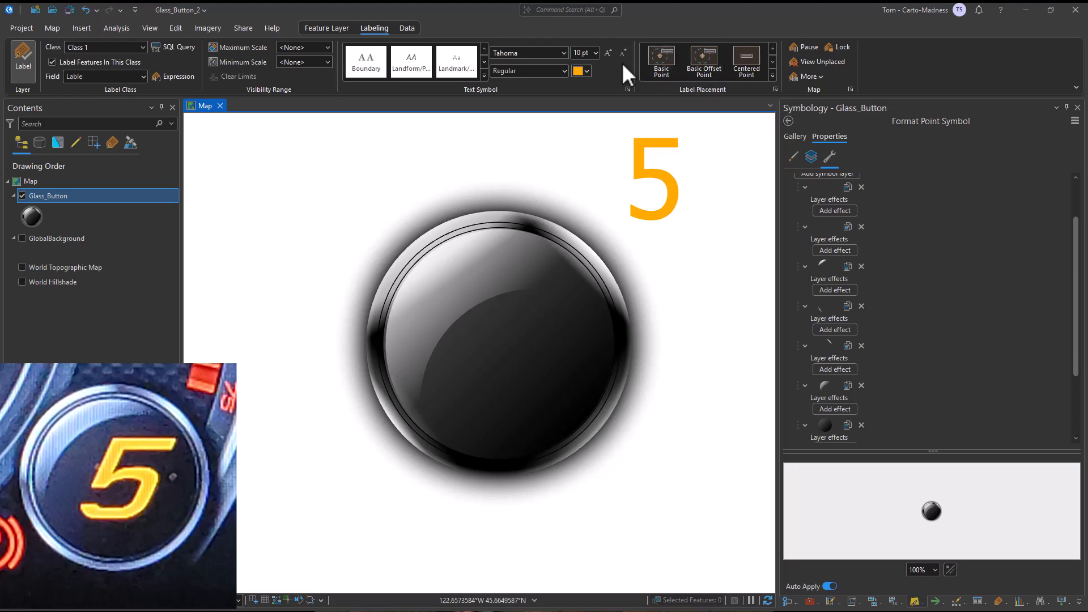
{"action": "left_click", "coordinate": [564, 52]}
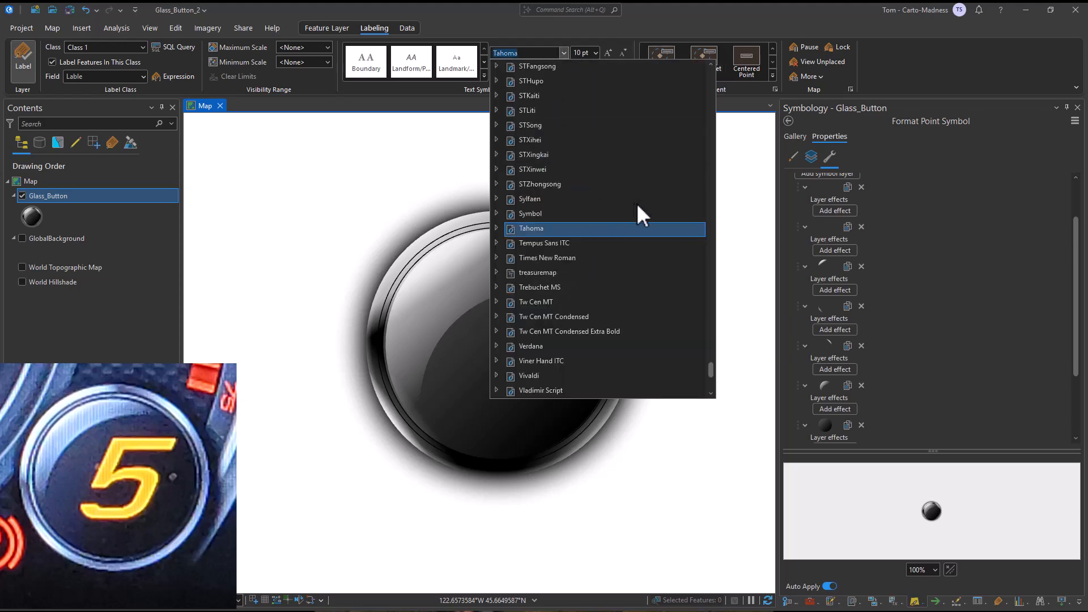
{"action": "scroll", "coordinate": [596, 213], "scroll_direction": "up", "scroll_amount": 20}
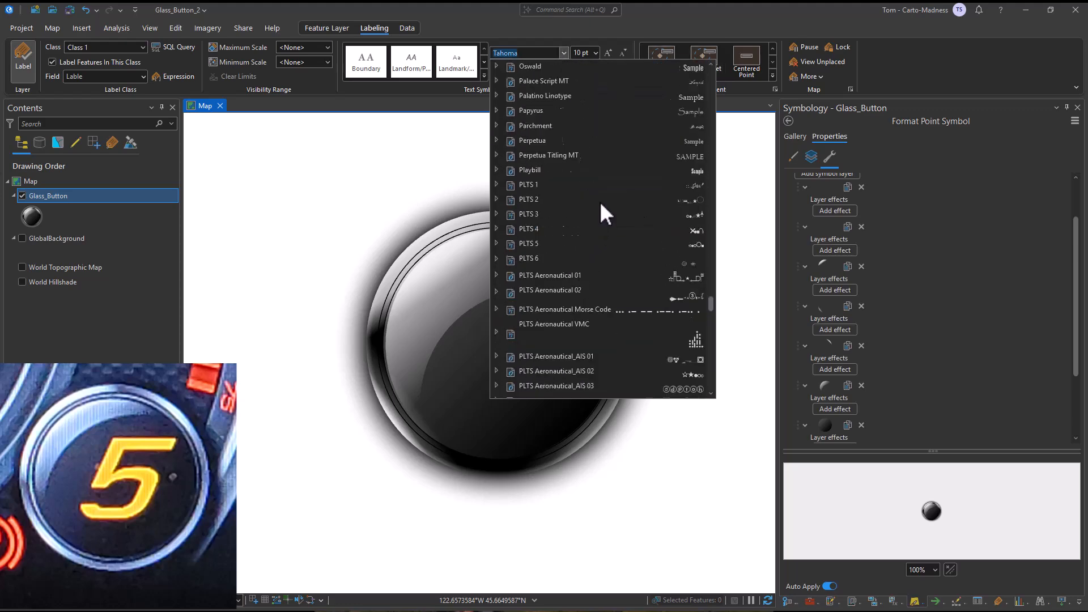
{"action": "scroll", "coordinate": [601, 201], "scroll_direction": "up", "scroll_amount": 20}
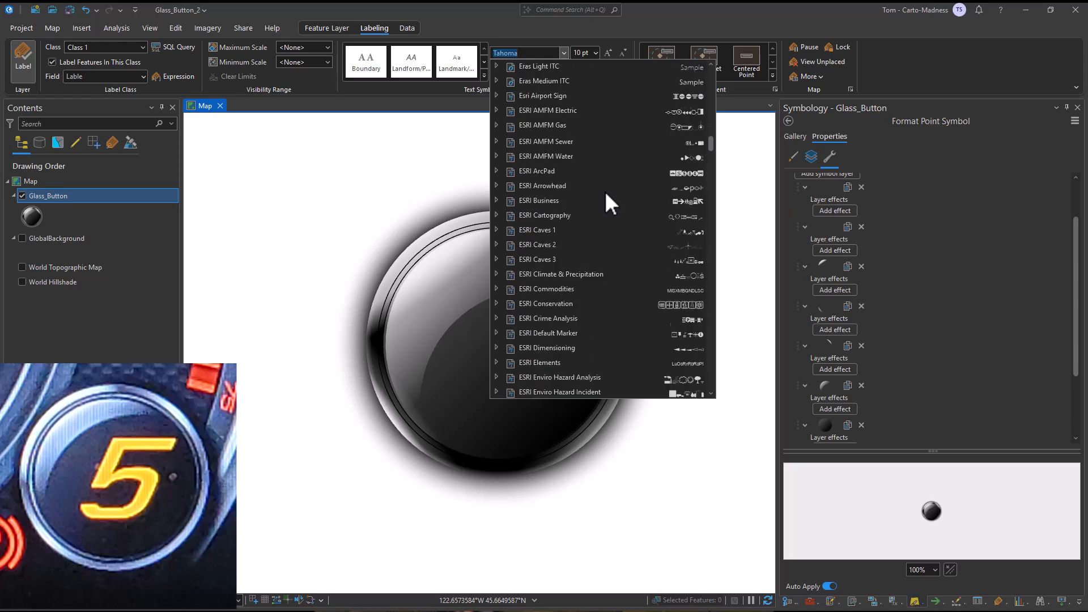
{"action": "scroll", "coordinate": [606, 189], "scroll_direction": "up", "scroll_amount": 10}
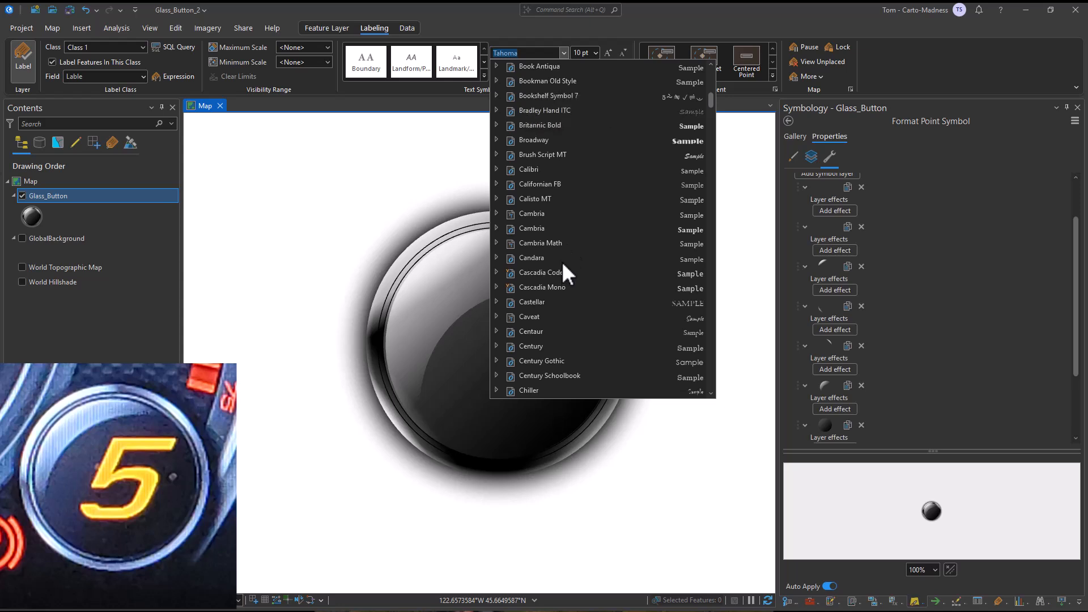
{"action": "left_click", "coordinate": [562, 286]}
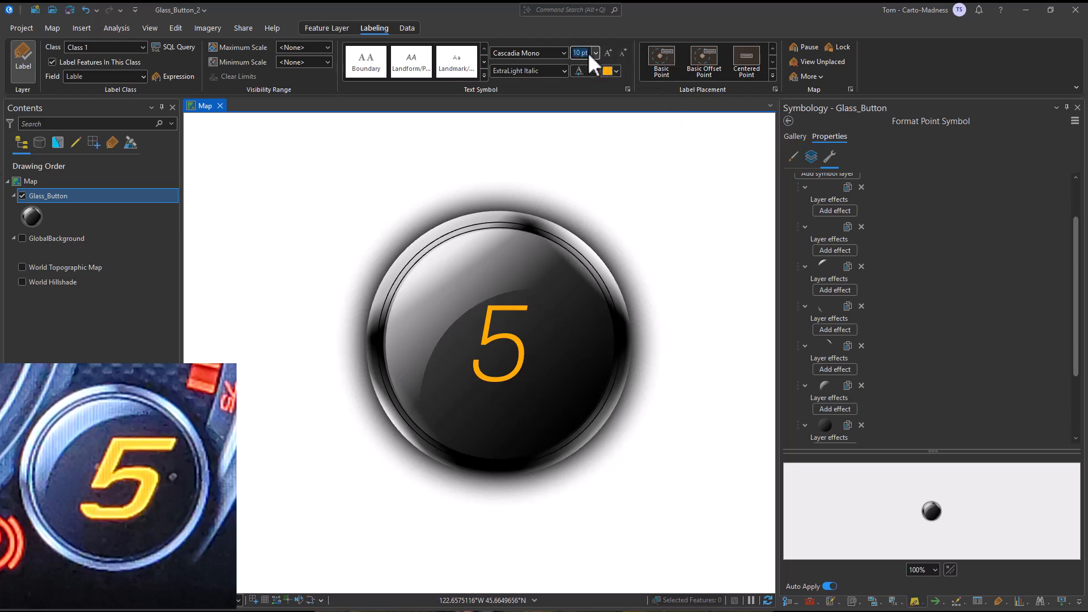
Enlarge the label text to 20 pt and thicken it to a font weight of 375
{"action": "type", "text": "20"}
{"action": "key", "text": "Return"}
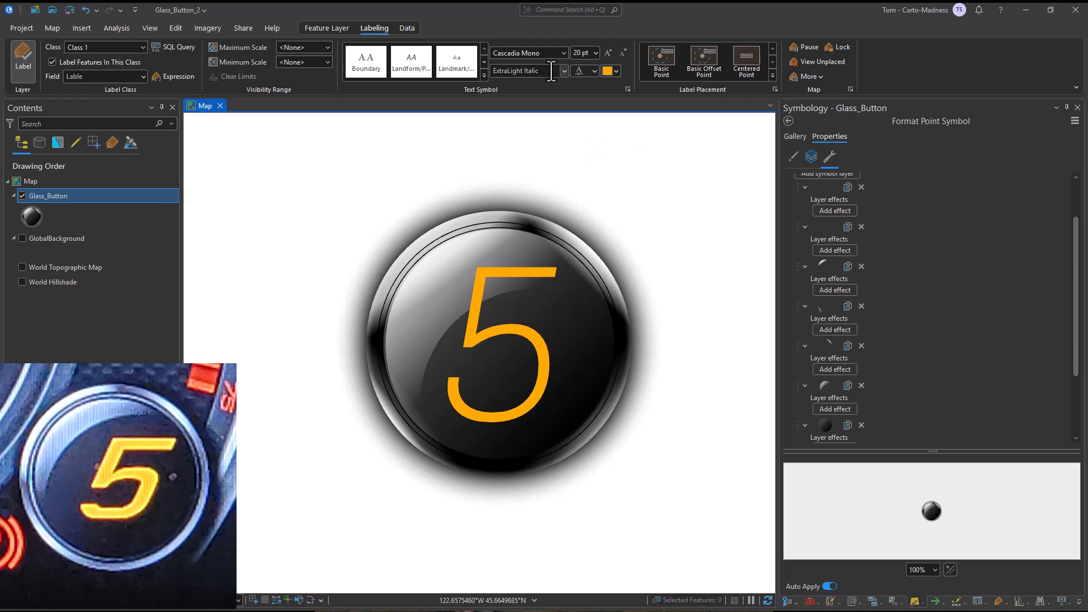
{"action": "left_click", "coordinate": [595, 69]}
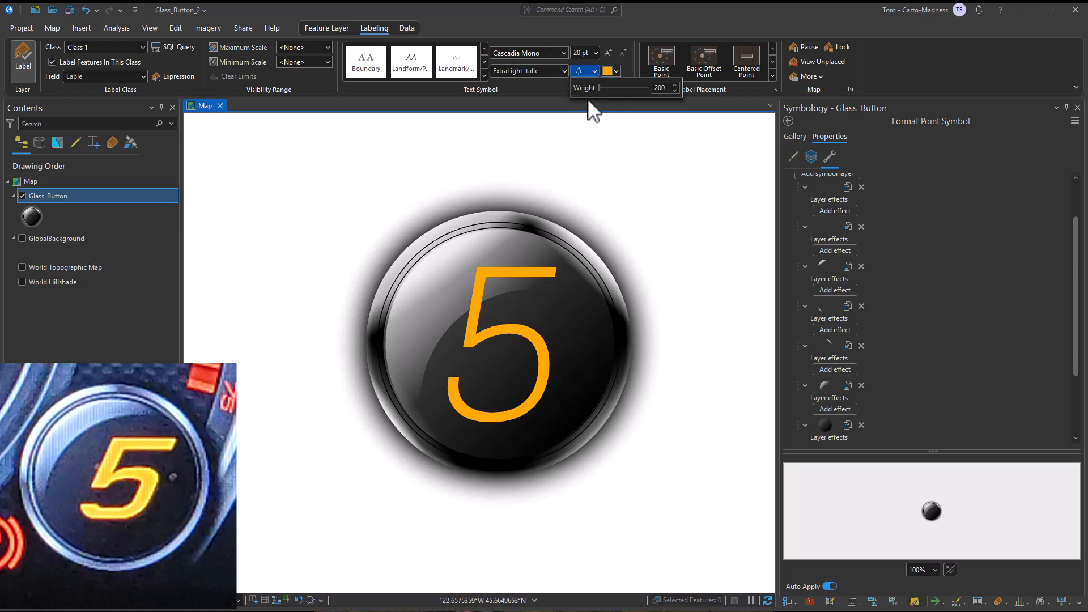
{"action": "left_click", "coordinate": [613, 88]}
{"action": "left_click_drag", "start_coordinate": [601, 88], "coordinate": [614, 87]}
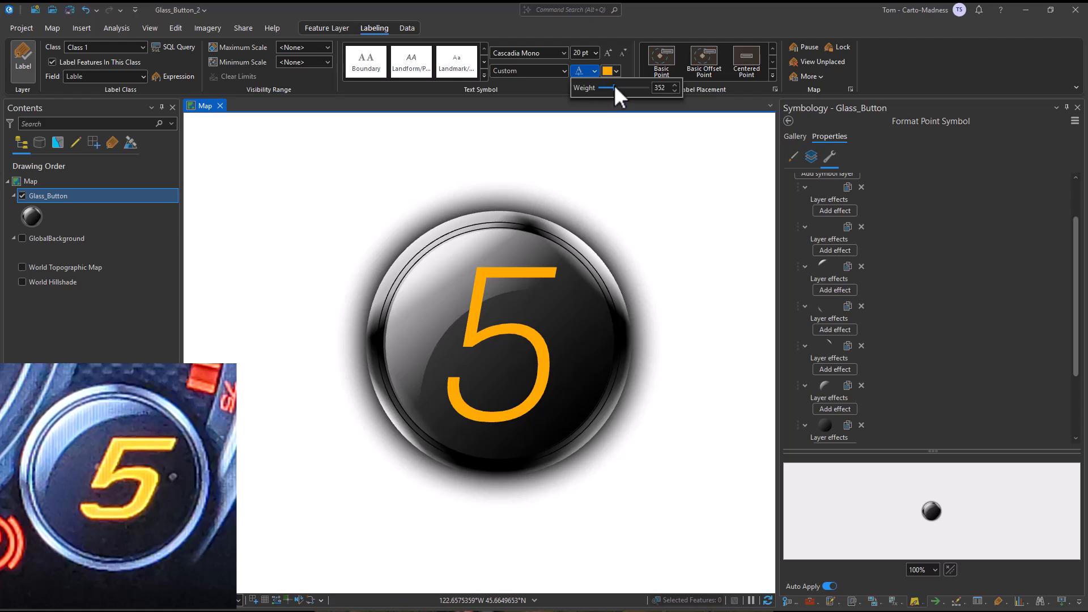
{"action": "left_click_drag", "start_coordinate": [616, 86], "coordinate": [618, 86]}
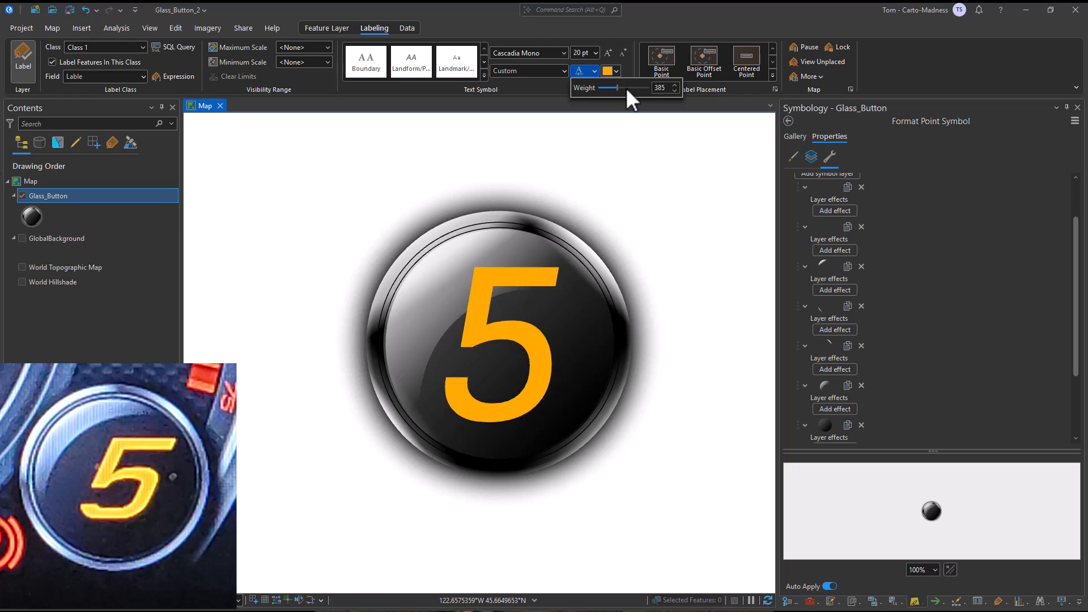
{"action": "left_click", "coordinate": [675, 91]}
{"action": "left_click", "coordinate": [675, 91]}
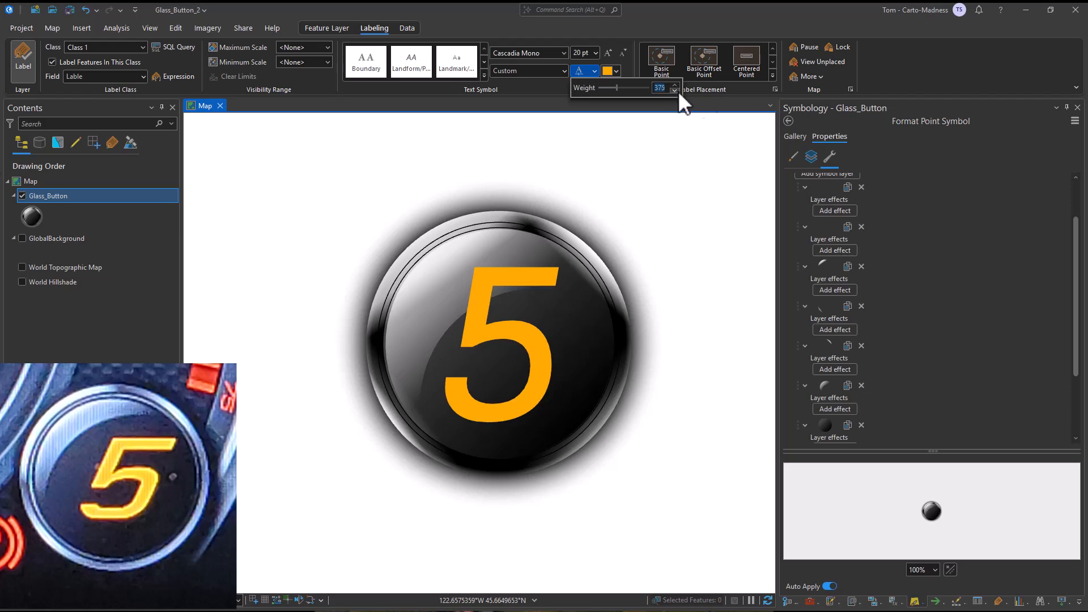
{"action": "left_click", "coordinate": [561, 91]}
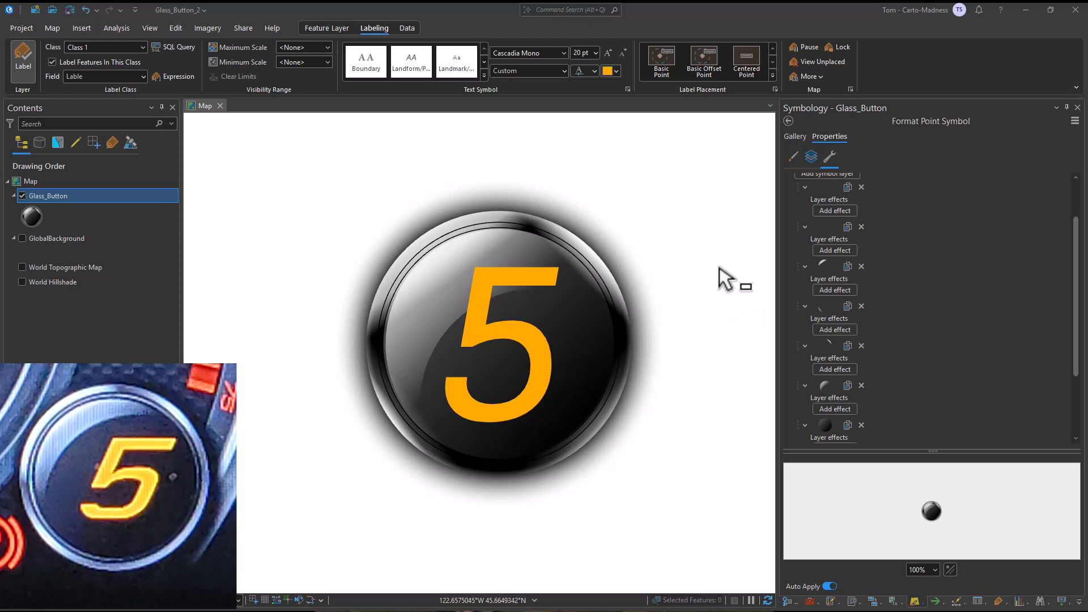
Toggle the Glass_Button layer's labels to compare the button with and without the 5, leaving them turned off
{"action": "left_click", "coordinate": [24, 61]}
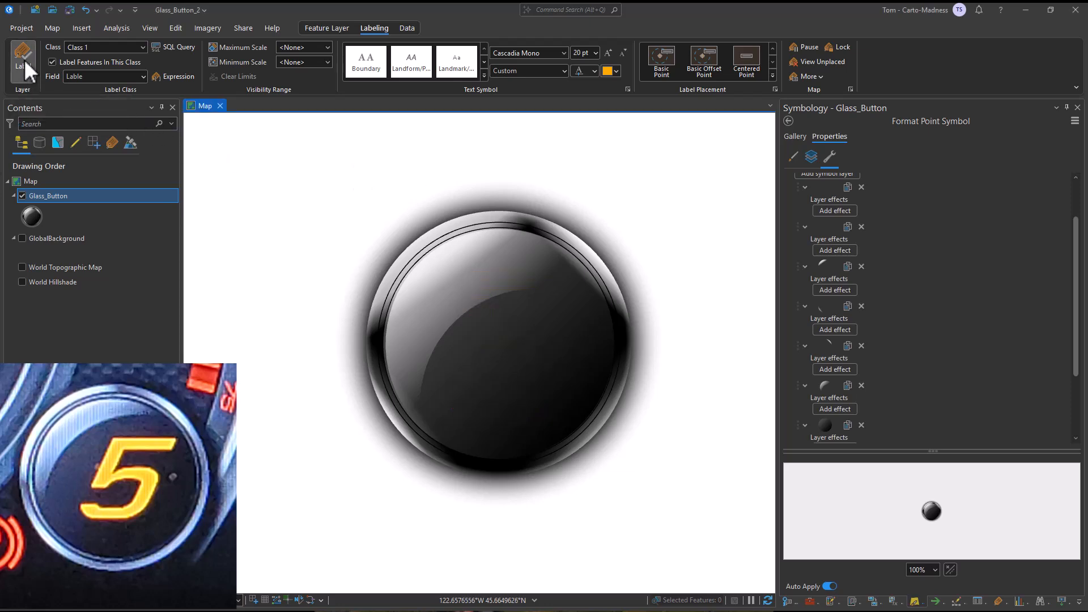
{"action": "left_click", "coordinate": [23, 60]}
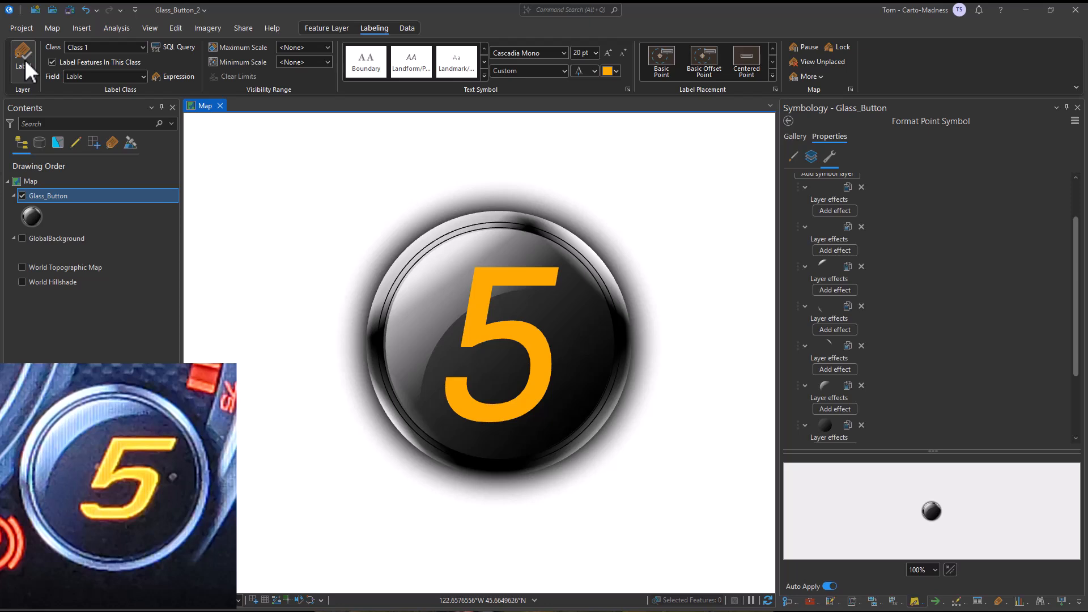
{"action": "left_click", "coordinate": [25, 60]}
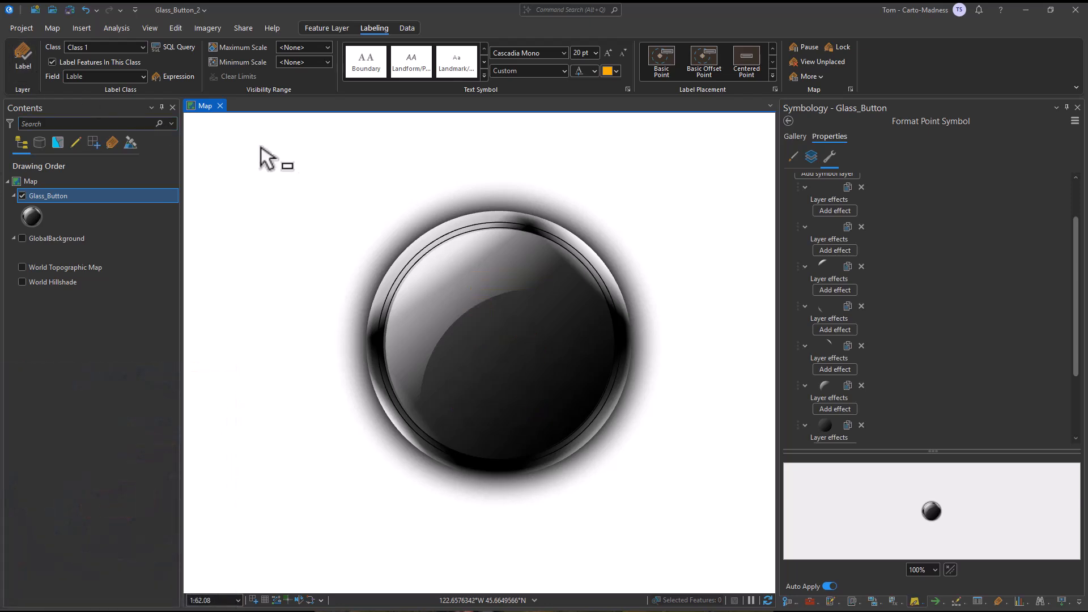